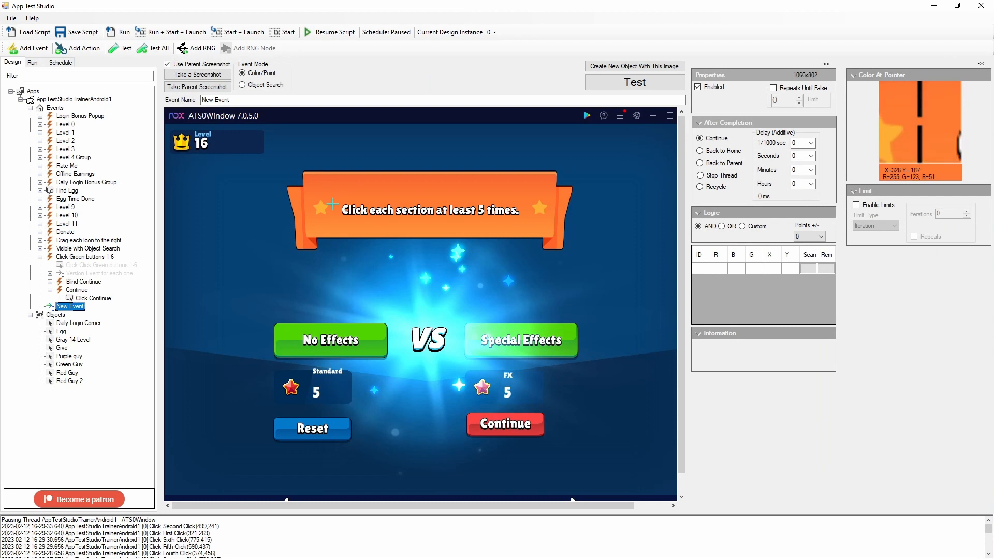
- Sample colour points for the new event: nine across the orange banner's instruction text and two on the level number 16
click(343, 213)
click(373, 216)
click(399, 219)
click(425, 218)
click(447, 219)
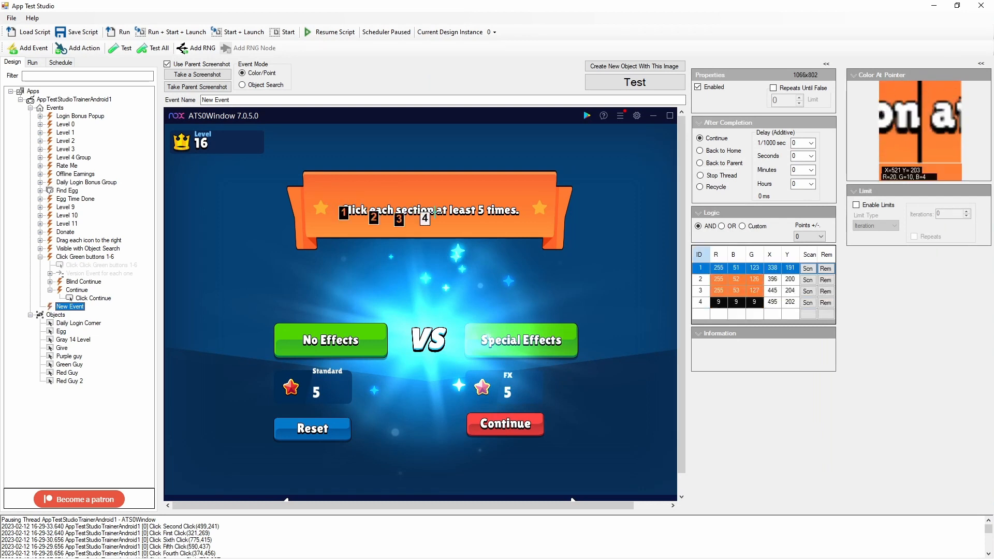
click(460, 220)
click(495, 218)
click(510, 216)
click(523, 217)
click(205, 144)
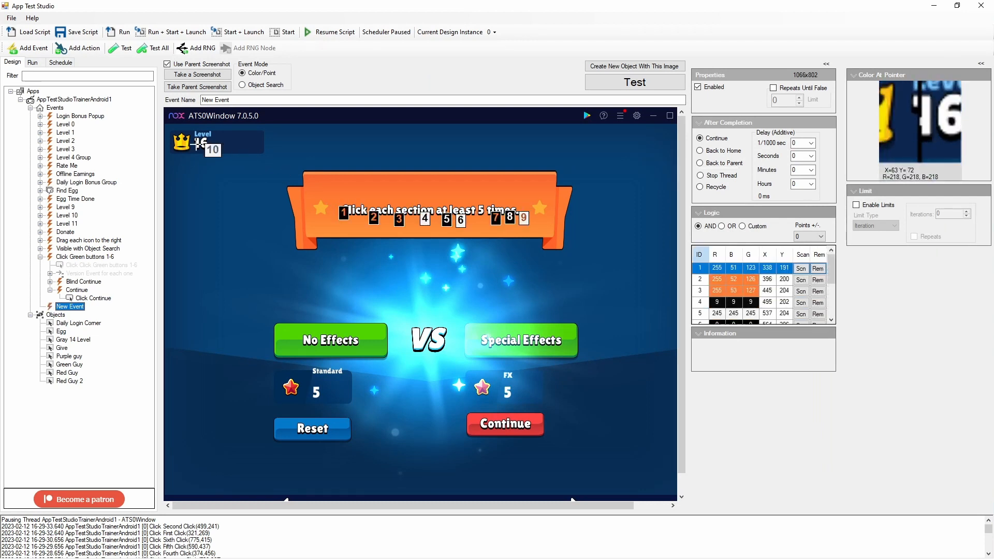
click(197, 145)
- Rename the new event to Click section 5x
drag(239, 101, 181, 101)
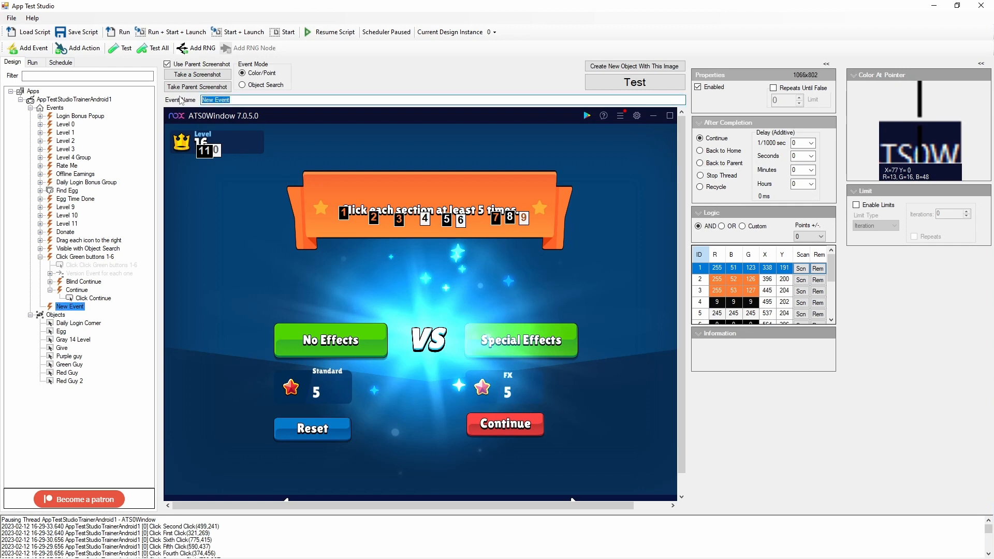
text(Click section 5x)
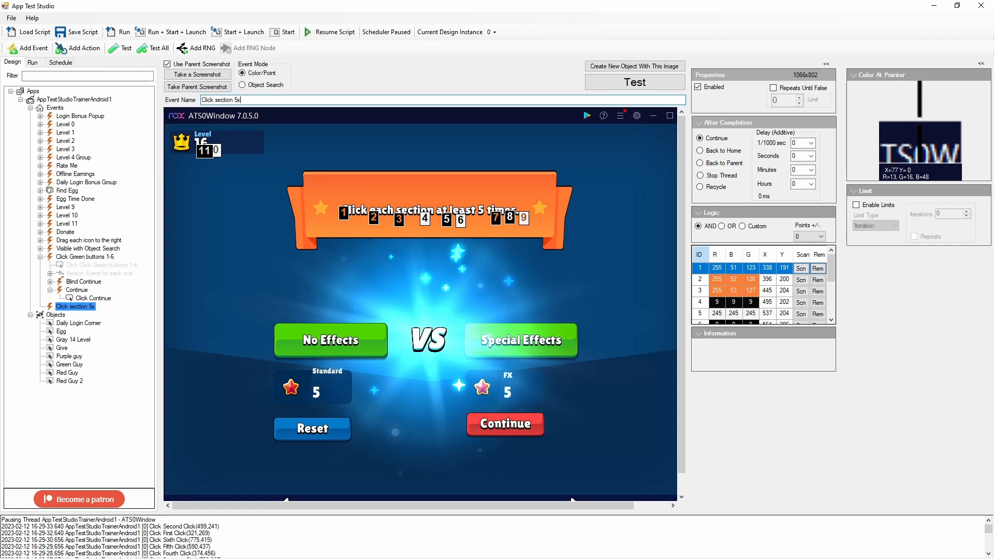
right_click(84, 307)
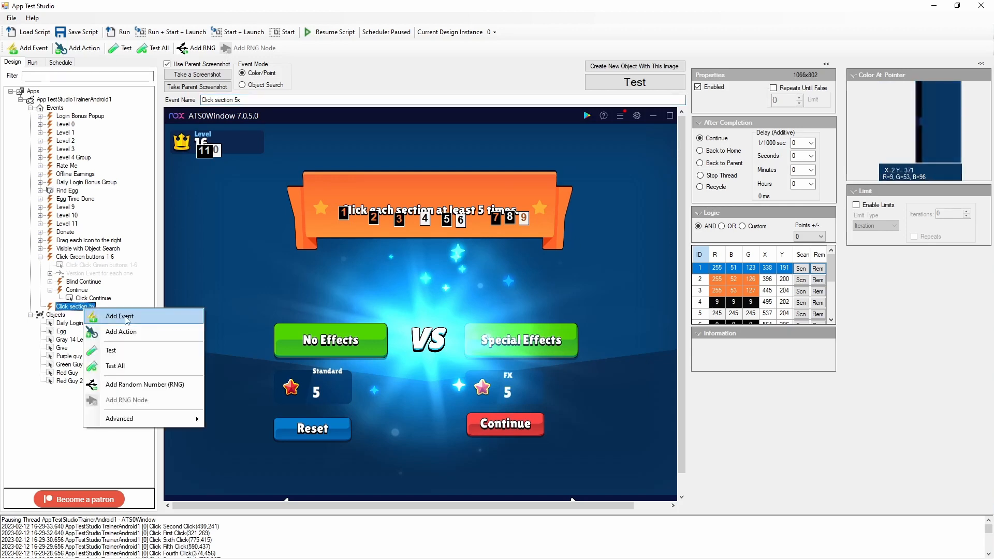
click(119, 316)
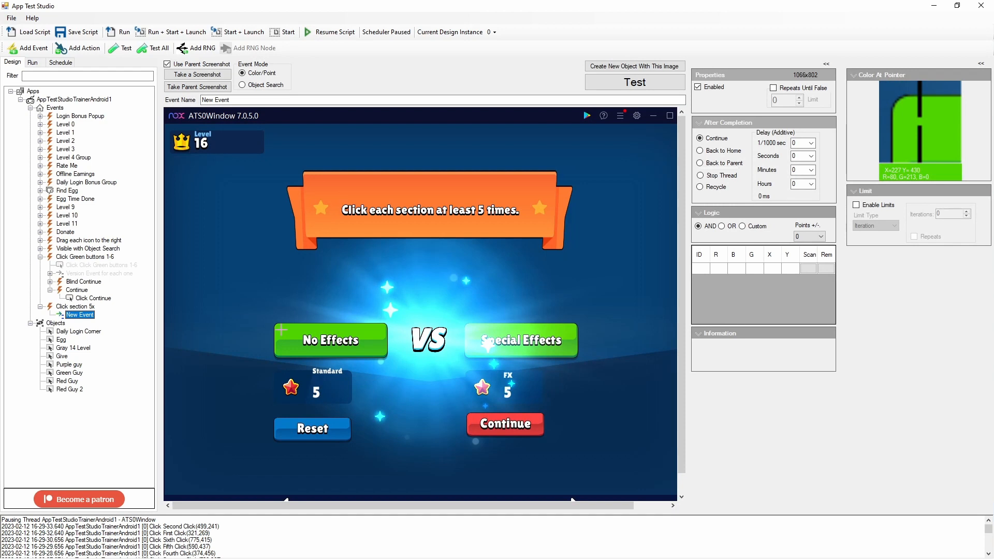
right_click(84, 316)
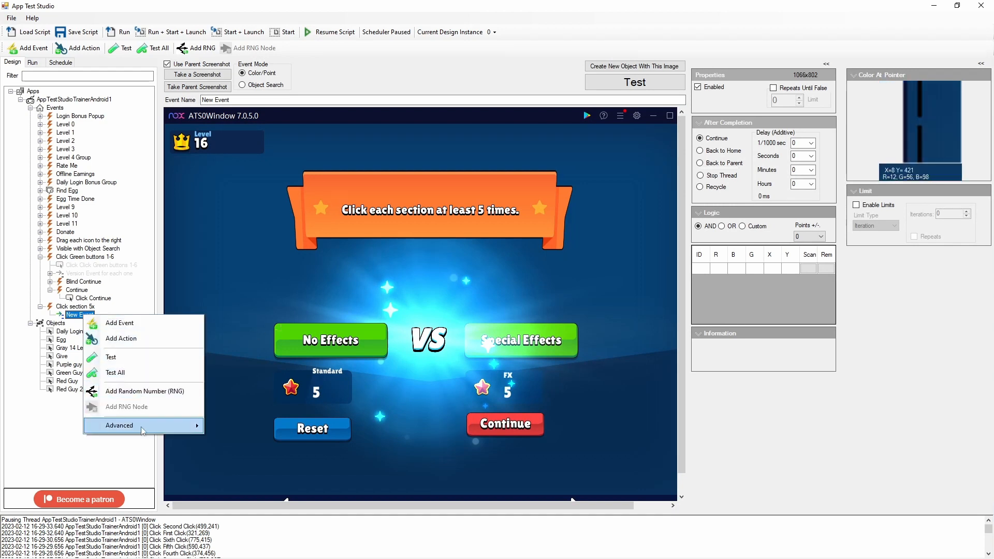
mouse_move(144, 425)
click(221, 434)
- Add a child event named Continue under Click section 5x and sample two colour points on the red Continue button's lower edge
right_click(78, 307)
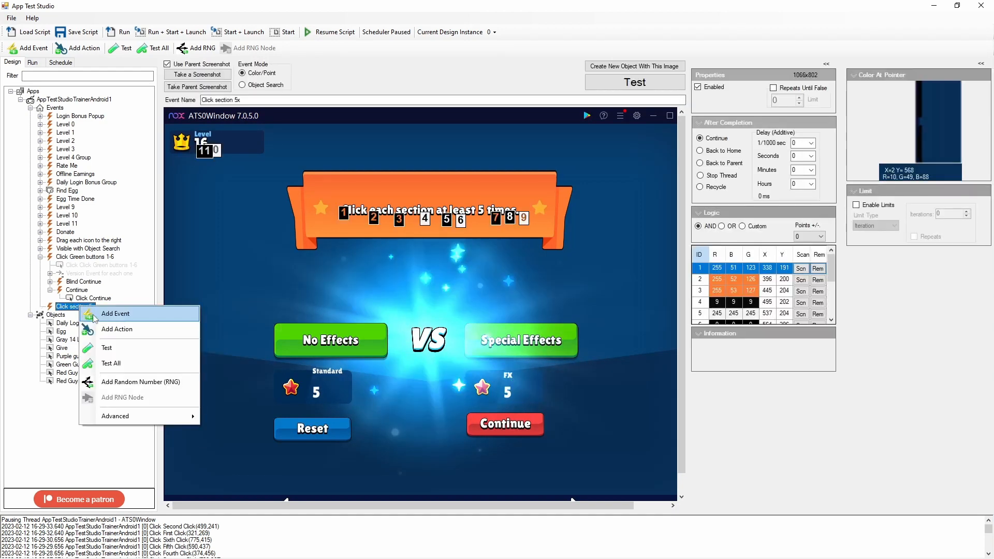
click(98, 314)
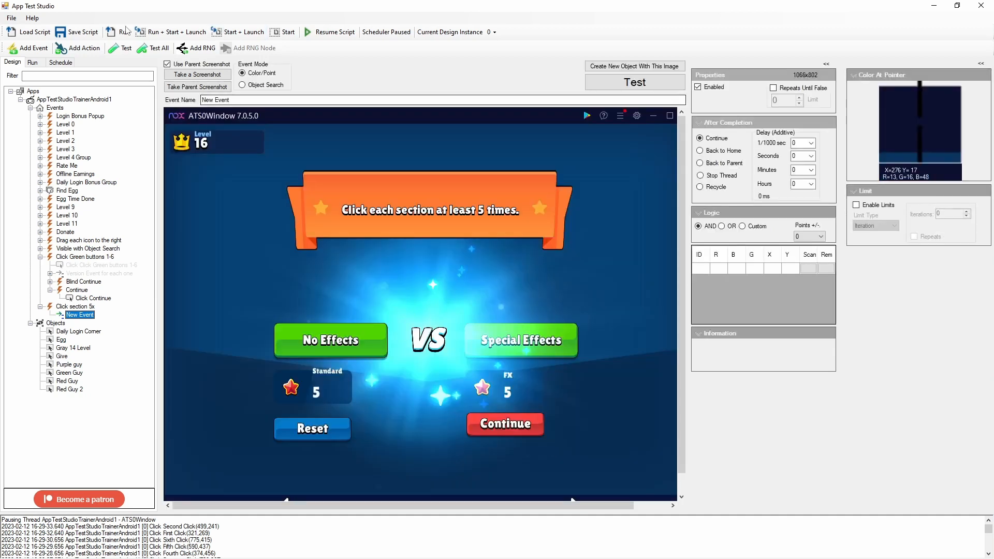
text(Continue)
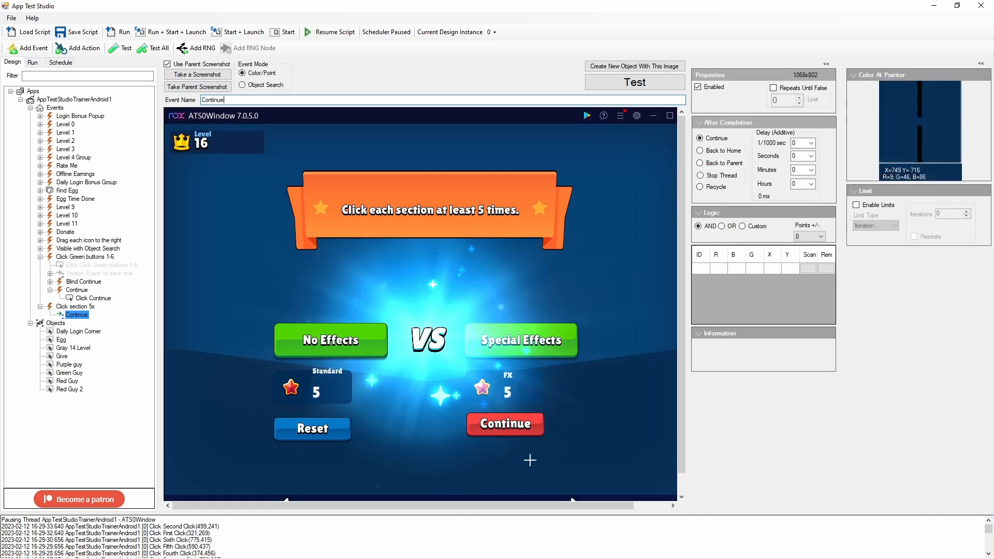
click(539, 431)
click(532, 432)
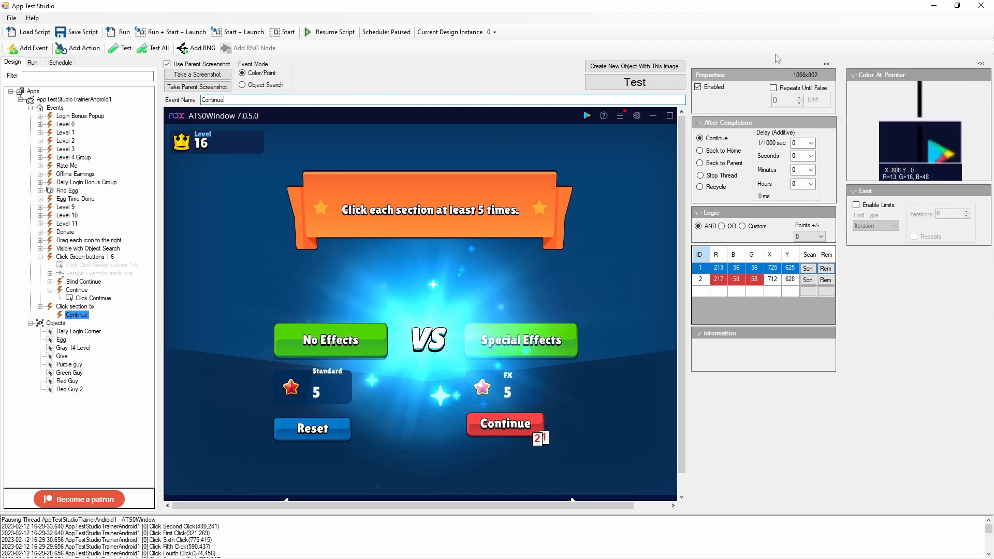
- Test the Continue event's colour points against the live window, repeat the test, and close the results
click(625, 86)
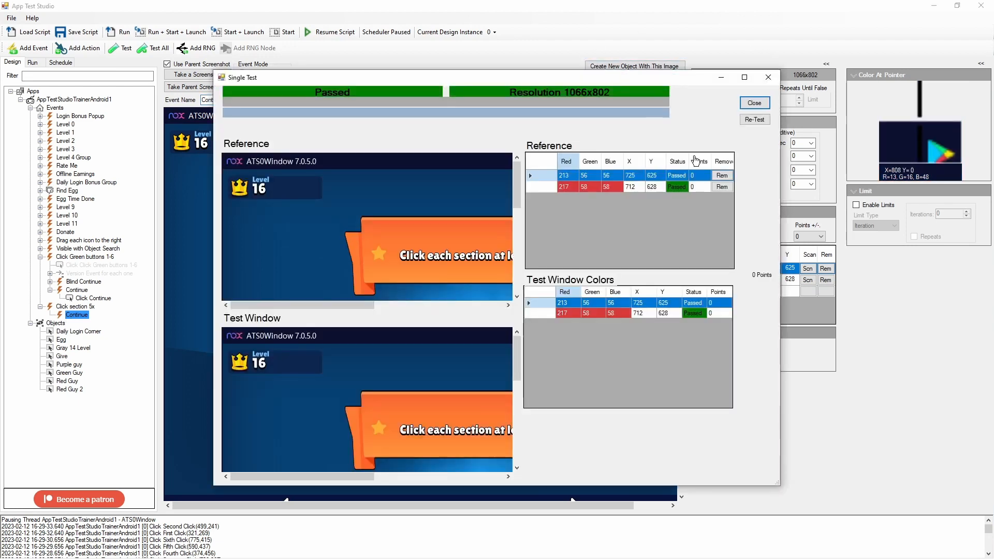
click(759, 122)
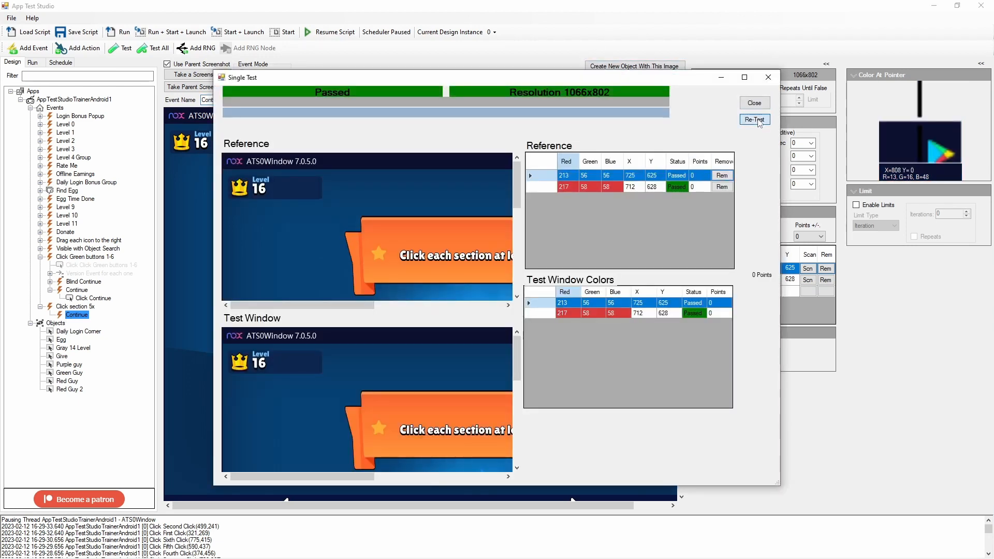
click(754, 102)
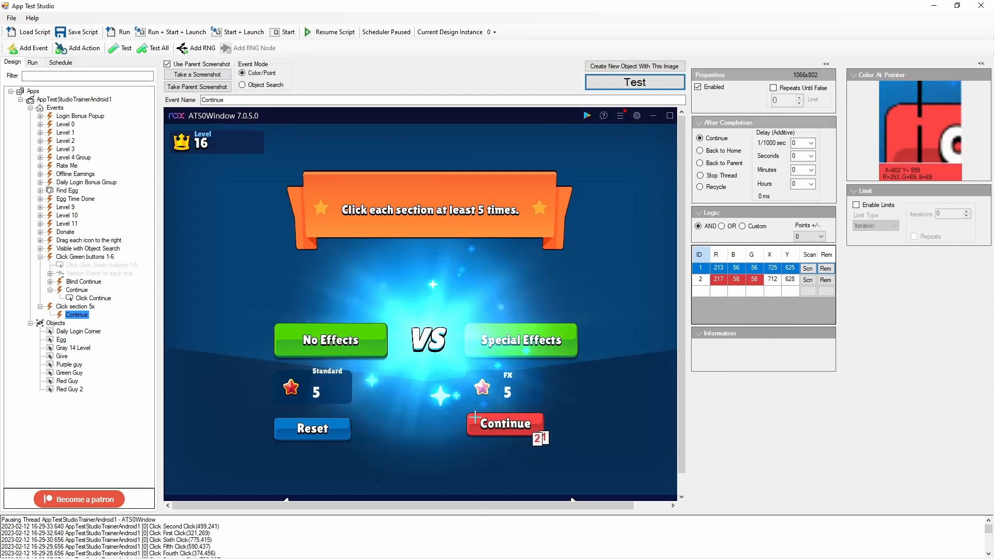
- Add a click action under the new Continue event with its click area over the red Continue button
right_click(81, 320)
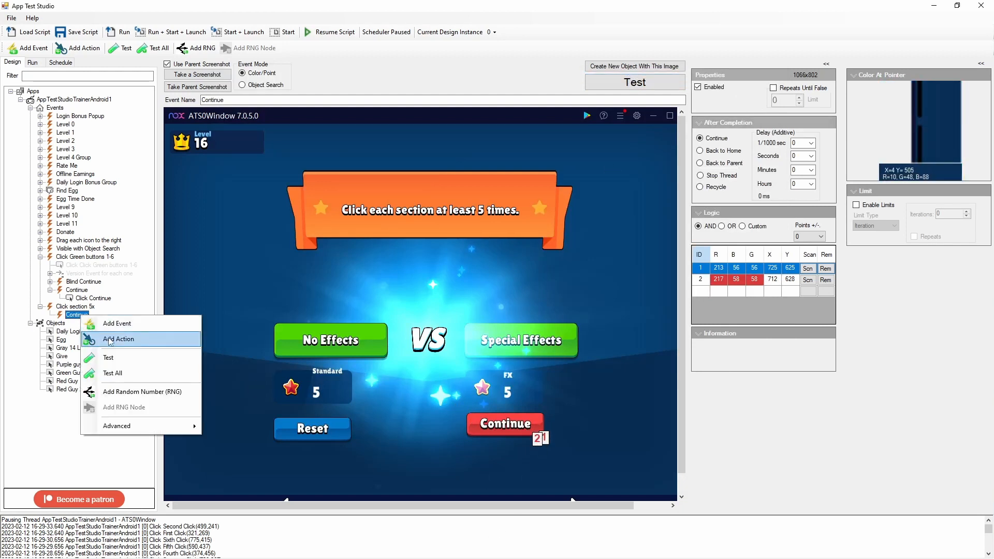
click(110, 338)
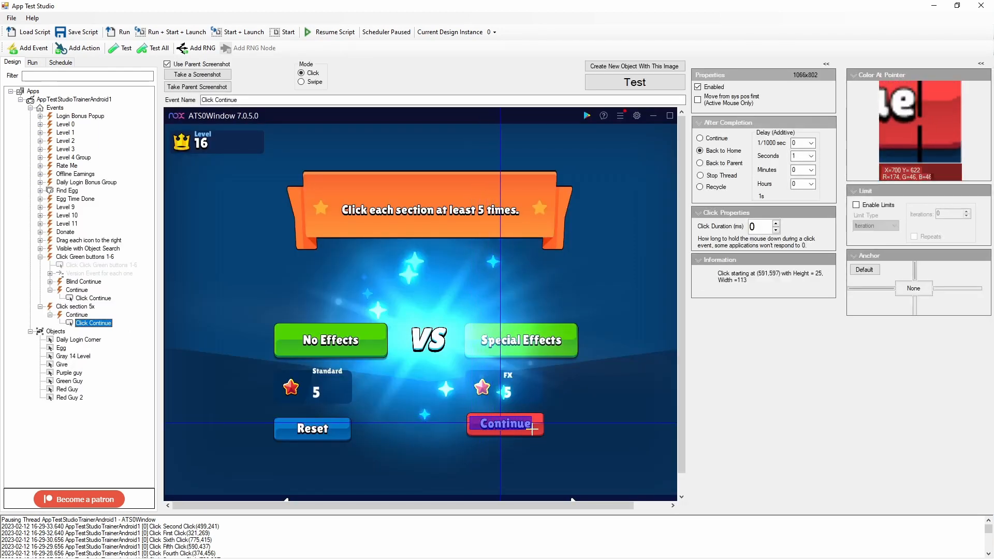
drag(532, 428, 543, 428)
- Add a click action to the Click section 5x event with a click area about 164 by 38 pixels over the No Effects button
click(76, 306)
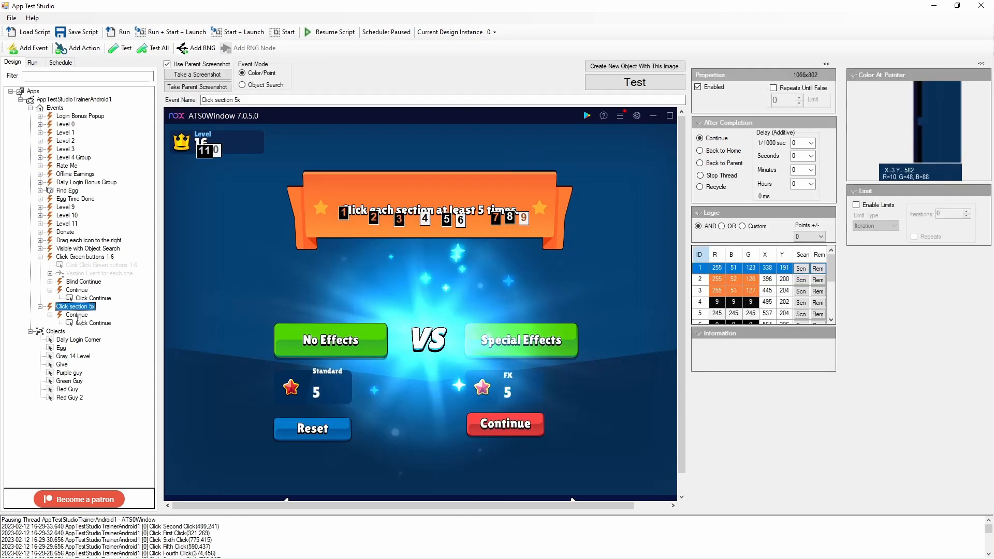
right_click(75, 306)
click(113, 328)
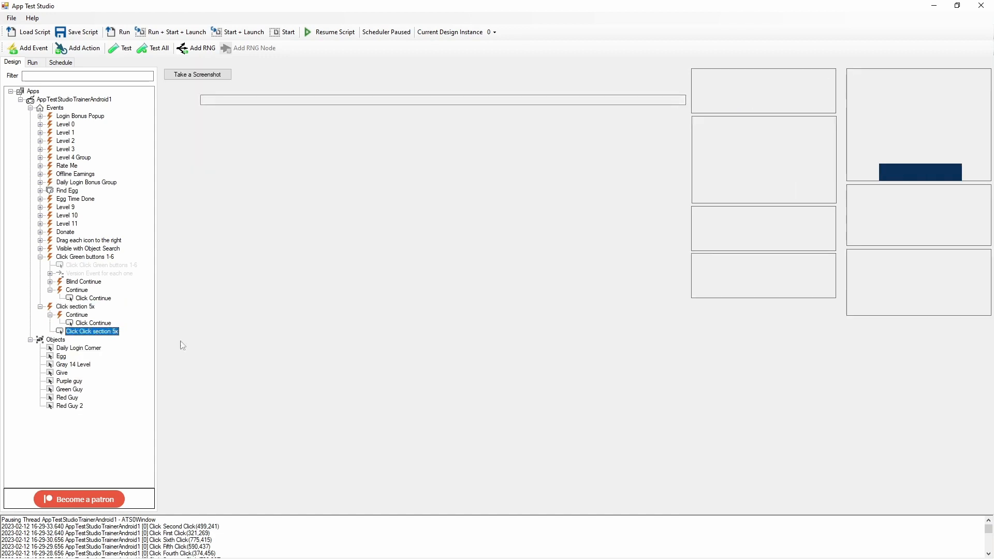
drag(325, 343, 376, 351)
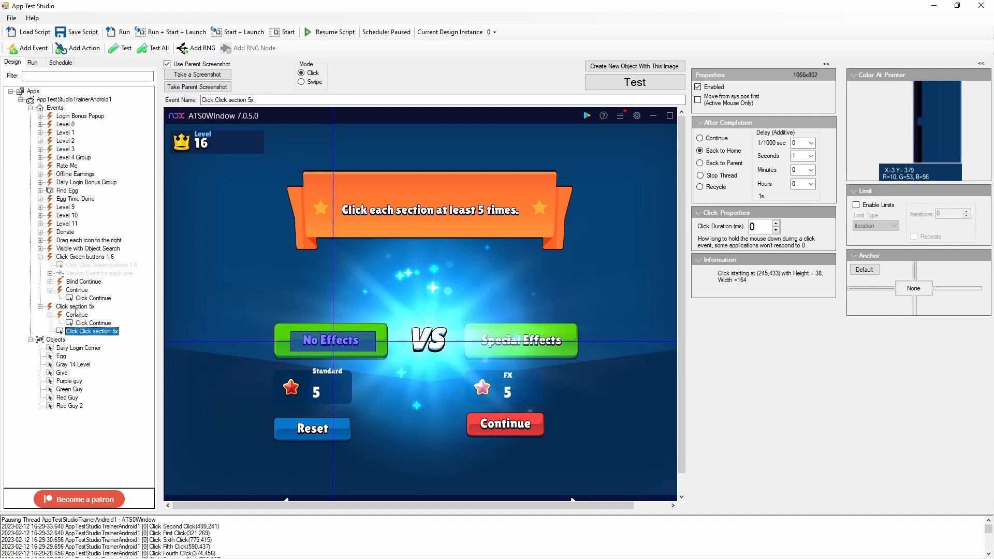
- Add a second click action to Click section 5x with an area about 181 by 36 pixels over the Special Effects button
right_click(76, 309)
click(113, 331)
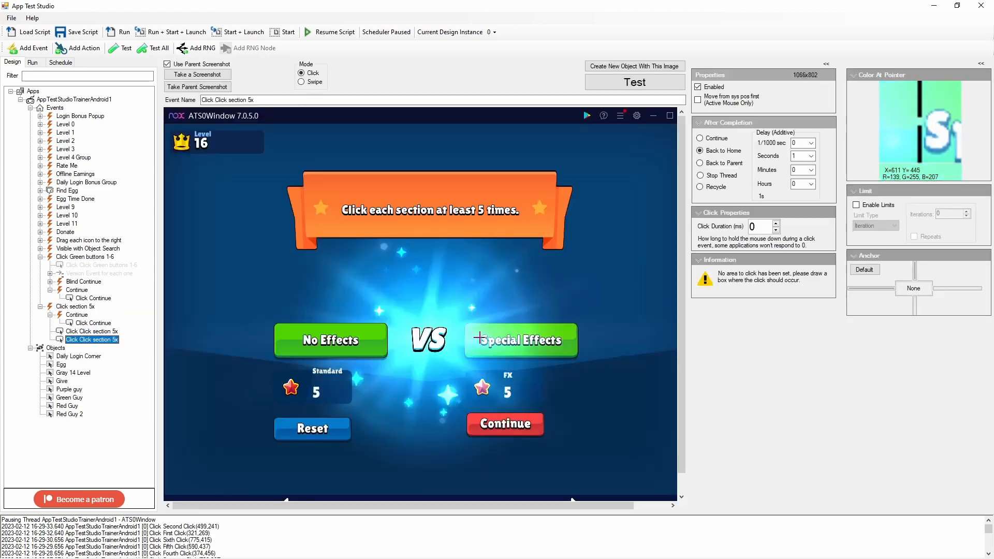
mouse_move(478, 330)
mouse_down()
mouse_move(530, 350)
mouse_move(572, 349)
mouse_up()
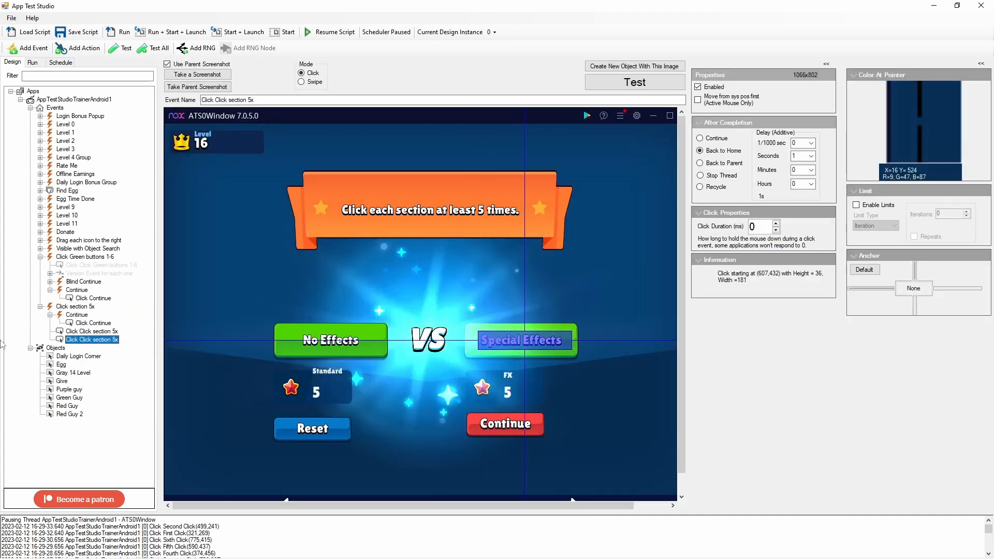
- Rename the click action covering the No Effects button to Click No Effects
click(91, 331)
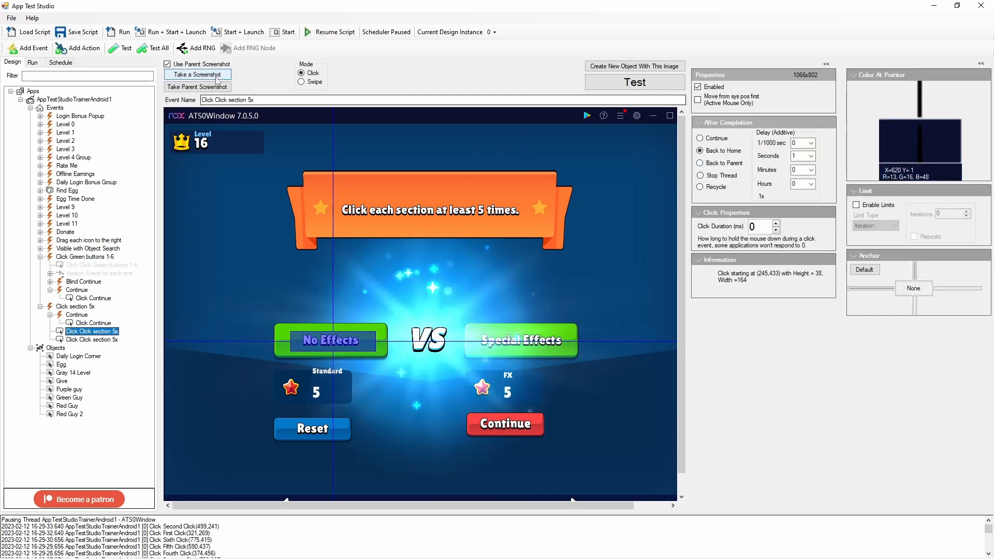
drag(215, 99, 330, 108)
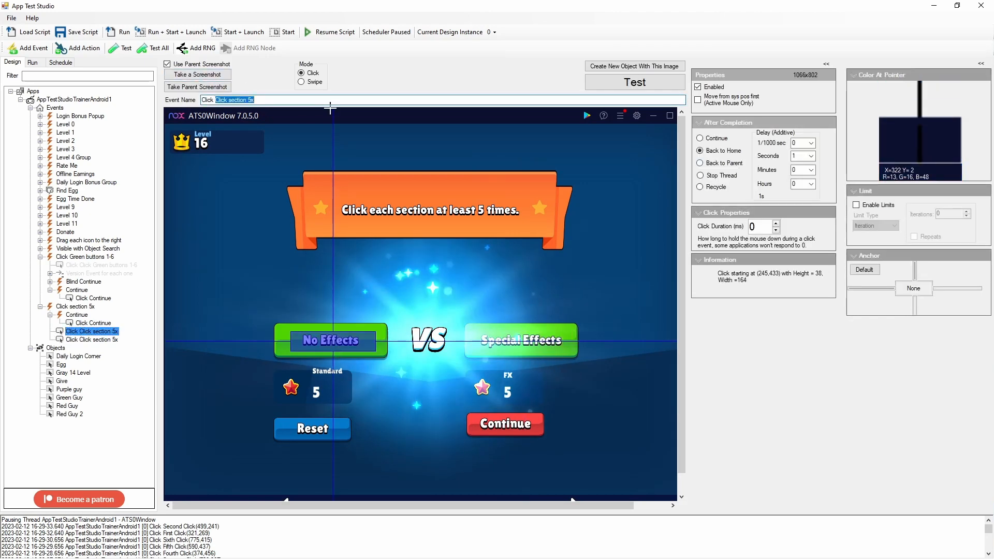
text(No Effects)
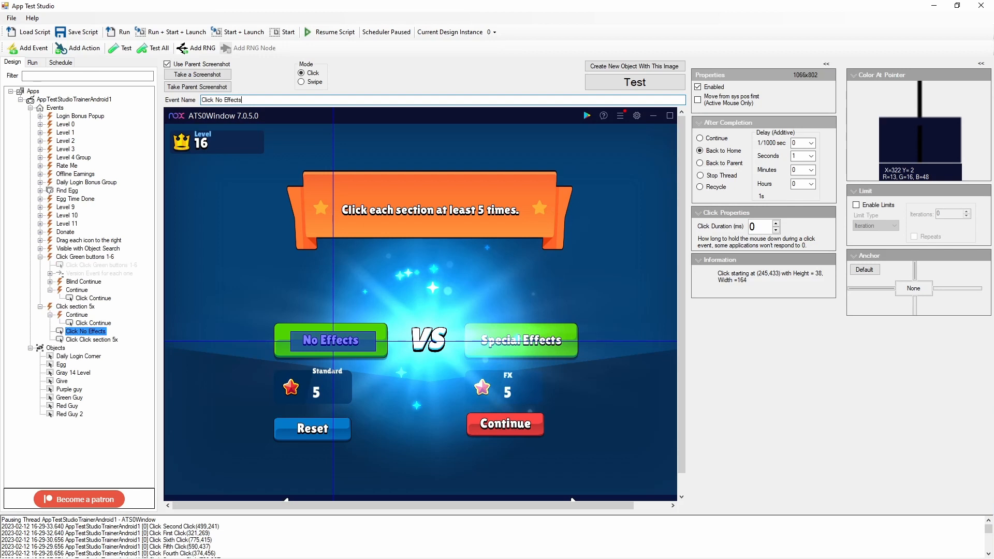
- Rename the click action covering the Special Effects button to Click Special Effects
click(73, 339)
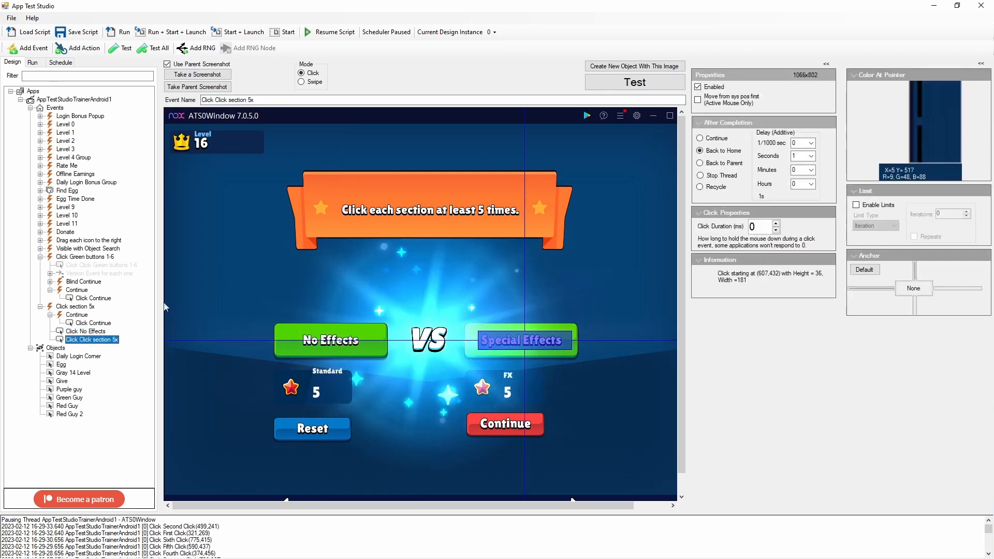
drag(216, 100, 374, 117)
text(S)
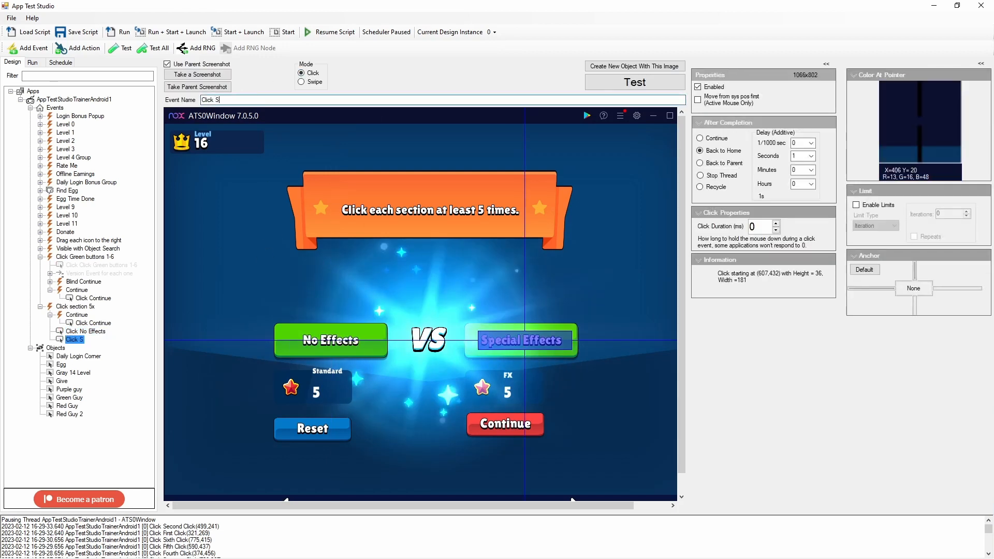
text(pecial Effects)
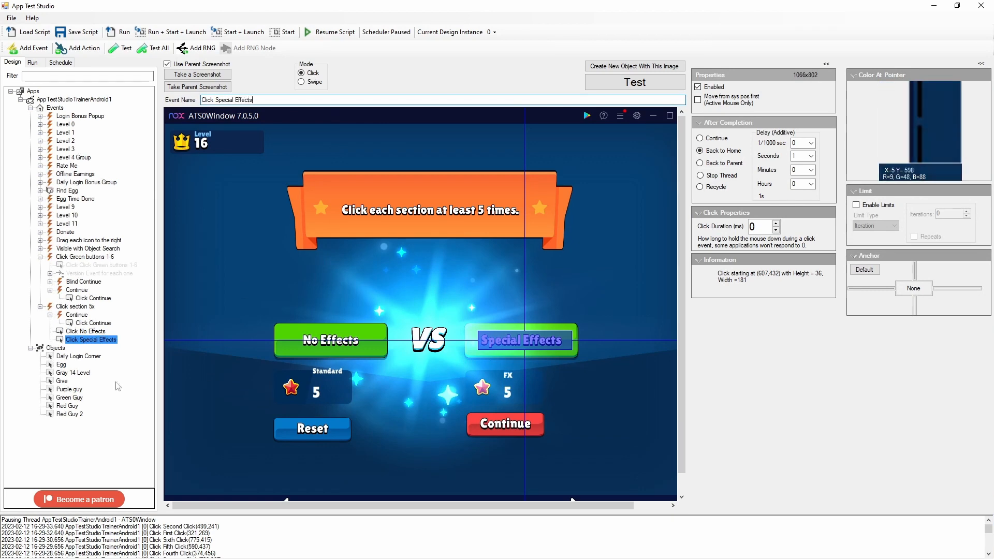
- Save the script and run it with script execution resumed
click(75, 315)
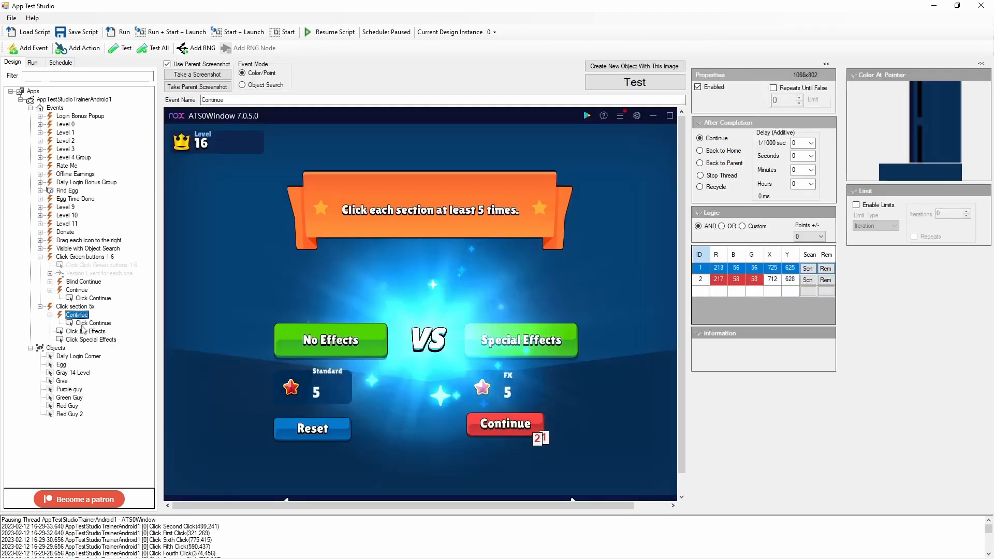
click(85, 332)
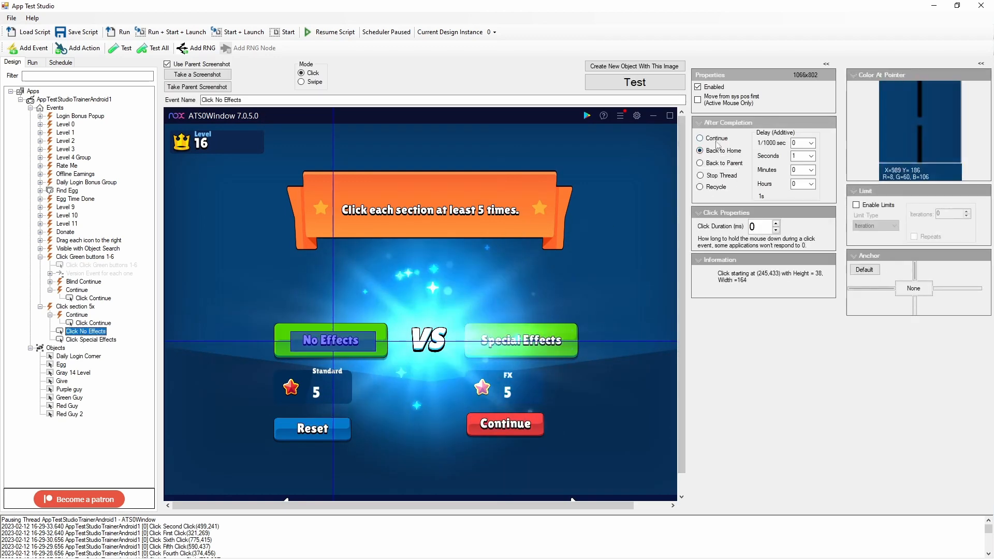
click(84, 340)
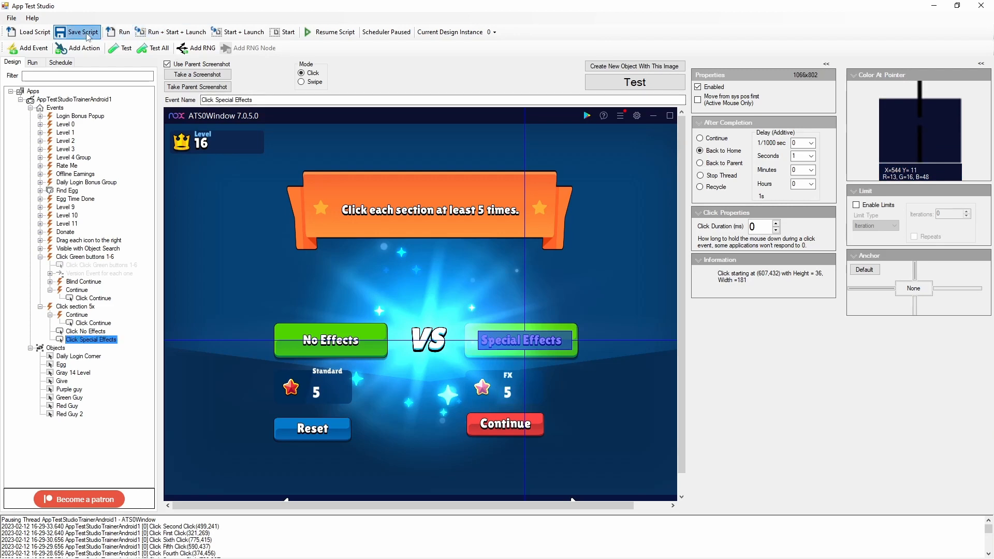
click(331, 35)
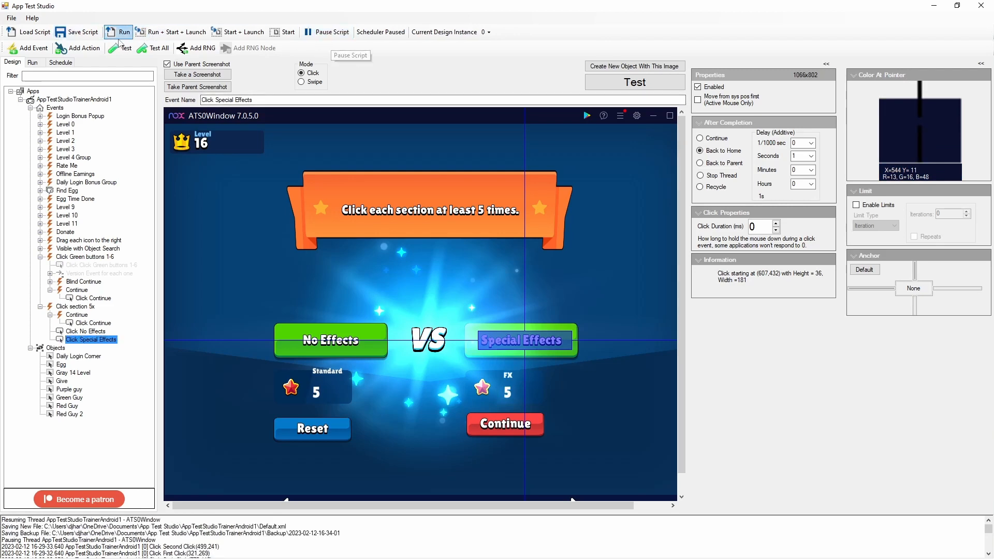
click(121, 33)
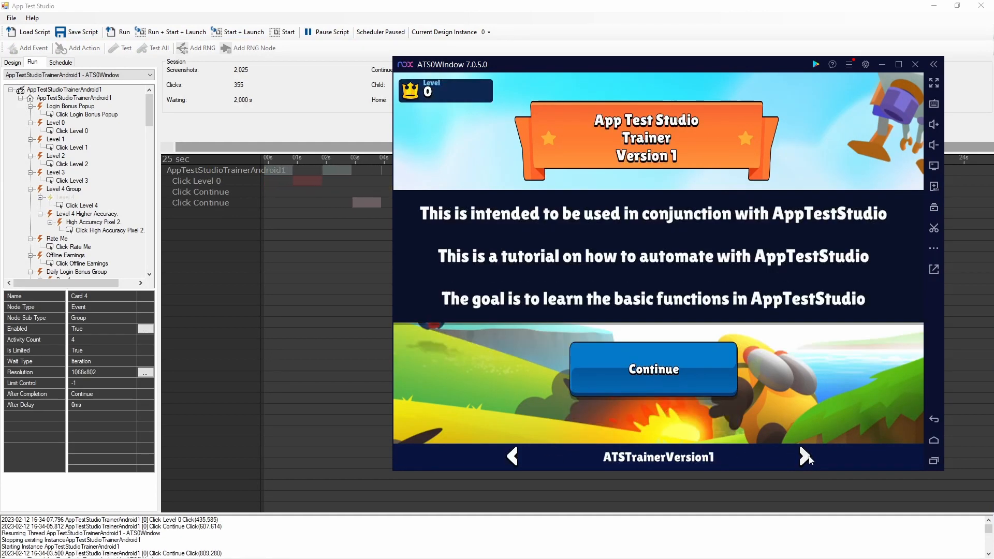
- Page the trainer forward to the level 16 FX screen so the running script can act on it, and move past it
click(806, 458)
click(806, 457)
click(806, 458)
click(806, 458)
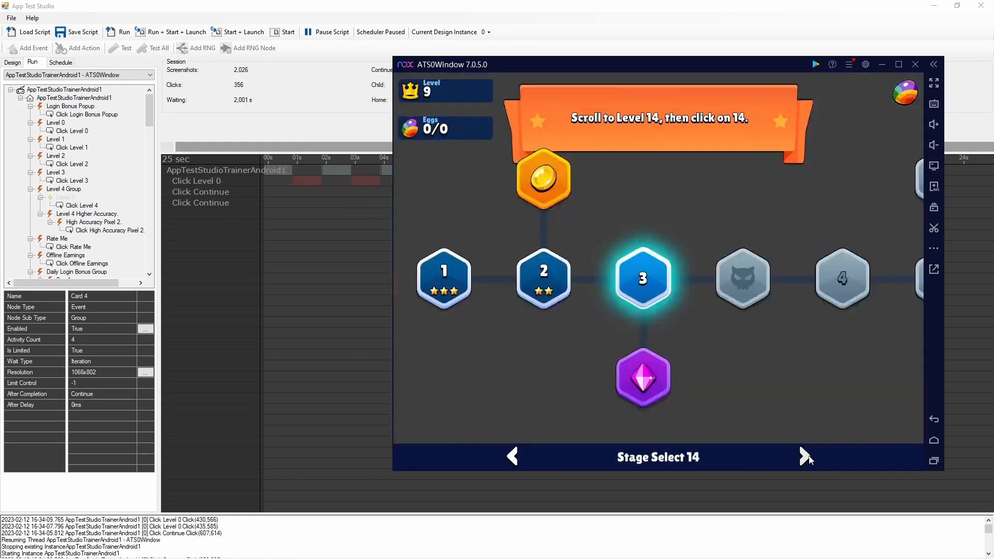
click(807, 458)
click(807, 457)
click(806, 458)
click(807, 457)
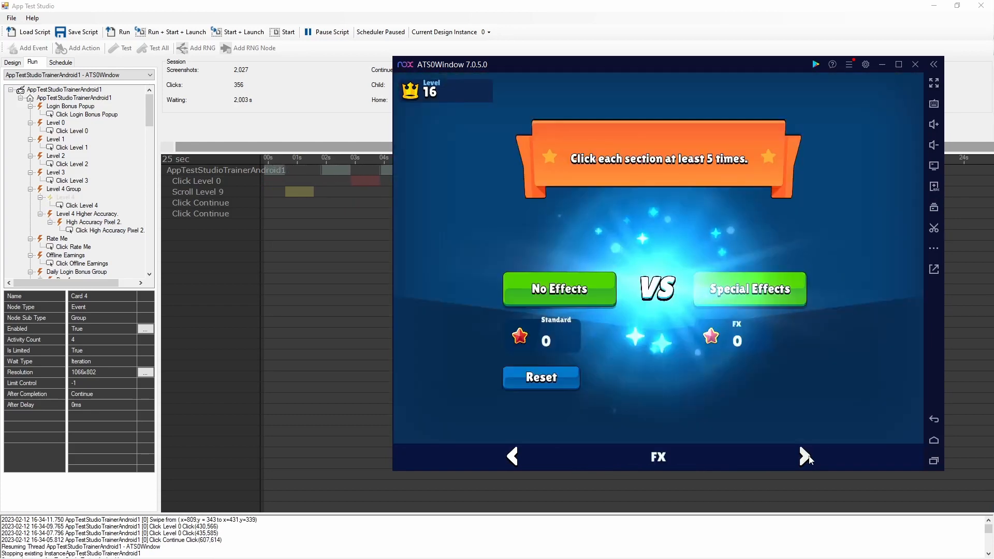
click(806, 458)
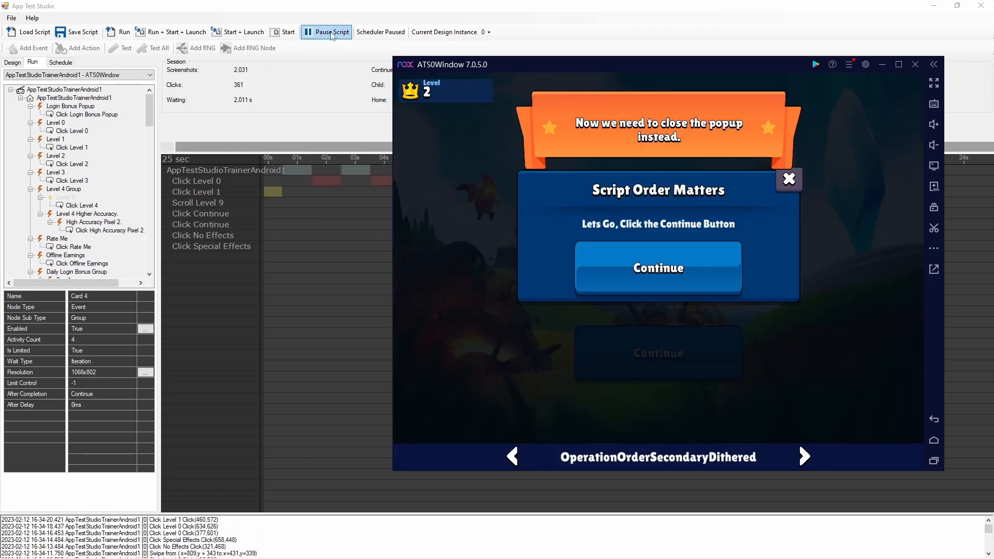
- Pause the running script and switch to the ATS0Window emulator
click(328, 32)
key(ctrl+2)
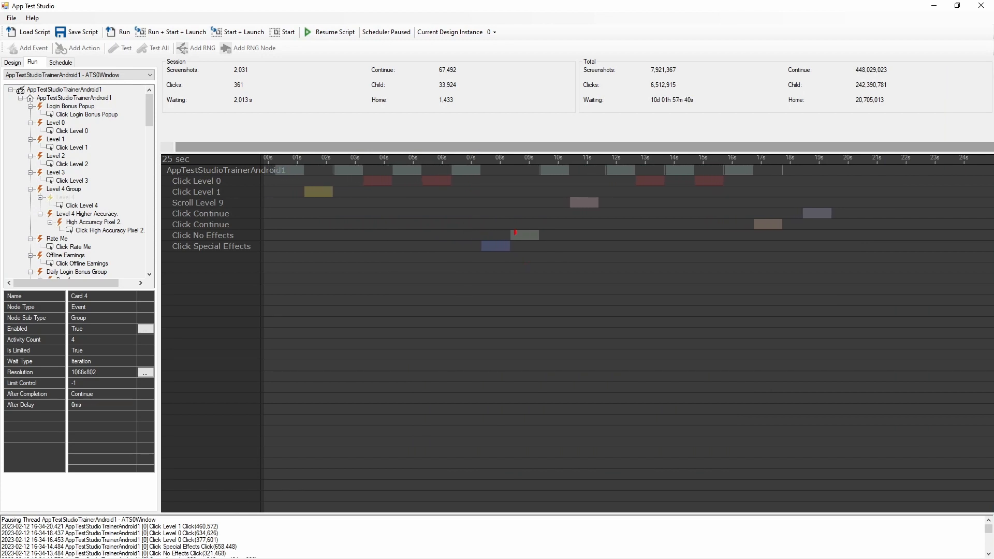
key(alt+Tab)
key(alt+Tab)
key(alt+Tab)
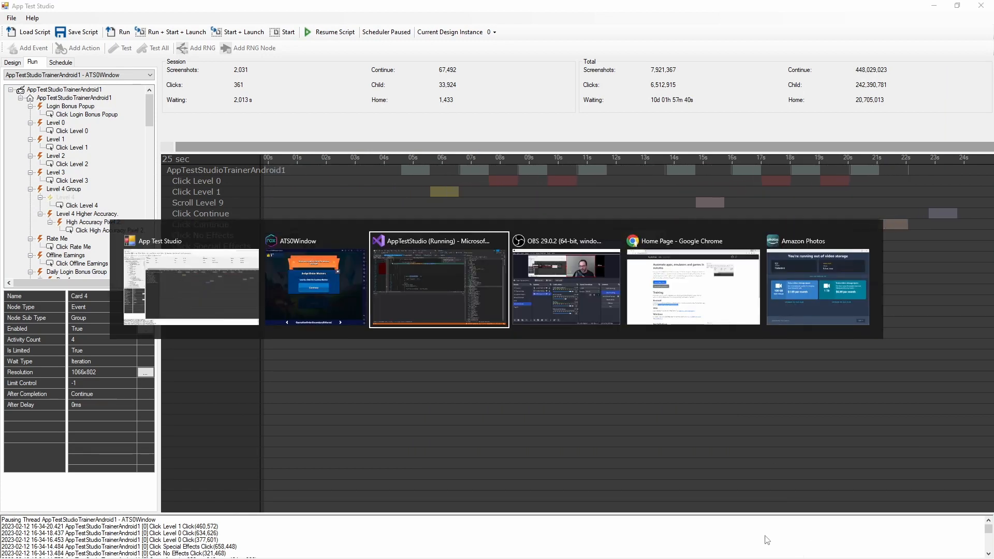
key(alt+Tab)
key(alt+Tab)
key(alt+Tab)
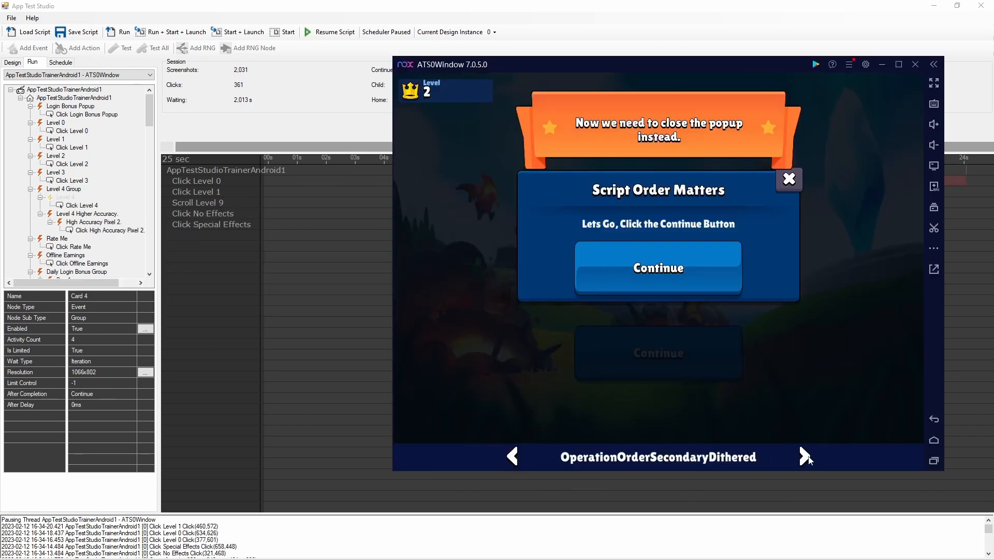
- Page the trainer forward past the FX screen to the Finish screen
click(805, 456)
click(805, 457)
click(805, 456)
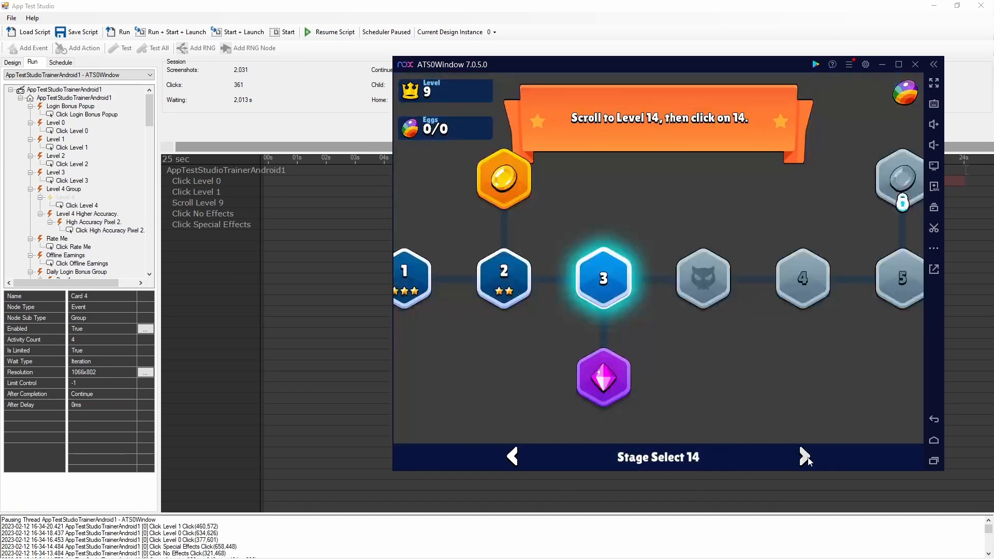
click(805, 457)
click(805, 457)
click(805, 457)
click(805, 457)
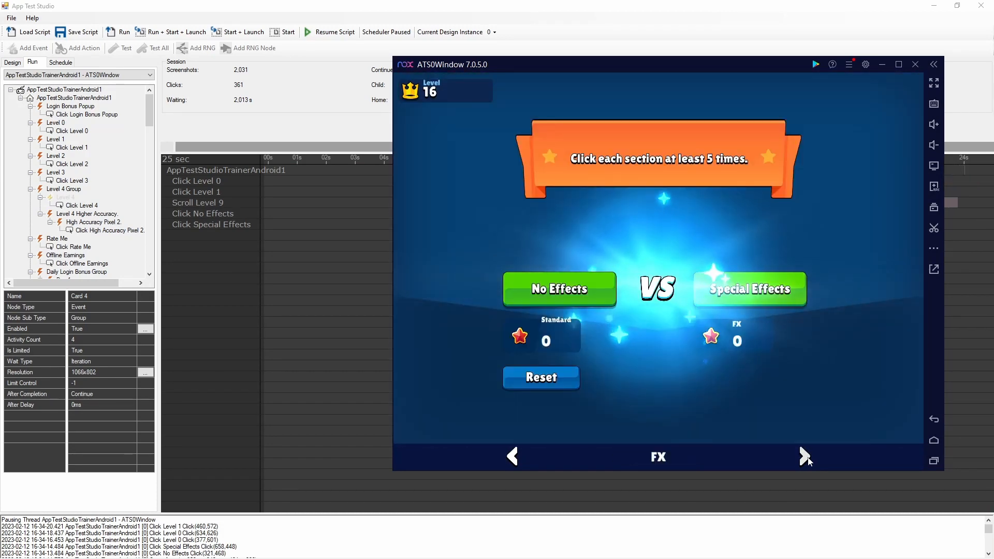
click(806, 457)
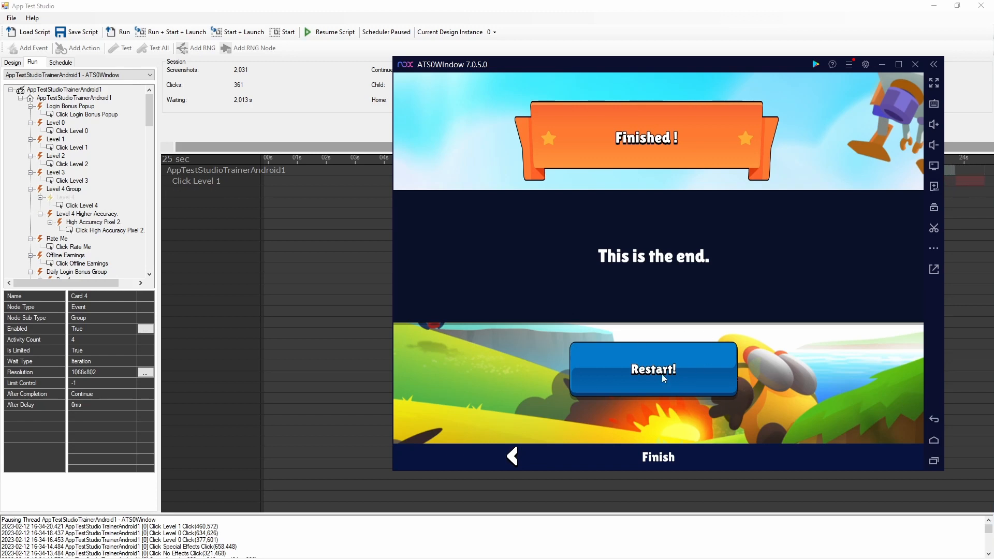
- Return to the script design in App Test Studio, collapse Click Green buttons 1-6, and test all events against the Finish screen
click(279, 209)
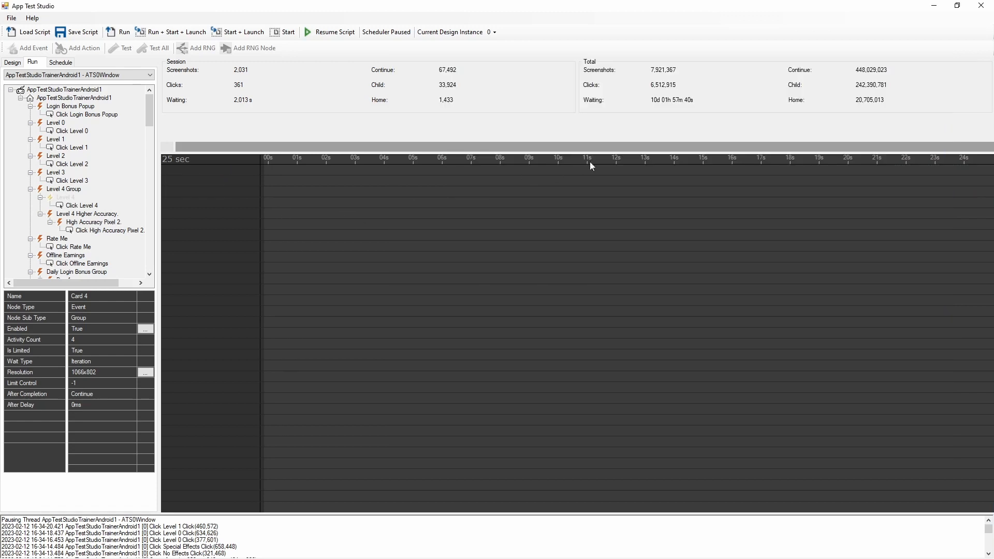
click(13, 62)
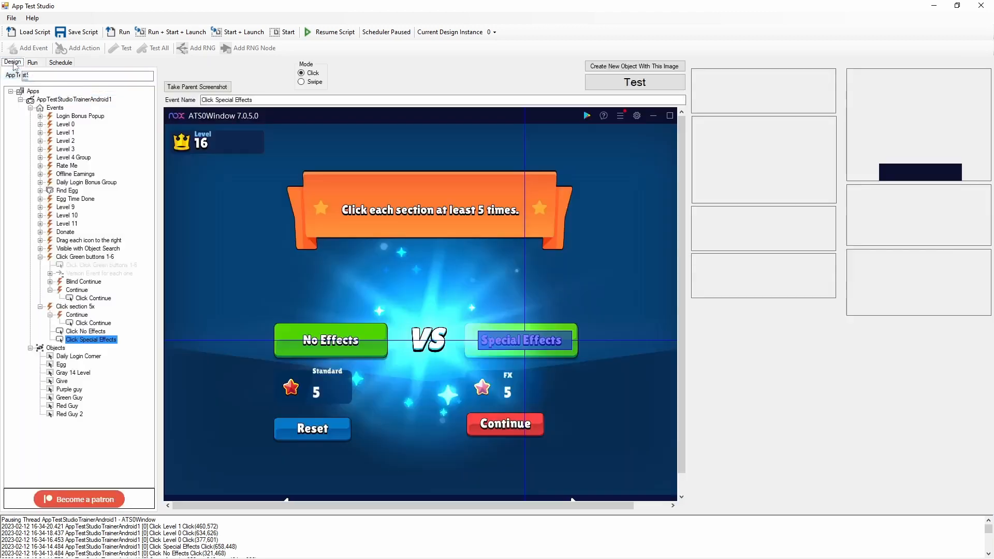
key(alt+Tab)
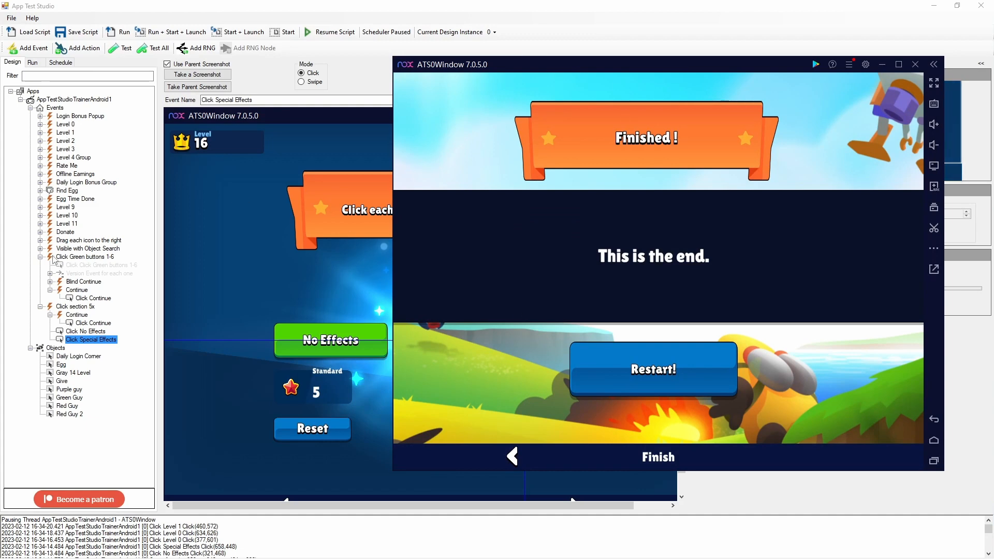
click(40, 257)
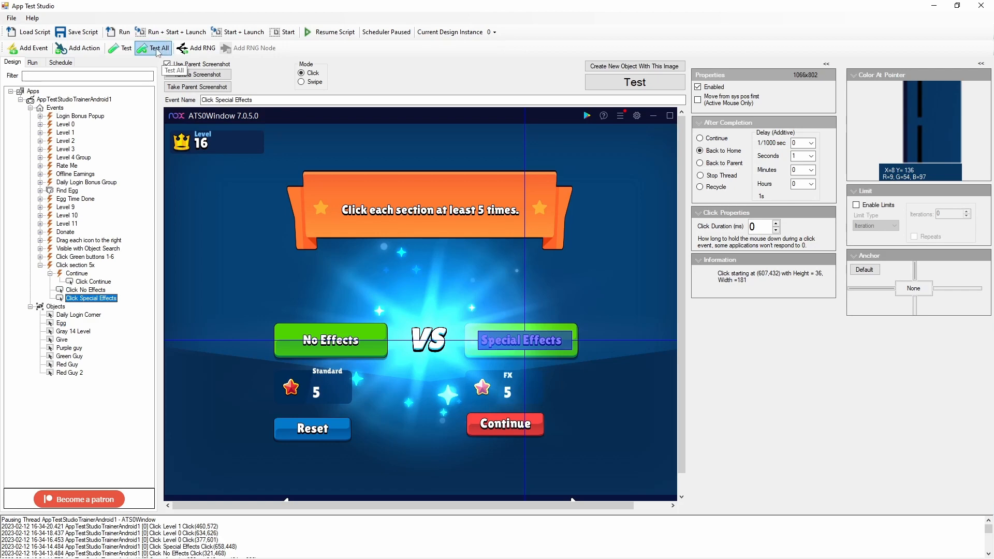
click(158, 52)
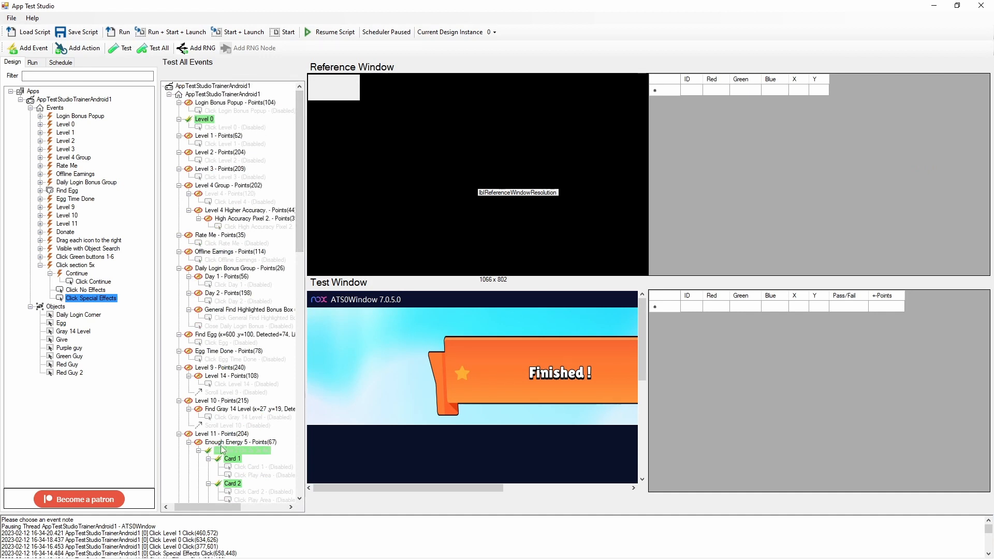
- Examine the Click section 5x test result, checking the pass or fail status and point difference of each color point
scroll(223, 461, down, 6)
scroll(223, 461, down, 15)
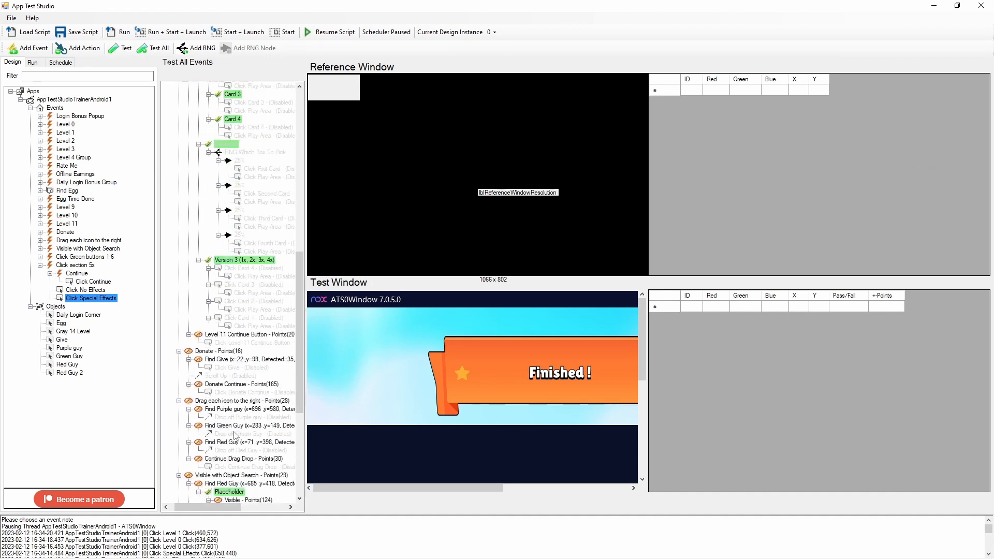
scroll(233, 461, down, 1)
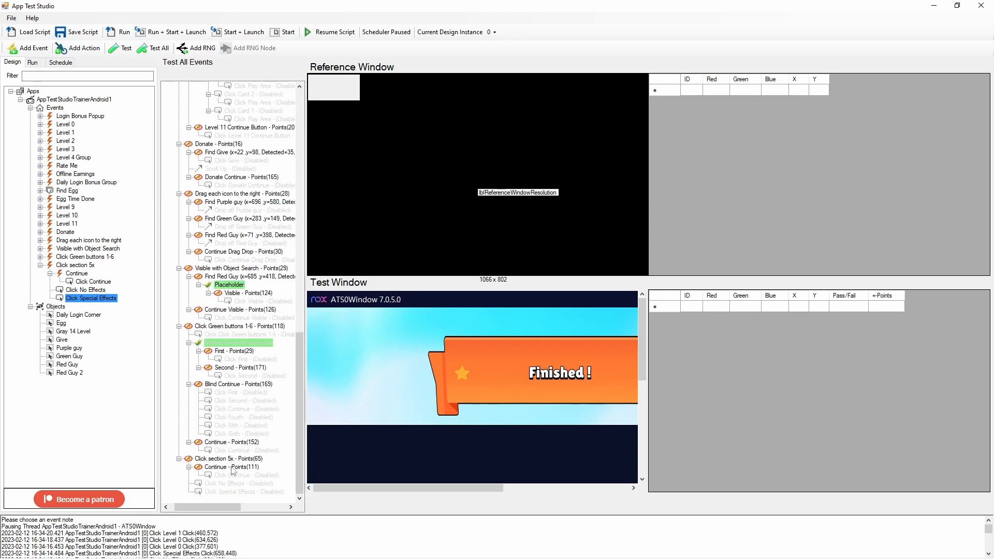
click(231, 459)
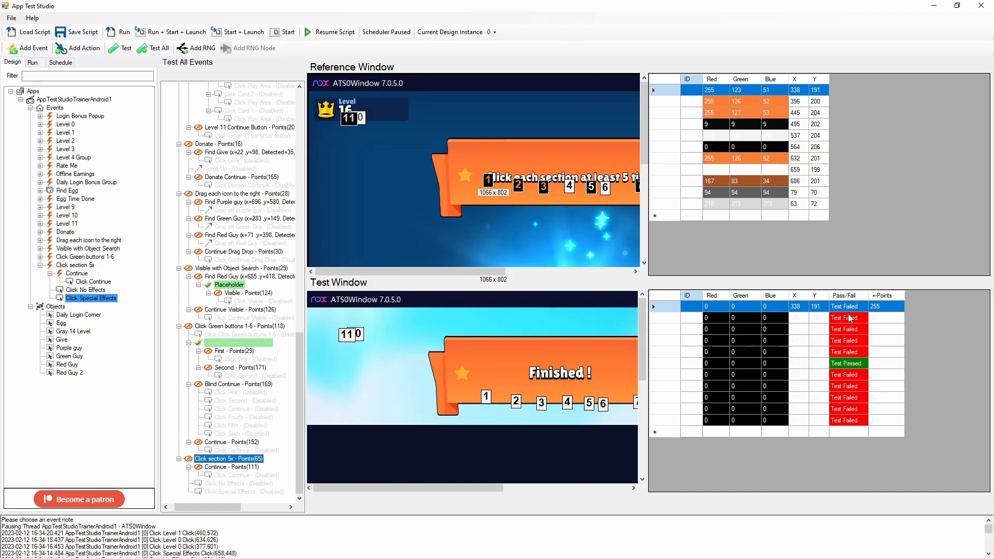
click(851, 365)
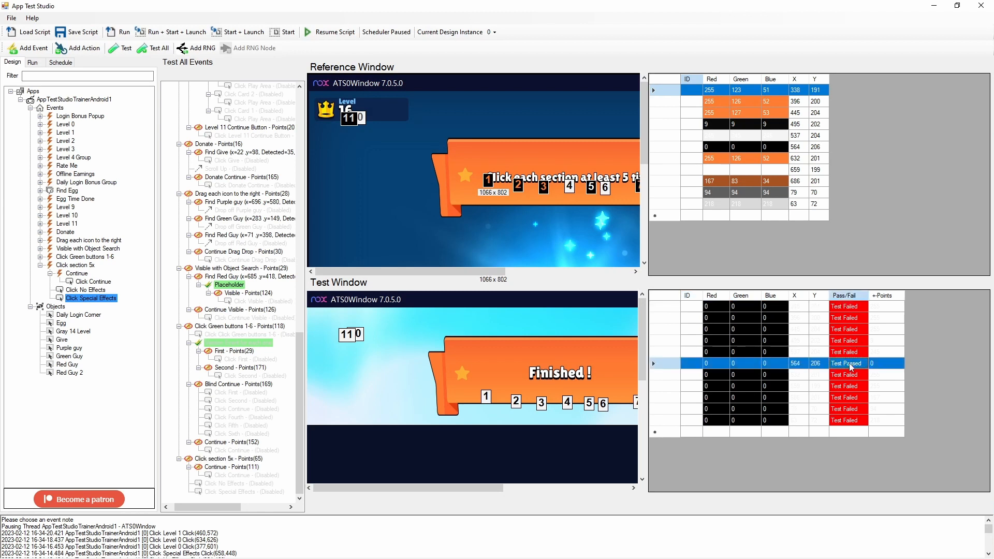
click(847, 332)
drag(847, 306, 862, 428)
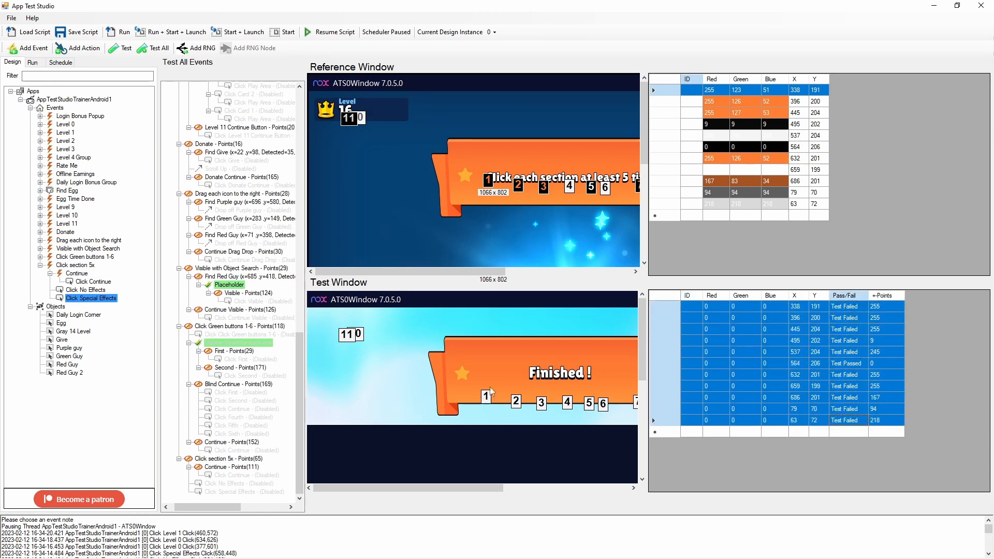
- Review the test results of Version Event for each one, Click Green buttons 1-6, Card 1 and Level 11
click(226, 345)
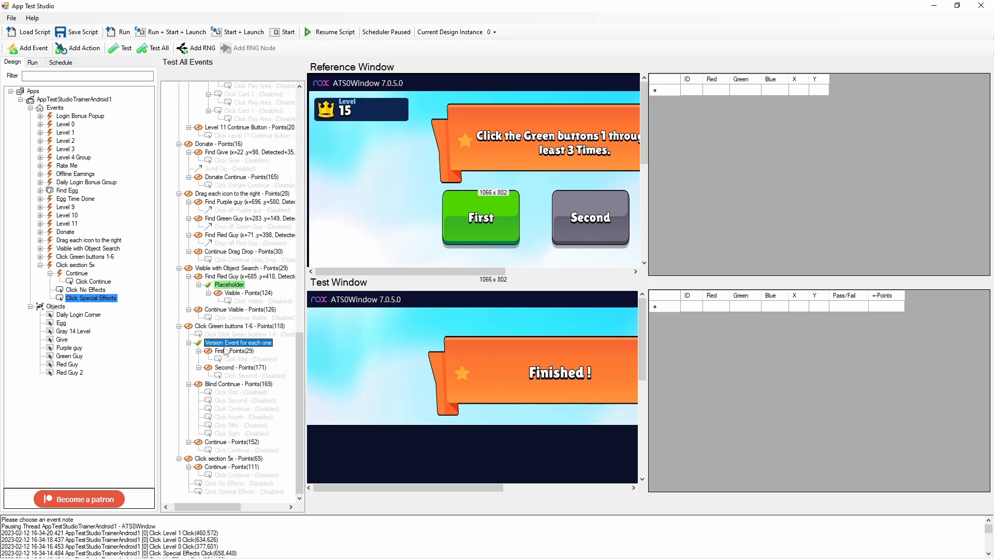
click(217, 327)
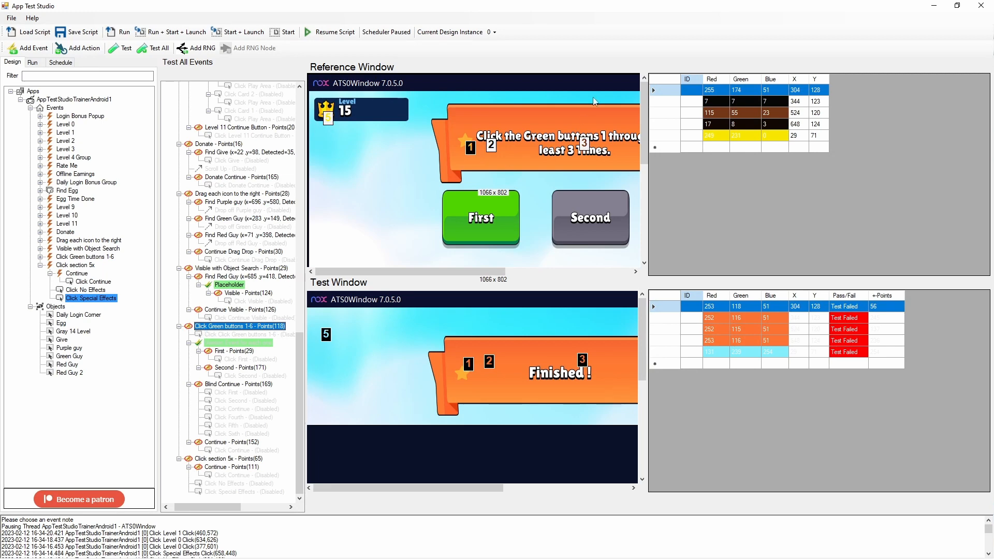
scroll(240, 319, up, 7)
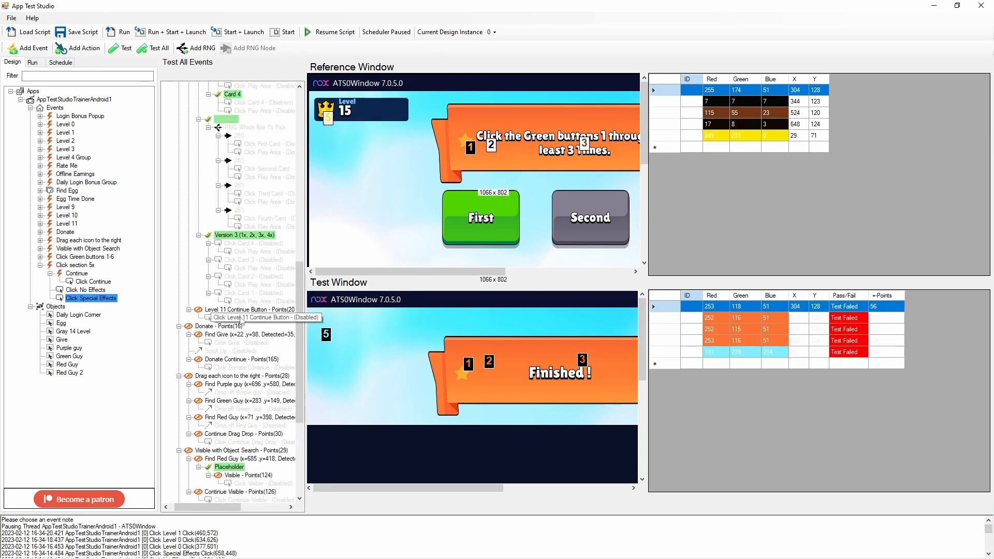
scroll(241, 320, up, 8)
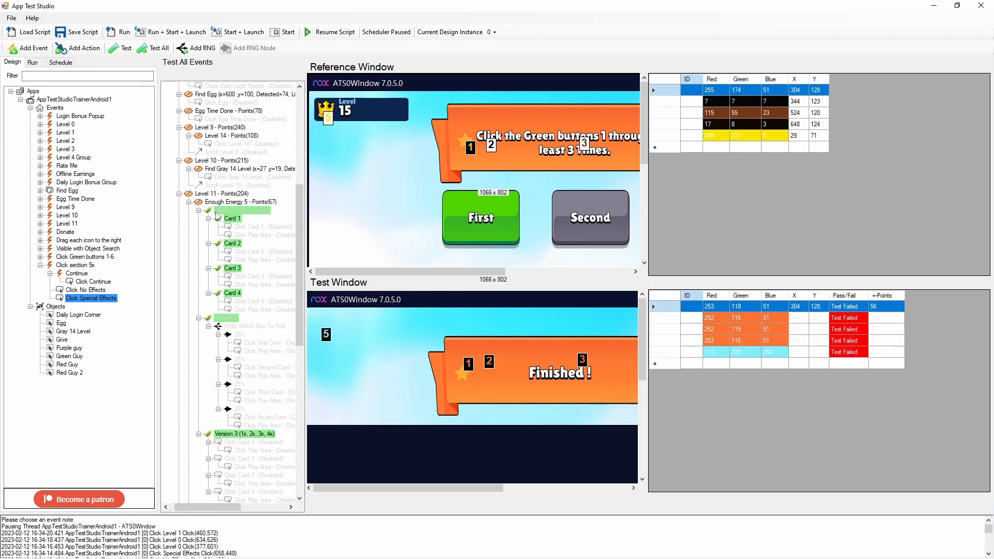
click(227, 220)
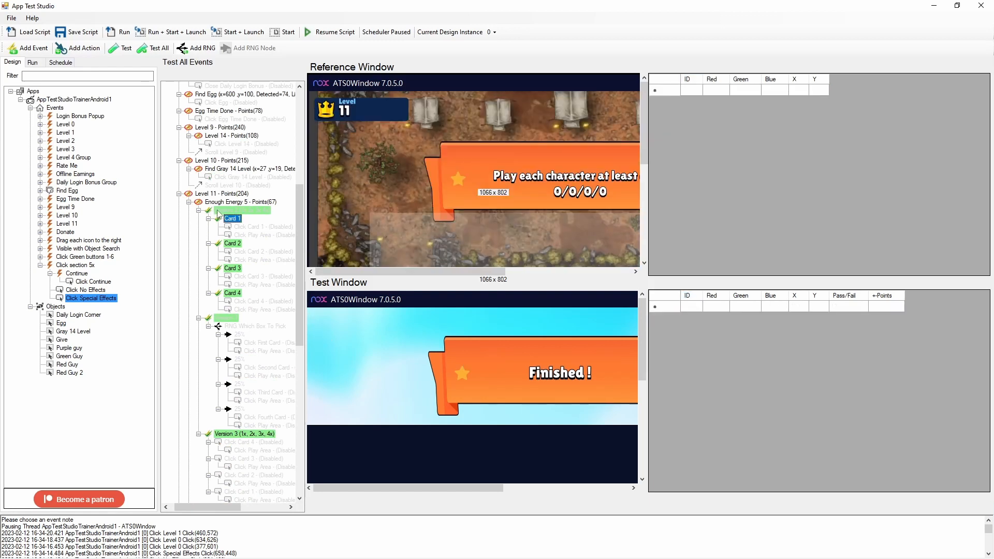
click(218, 211)
click(190, 194)
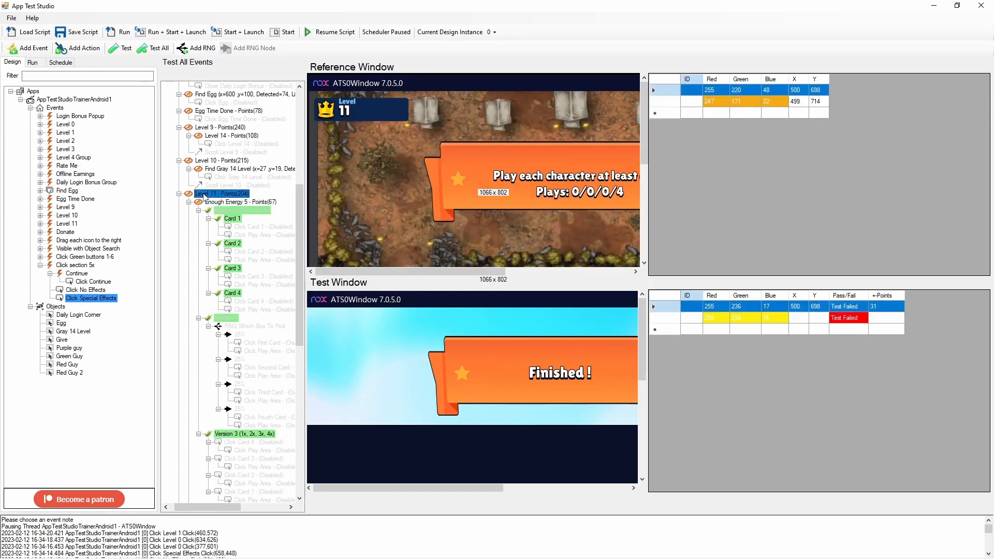
- Collapse the event groups from Level 2 through Click section 5x in the test results so only their top-level results are listed
click(179, 194)
click(179, 203)
click(179, 210)
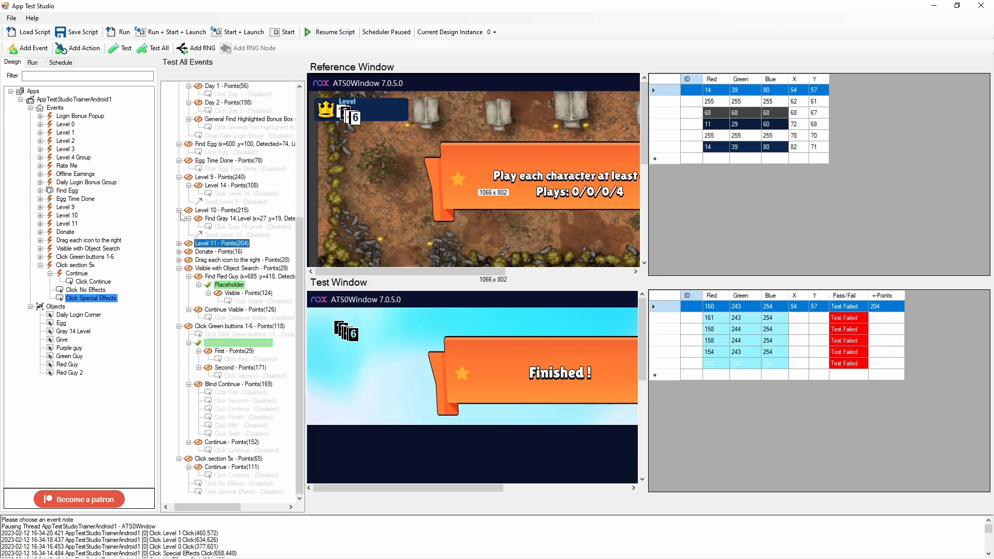
click(178, 211)
click(178, 186)
click(178, 177)
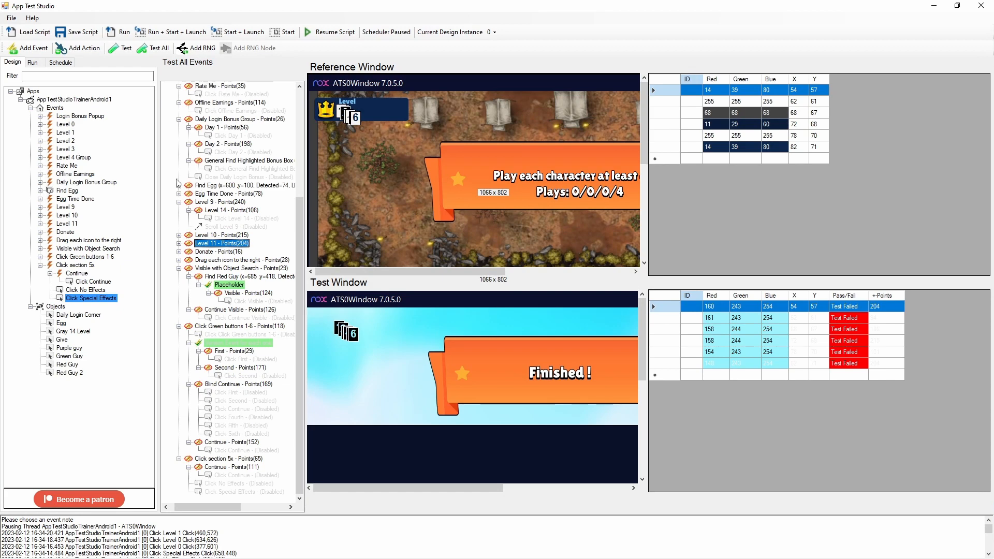
click(179, 119)
click(178, 144)
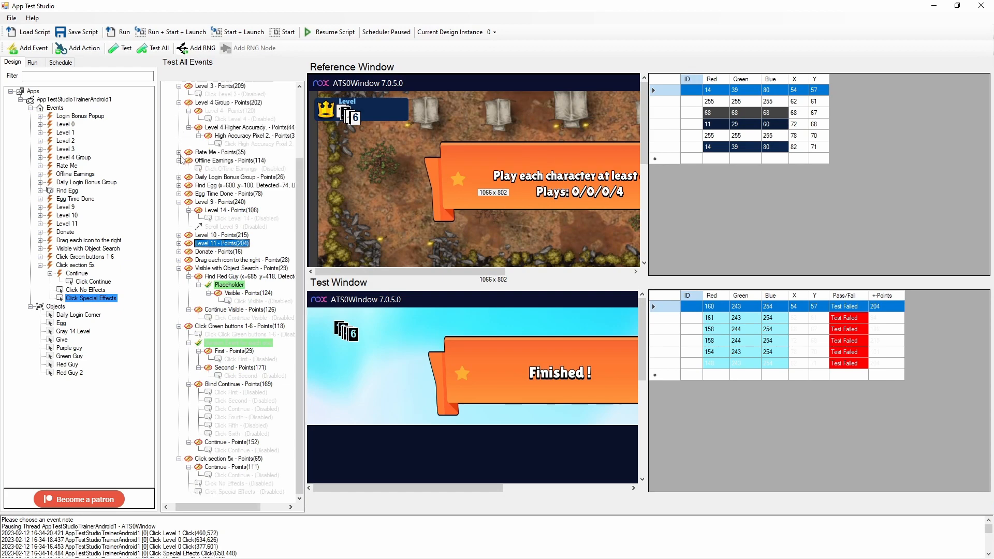
click(179, 161)
click(178, 110)
click(178, 135)
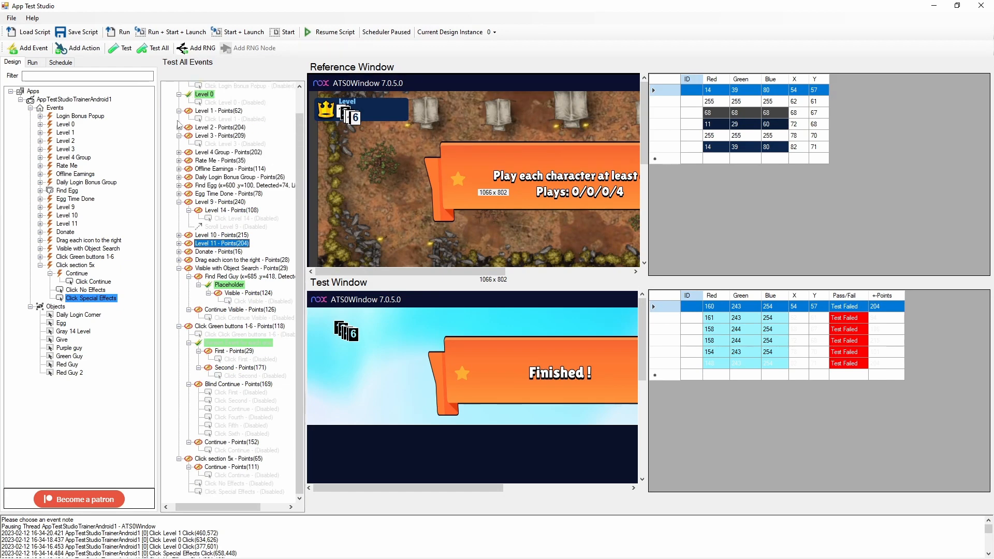
click(178, 127)
click(178, 202)
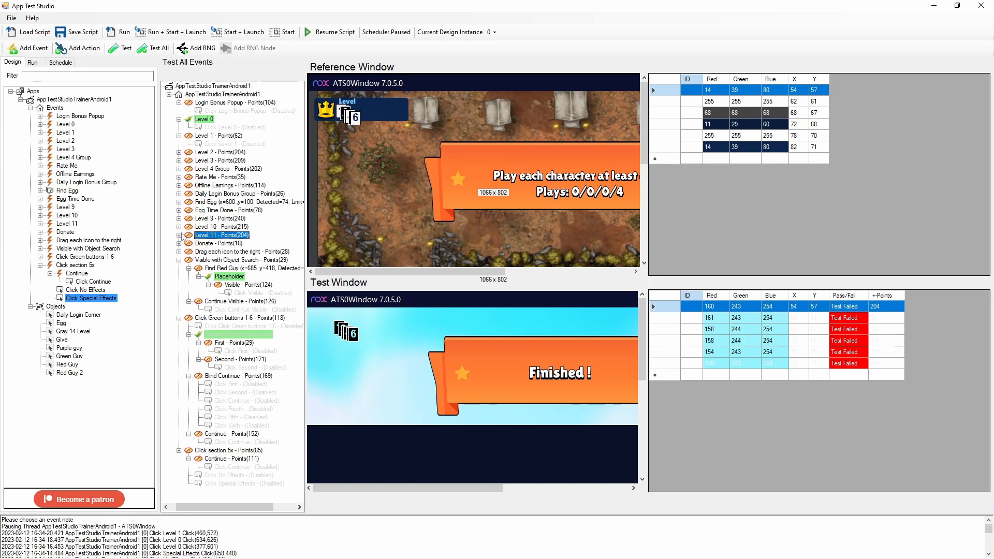
click(179, 259)
click(179, 276)
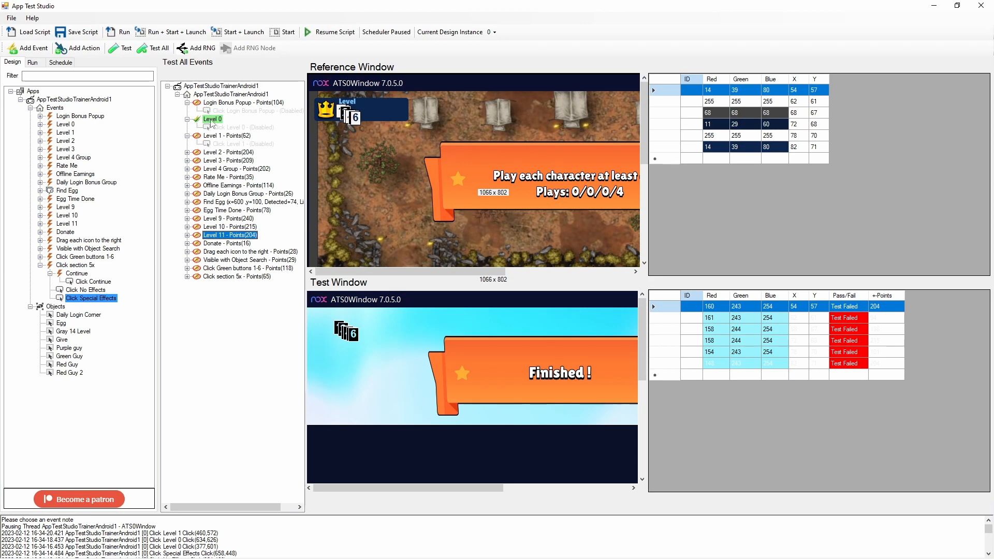
- Inspect the Level 0 test result and run a single test of that event, comparing its reference image with the Finish screen
click(211, 120)
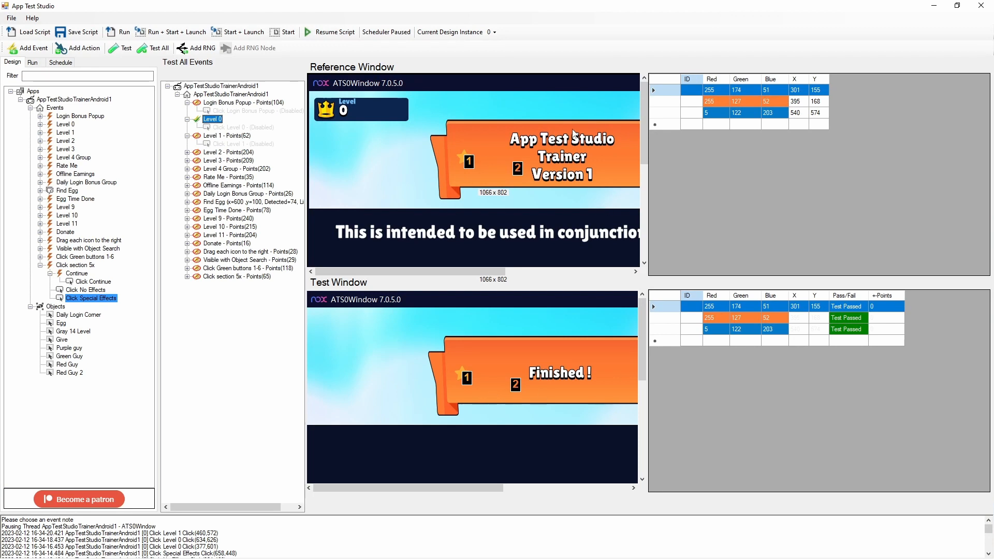
click(61, 125)
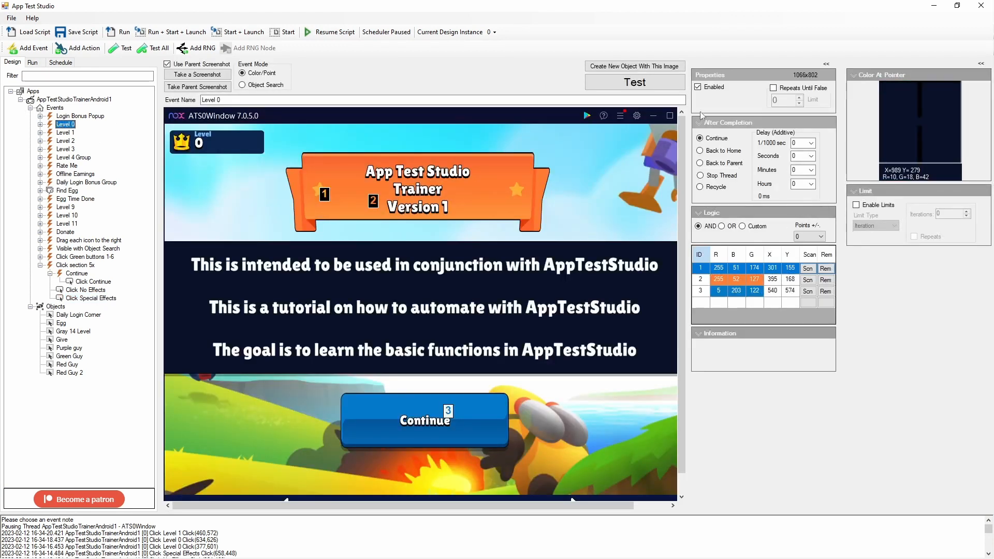
click(635, 81)
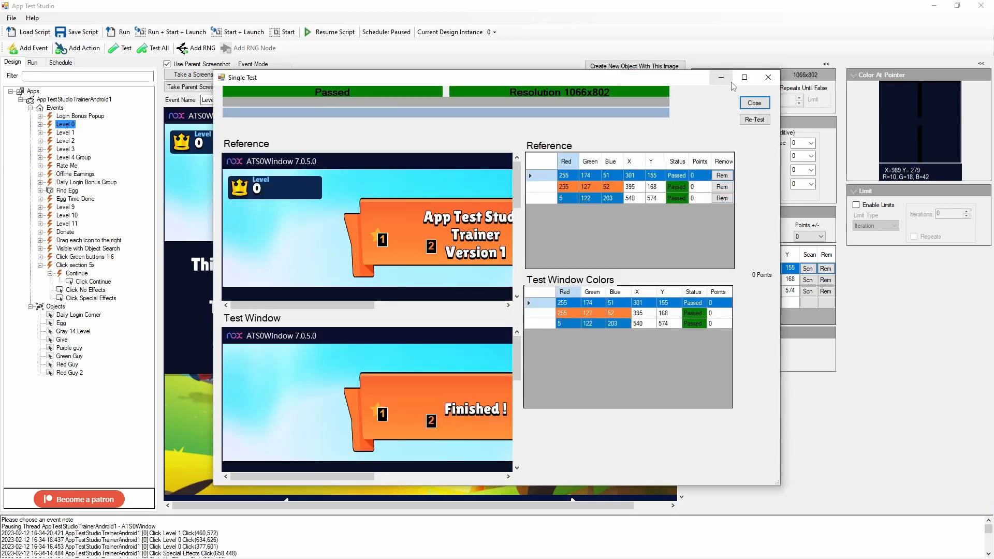
click(745, 77)
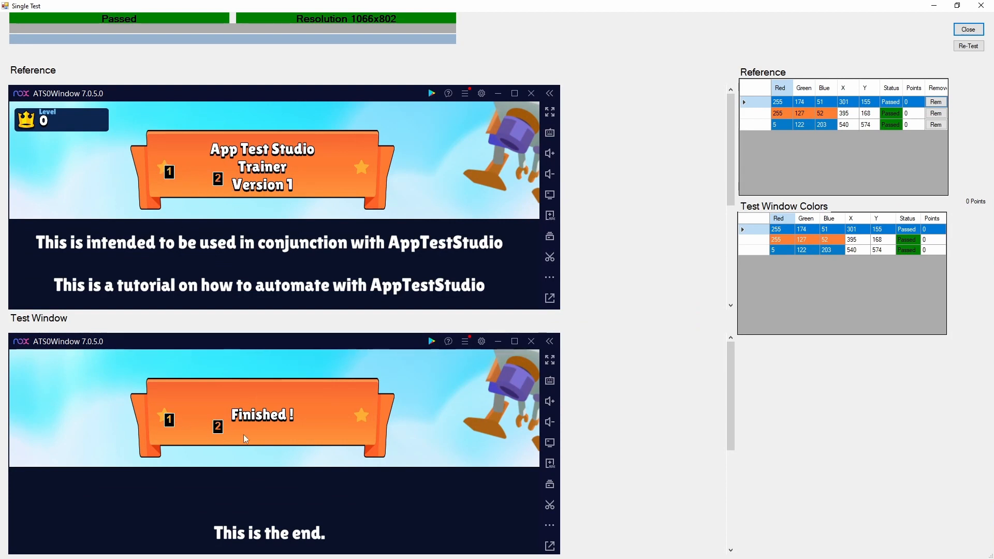
scroll(269, 504, down, 1)
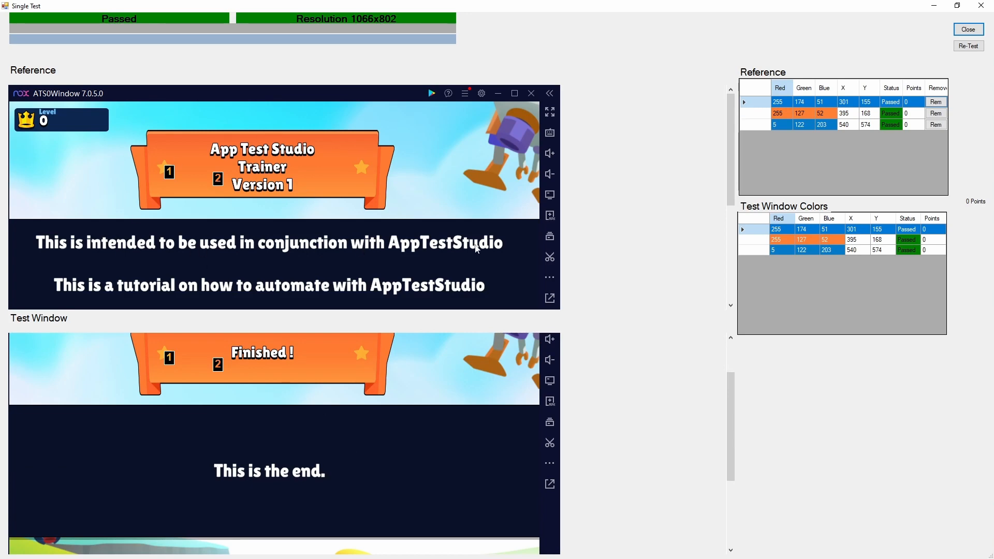
click(969, 29)
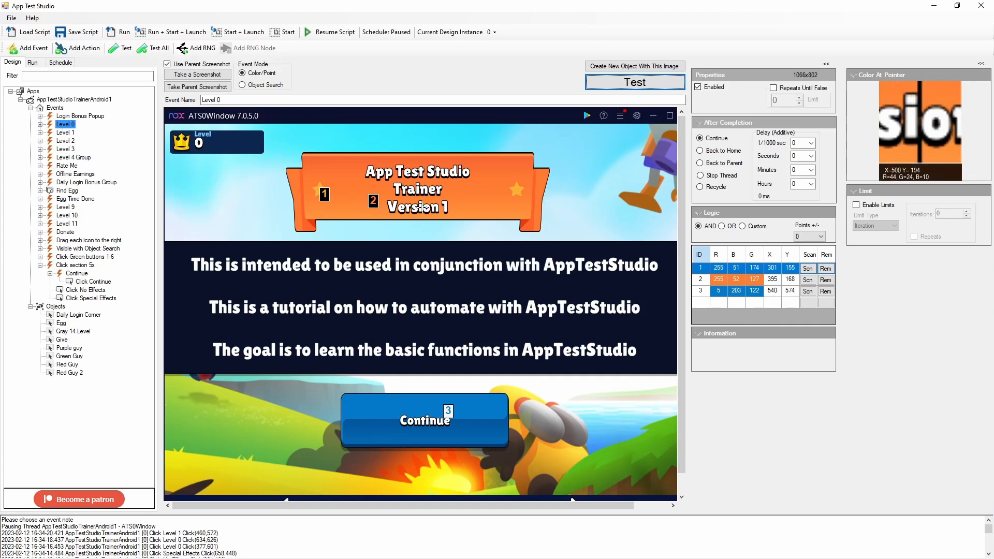
- Add a fourth color point to the Level 0 event on the Version 1 banner text at X 500, Y 194
click(427, 214)
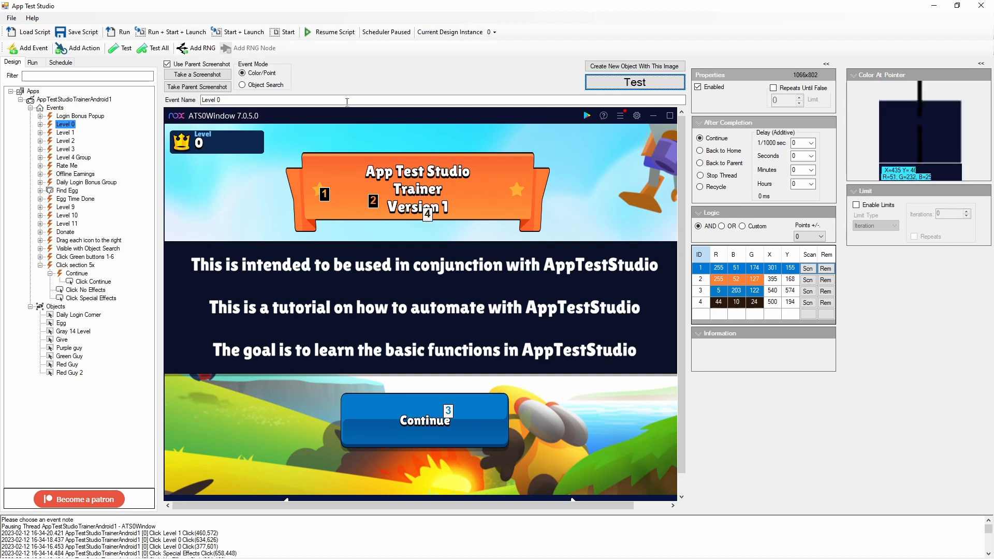
- Save the script with the refined Level 0 event and run it against the Finish screen
click(93, 34)
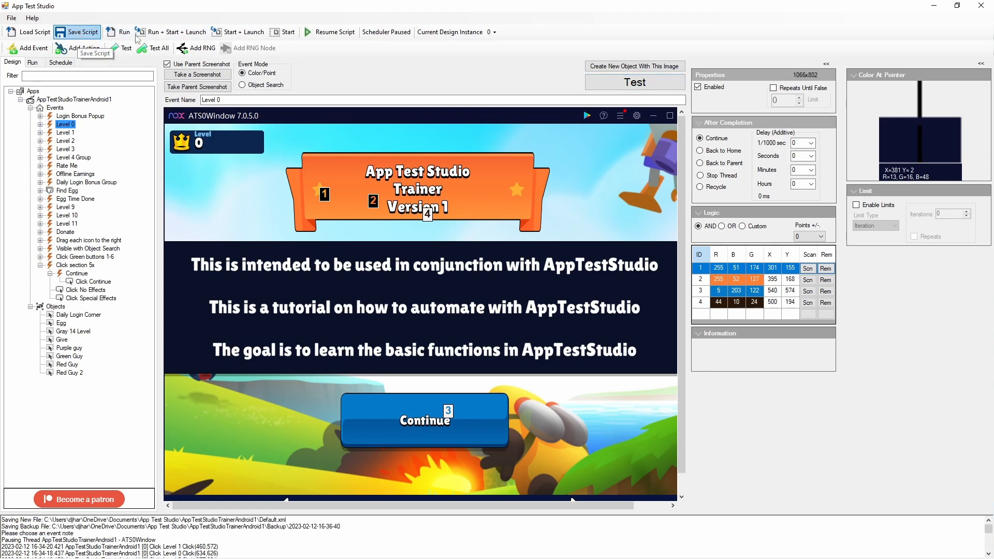
click(119, 32)
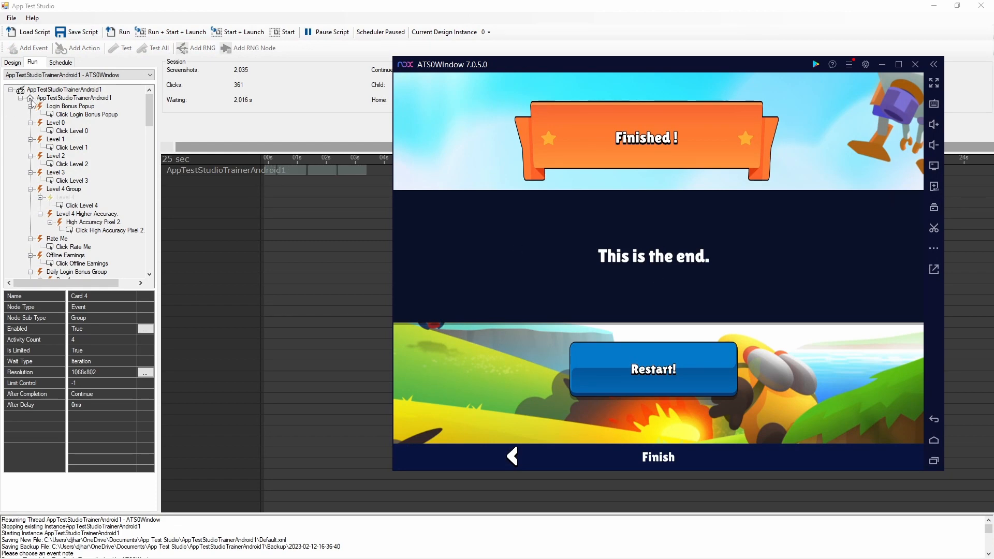
- Add a new event at the end of the Events list from the Finish screen and name it Finished
click(13, 62)
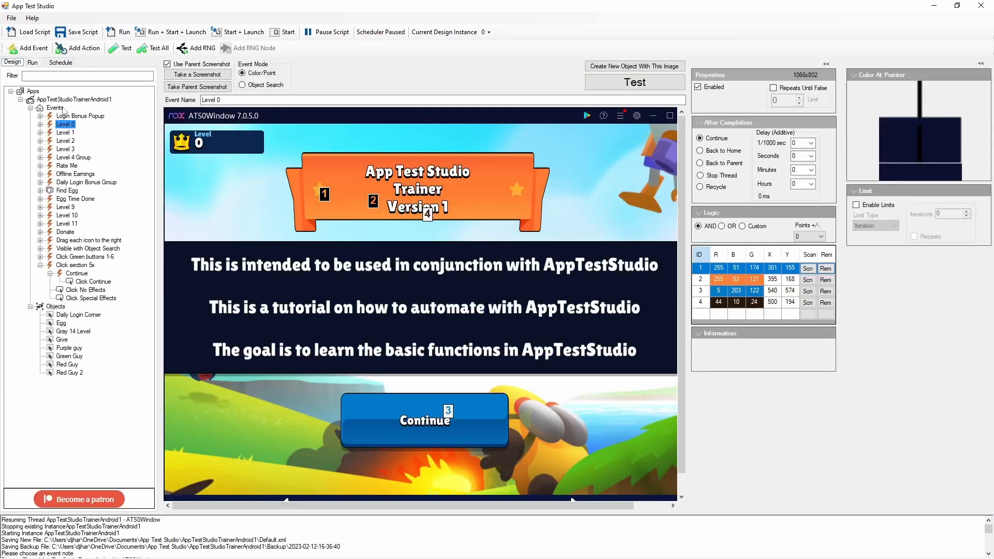
right_click(63, 110)
click(68, 115)
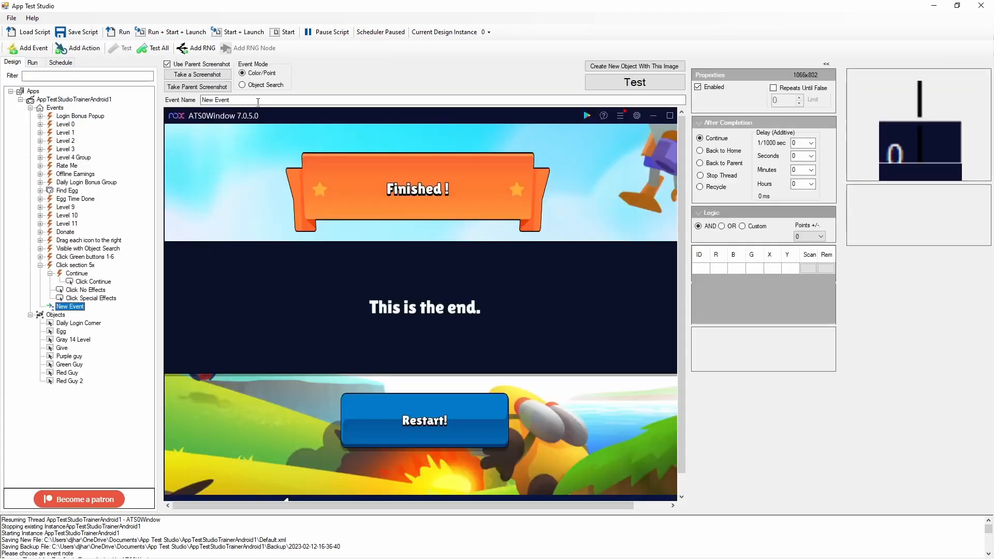
text(Re)
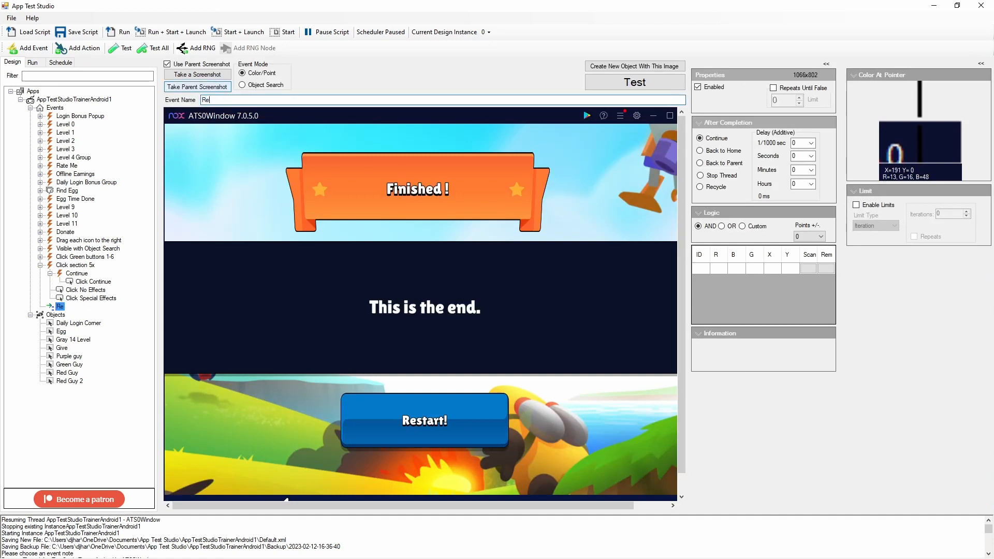
text(start)
key(ctrl+a)
text(Fom)
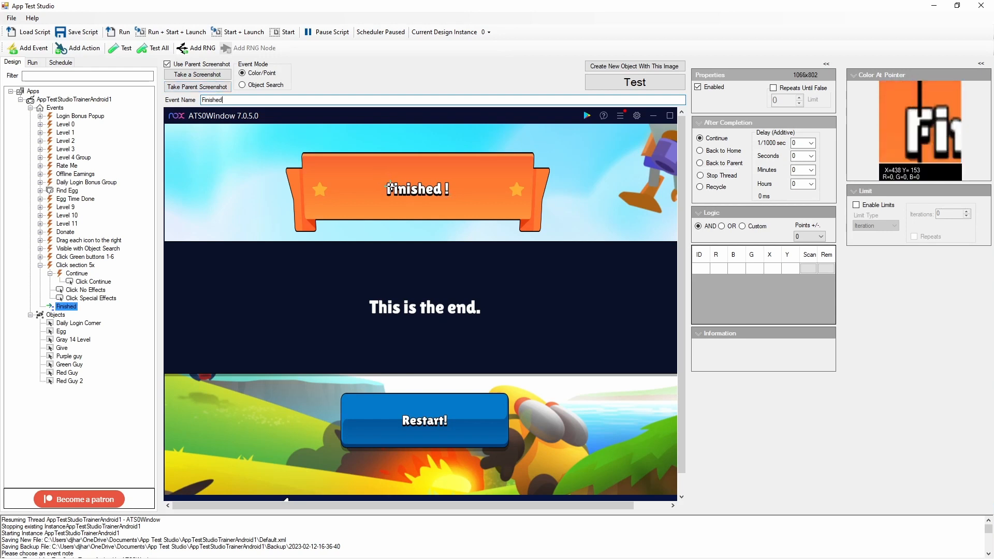
- Add five color points to the Finished event: two on the orange banner and three around the end of "This is the end."
click(320, 190)
click(352, 178)
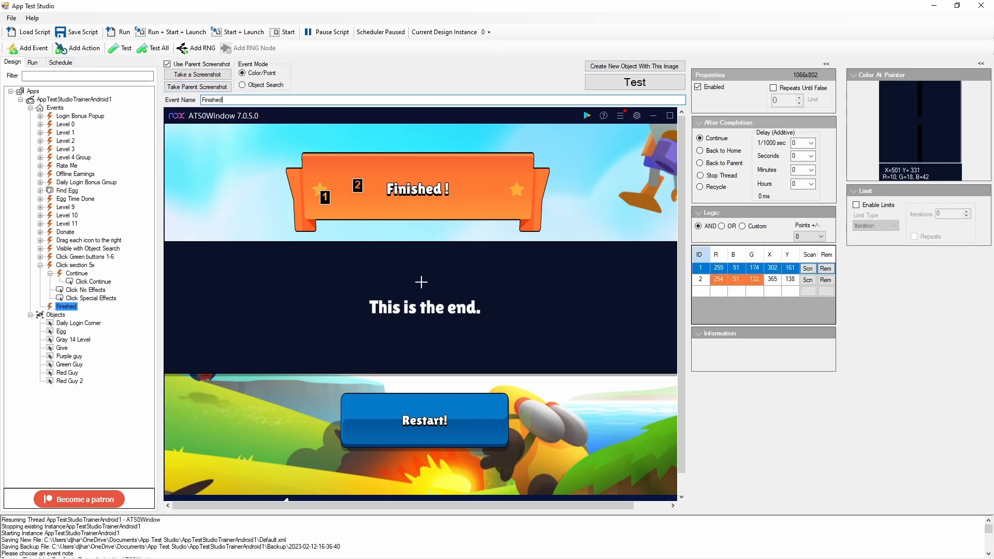
click(469, 312)
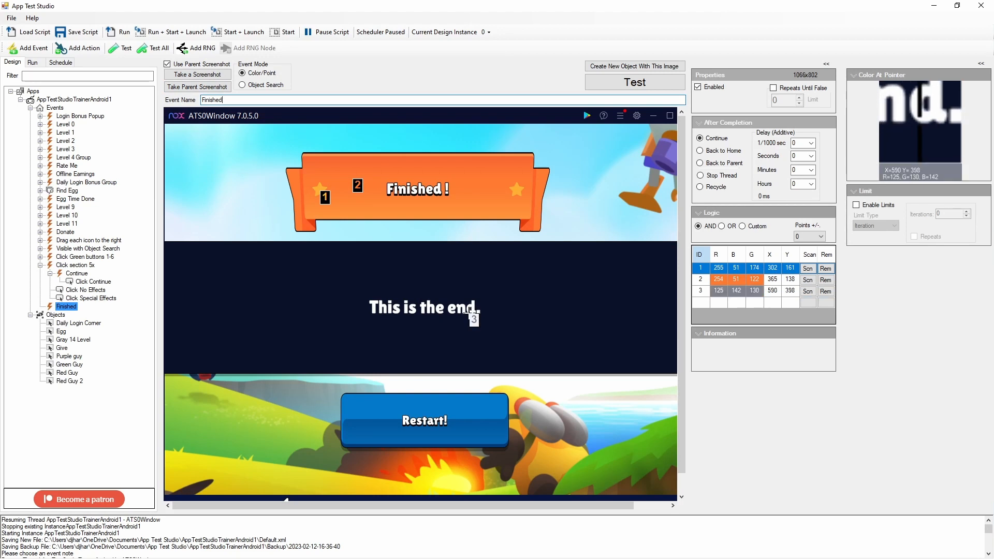
click(478, 305)
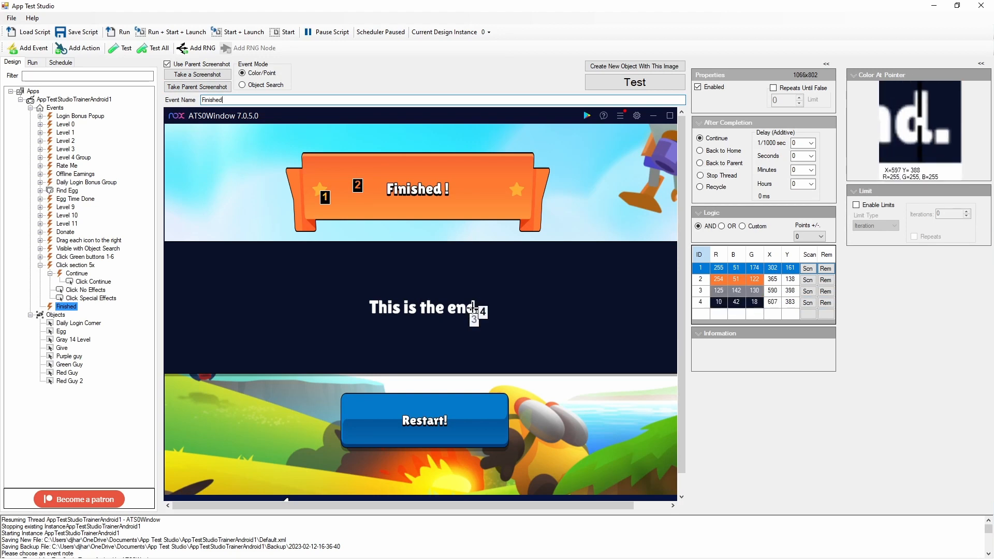
click(472, 307)
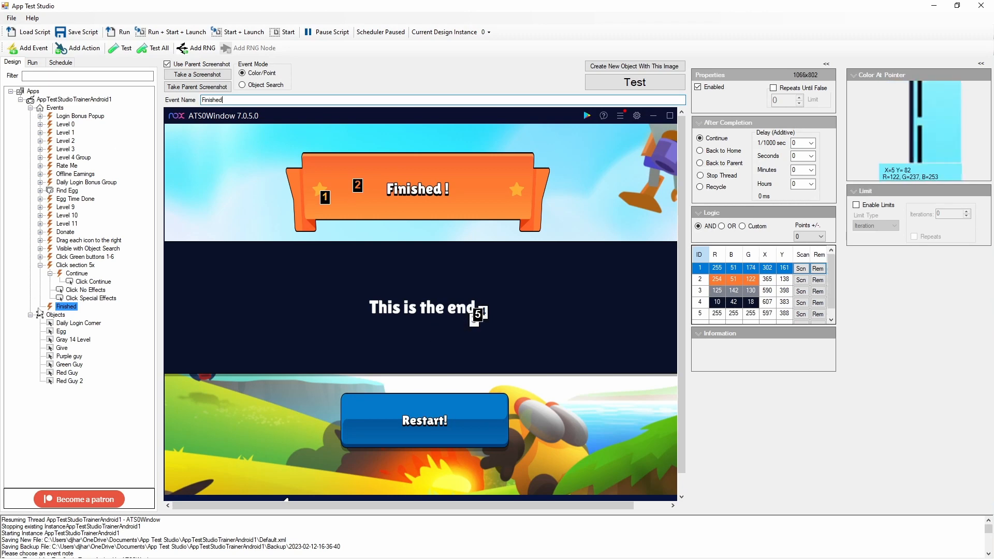
- Add a click action to the Finished event covering the Restart! button, about 258 by 61 pixels, and run the script
right_click(67, 306)
click(106, 326)
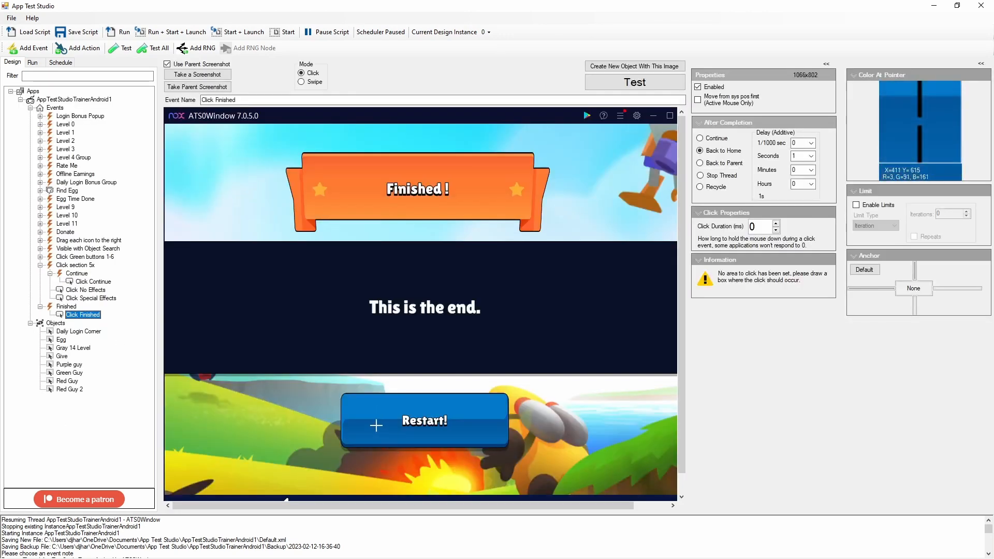
drag(357, 402, 490, 433)
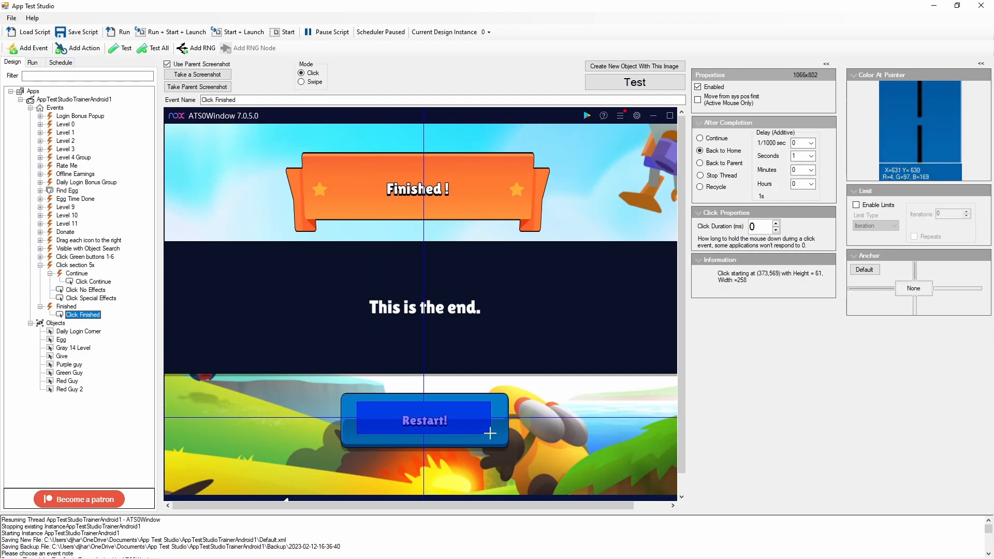
click(120, 33)
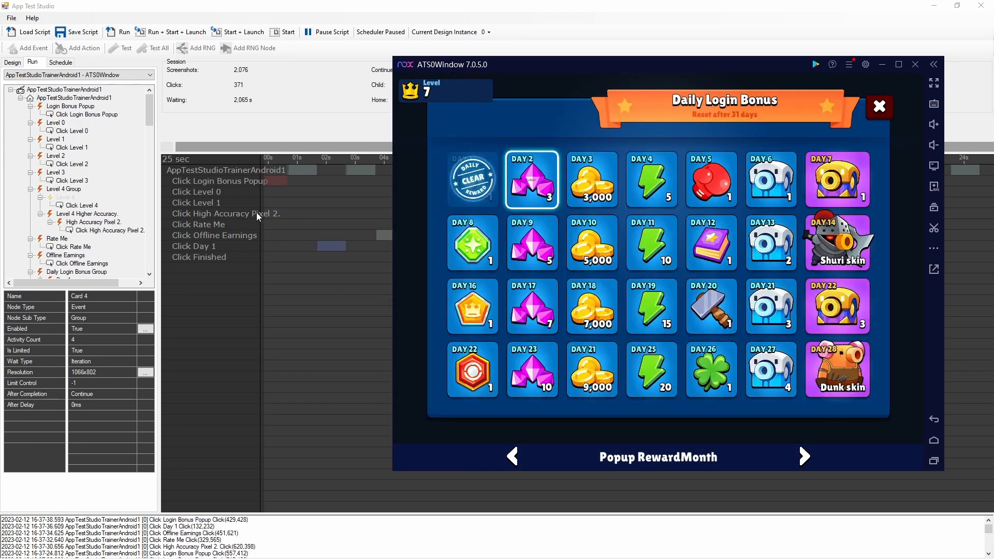
- Set the current design instance to 1, test the Login Bonus Popup event against it and check the log
click(714, 9)
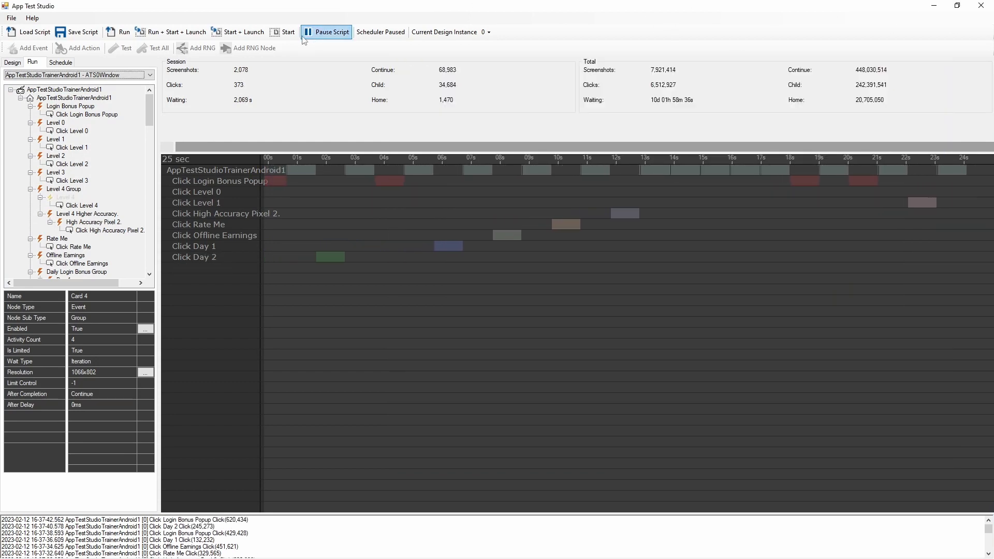
click(486, 32)
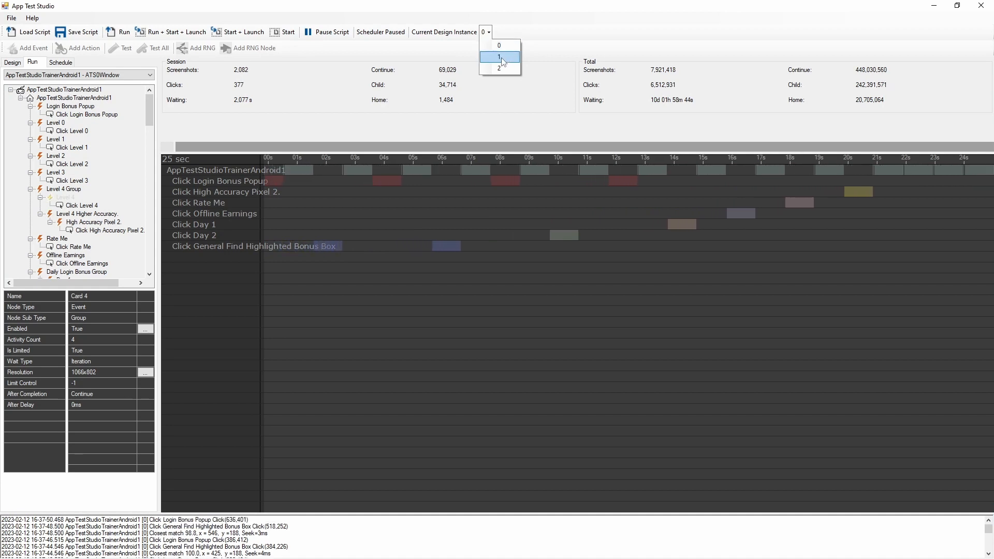
click(500, 58)
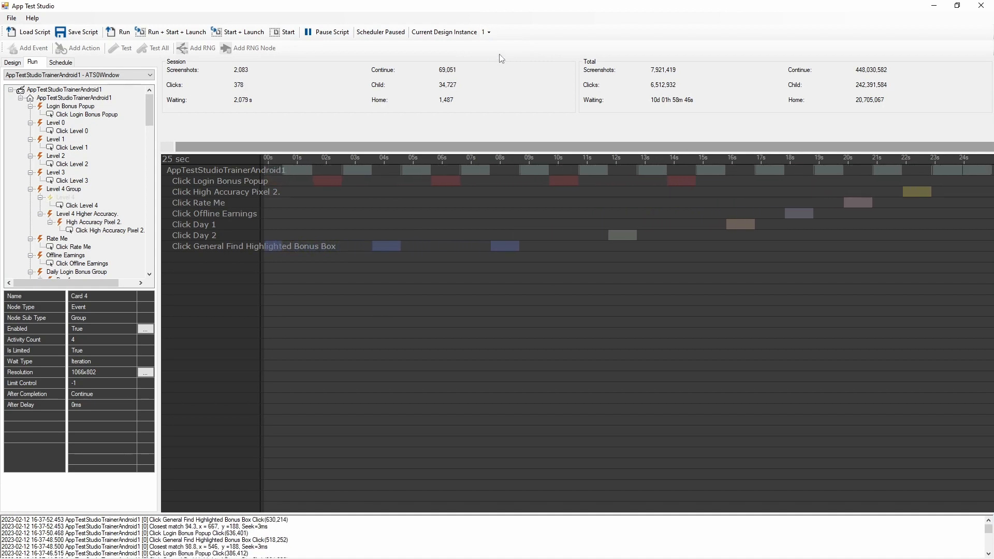
click(13, 63)
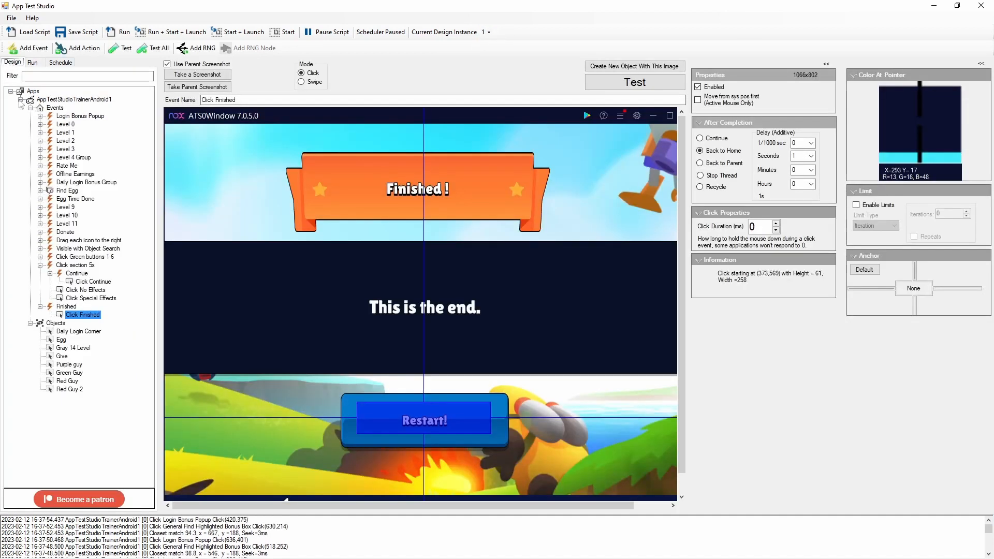
click(64, 117)
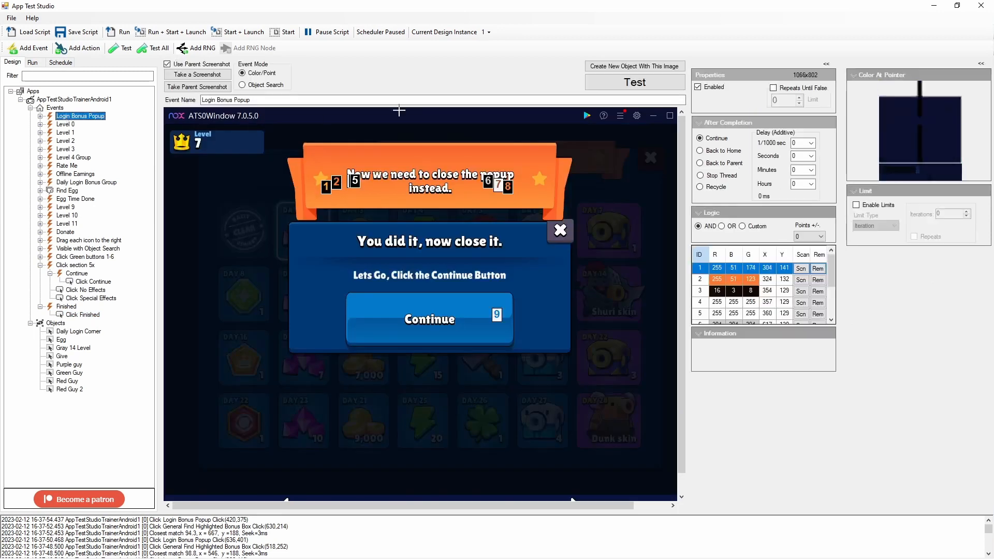
click(644, 83)
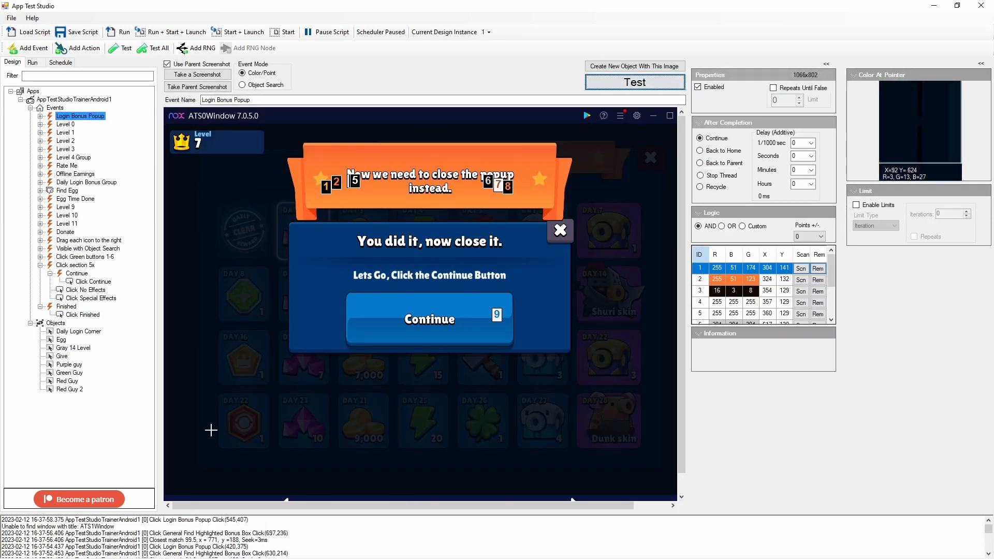
mouse_move(126, 527)
mouse_down()
mouse_move(199, 511)
mouse_move(294, 431)
mouse_up()
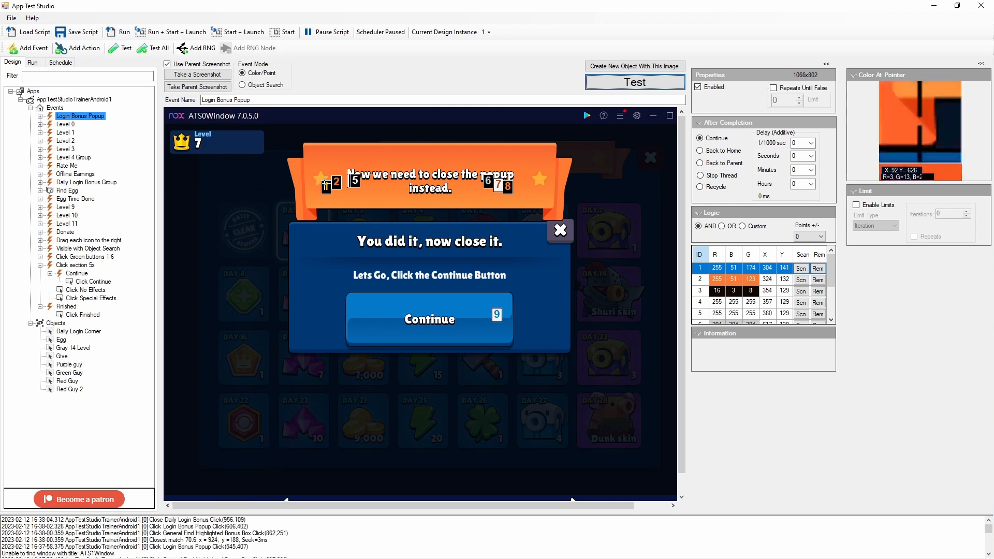
- Set the current design instance to 0, run a single test of the Login Bonus Popup event and close its results
click(488, 32)
click(498, 46)
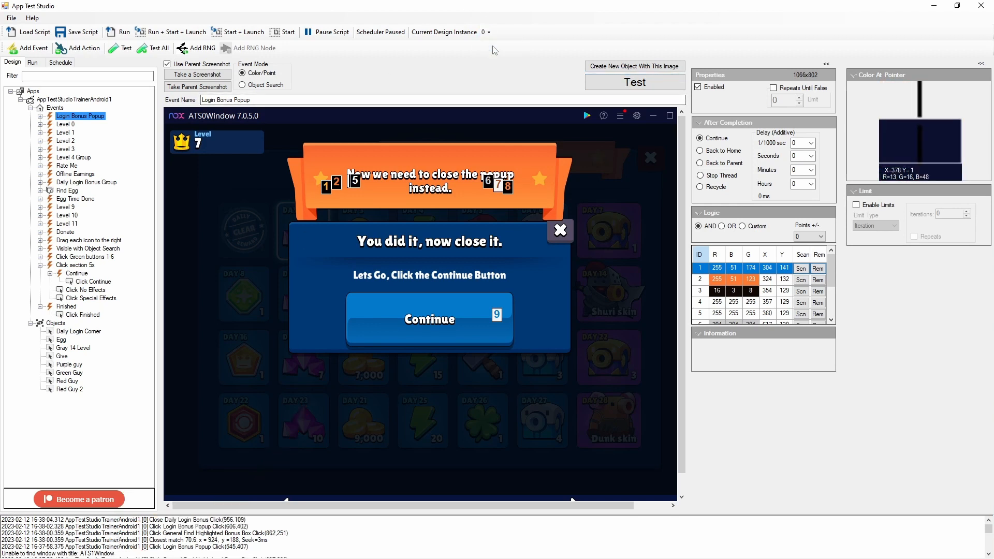
click(635, 83)
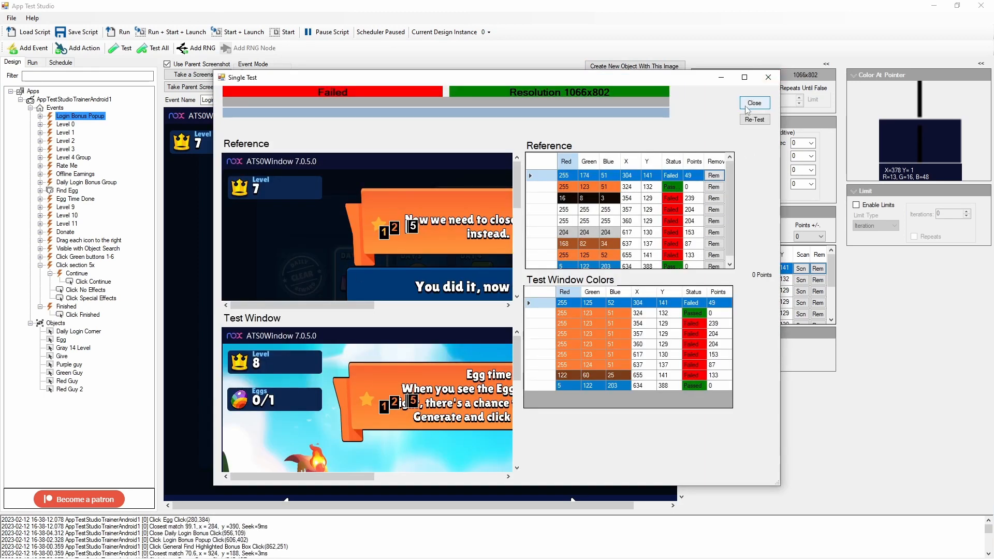
click(754, 103)
- Set the current design instance back to 1 and test the Login Bonus Popup event again
click(488, 32)
click(492, 60)
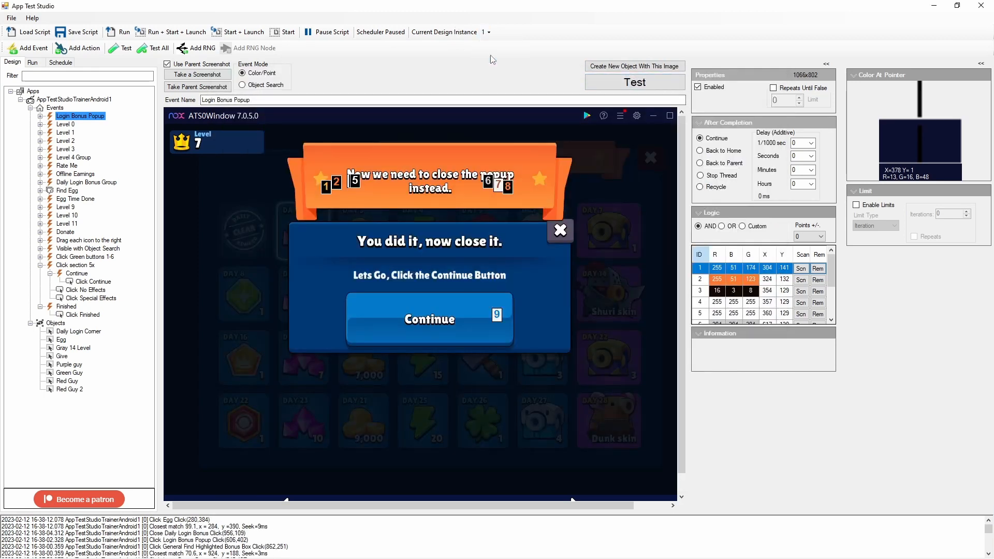
click(624, 89)
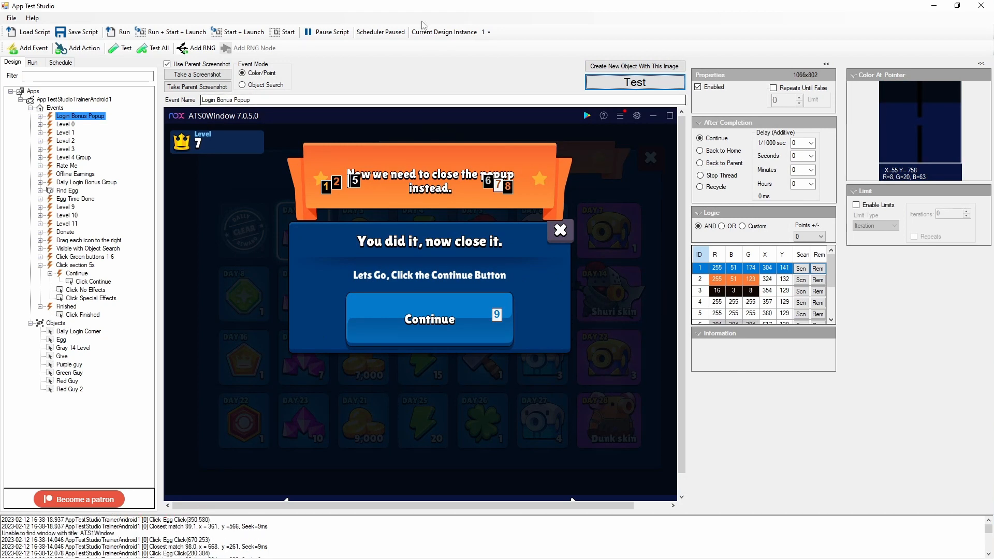
- Launch the emulator for instance 1, move the ATS0Window emulator aside and show the script's run view
click(247, 34)
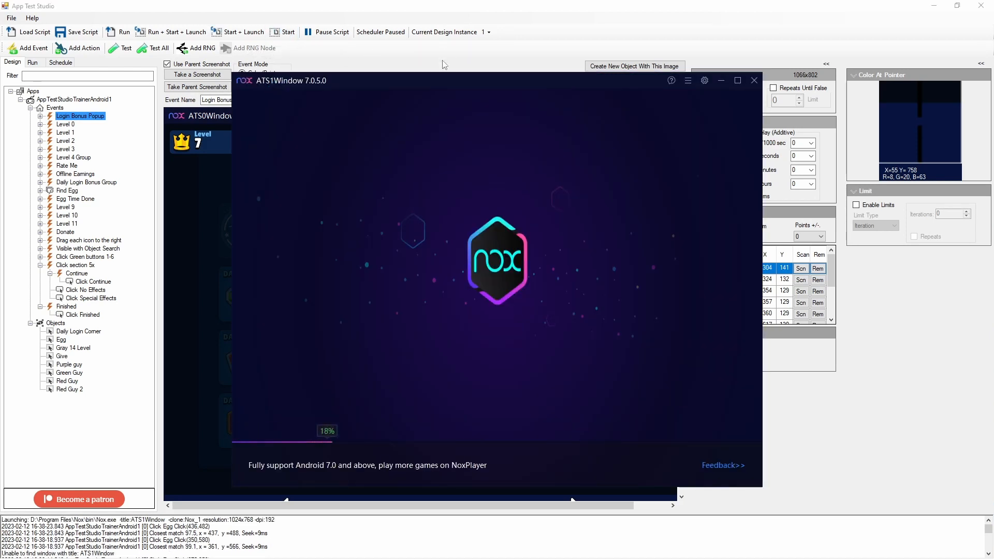
key(alt+Tab)
key(alt+Tab)
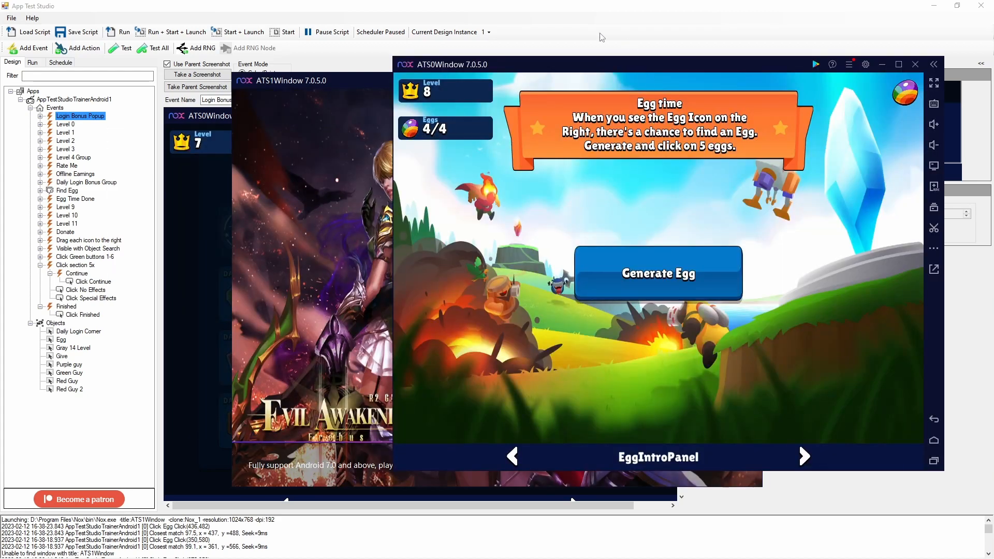
drag(539, 62, 625, 117)
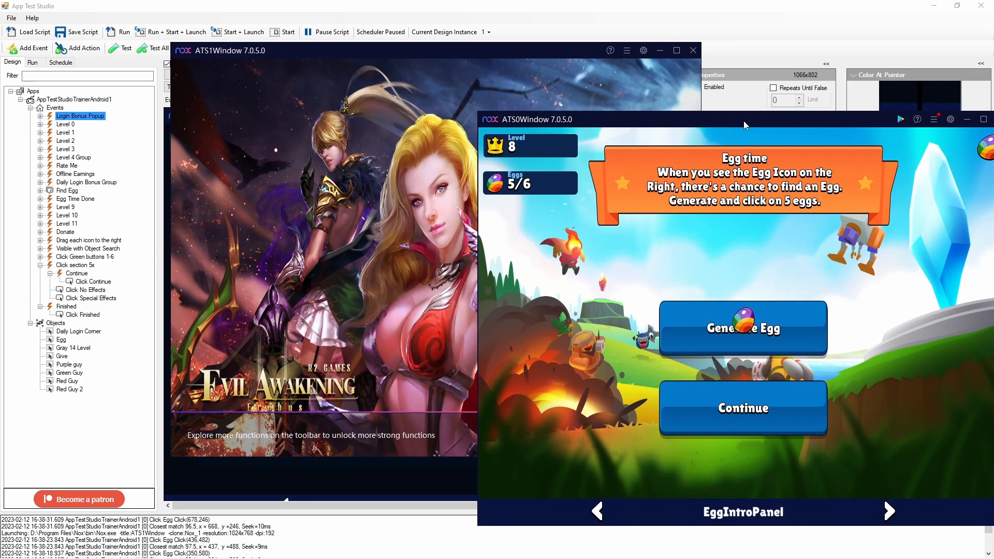
click(746, 17)
click(34, 62)
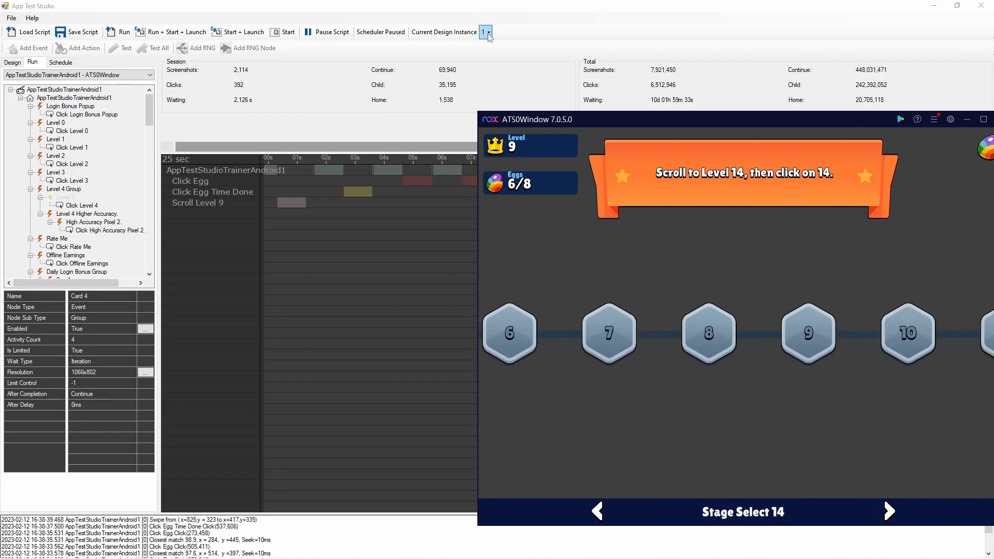
- Install the App Test Studio Trainer APK from its folder in the ATS1Window emulator and dismiss the mascot advert
key(alt+Tab)
key(alt+Tab)
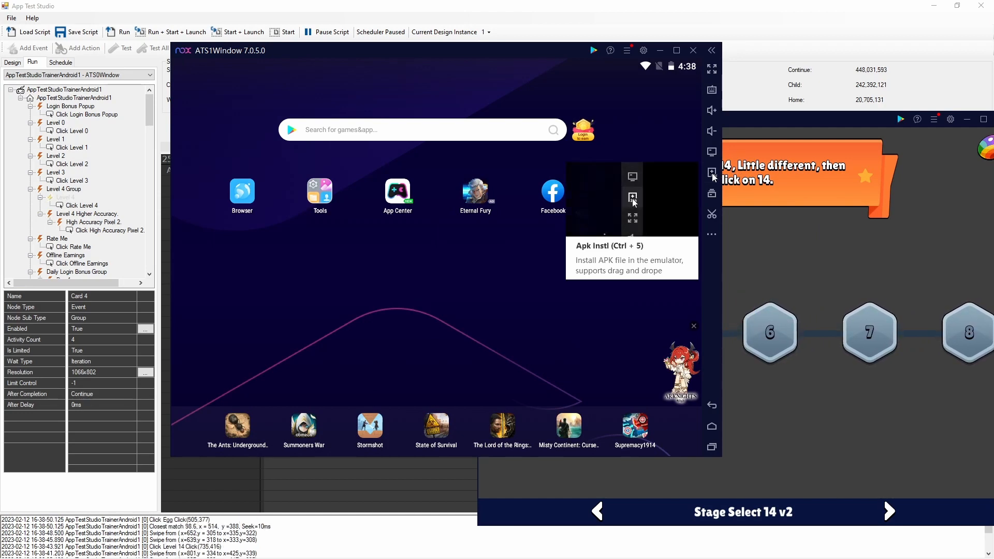
click(712, 174)
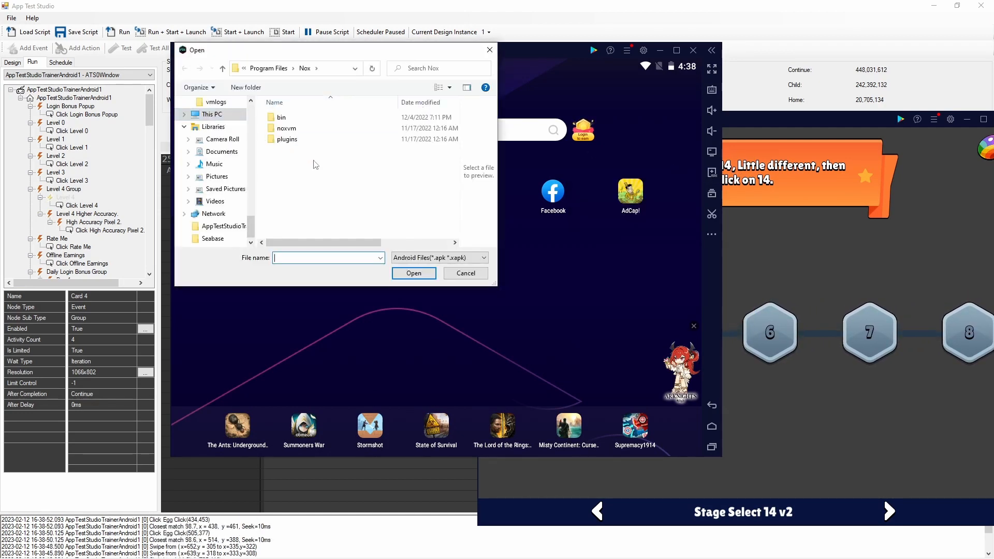
click(223, 227)
double_click(300, 118)
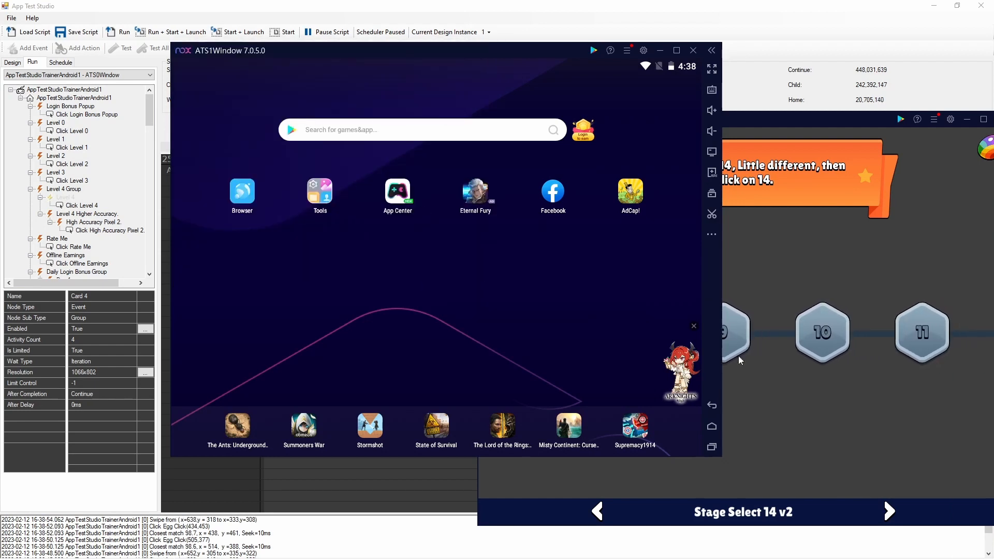
click(694, 326)
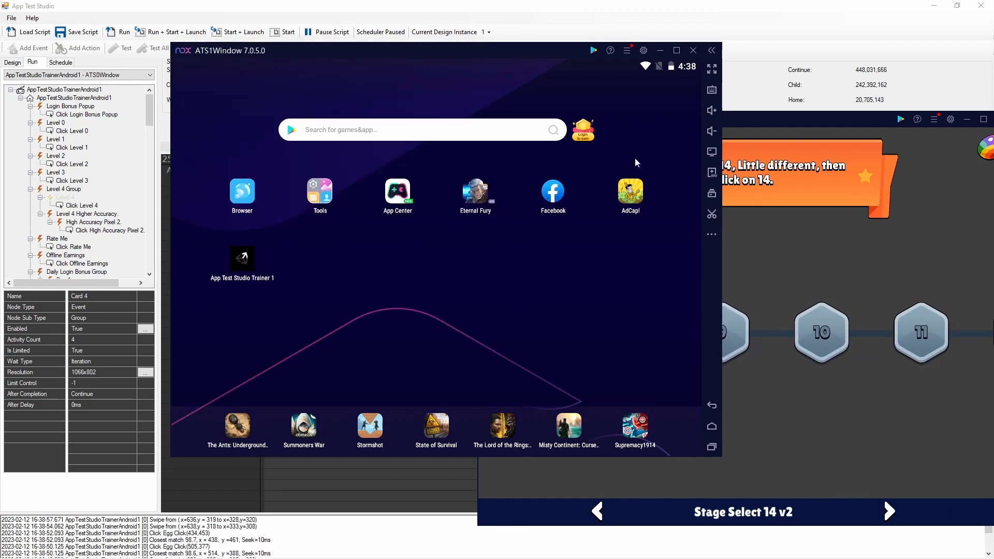
- Set the current design instance to 2 and start its emulator
click(487, 32)
click(487, 33)
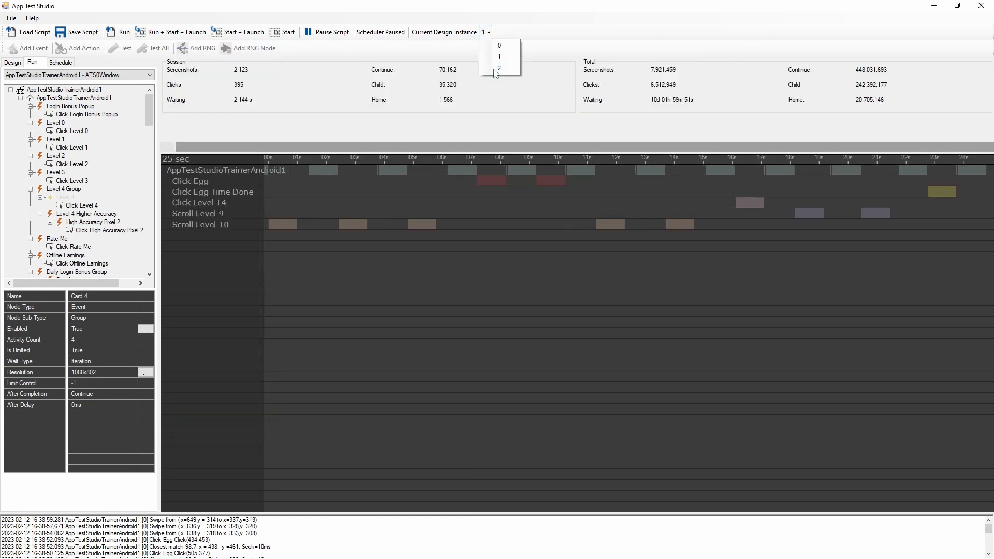
click(499, 68)
click(280, 33)
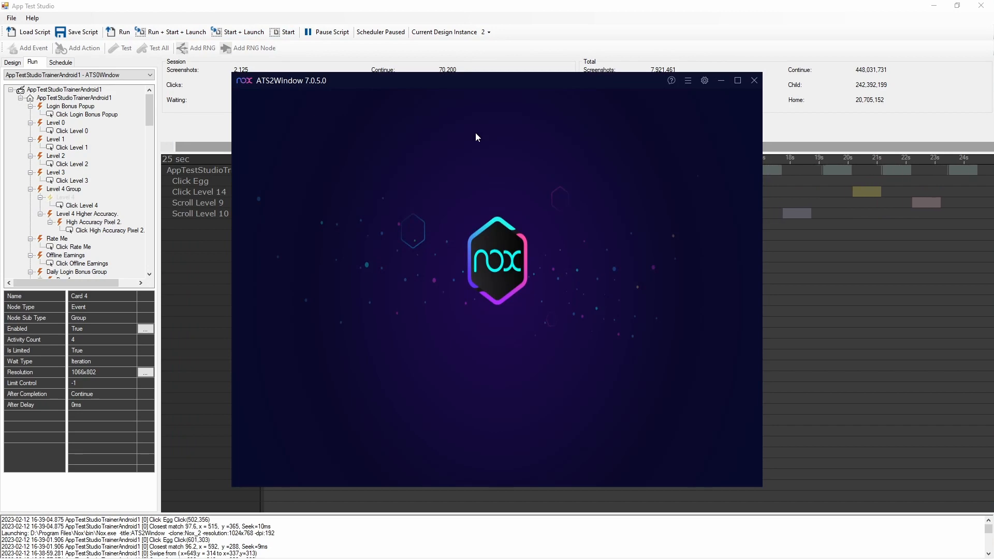
- Bring the ATS1Window emulator forward and move it lower on the desktop, clear of the script's toolbar
key(alt+Tab)
key(alt+Tab)
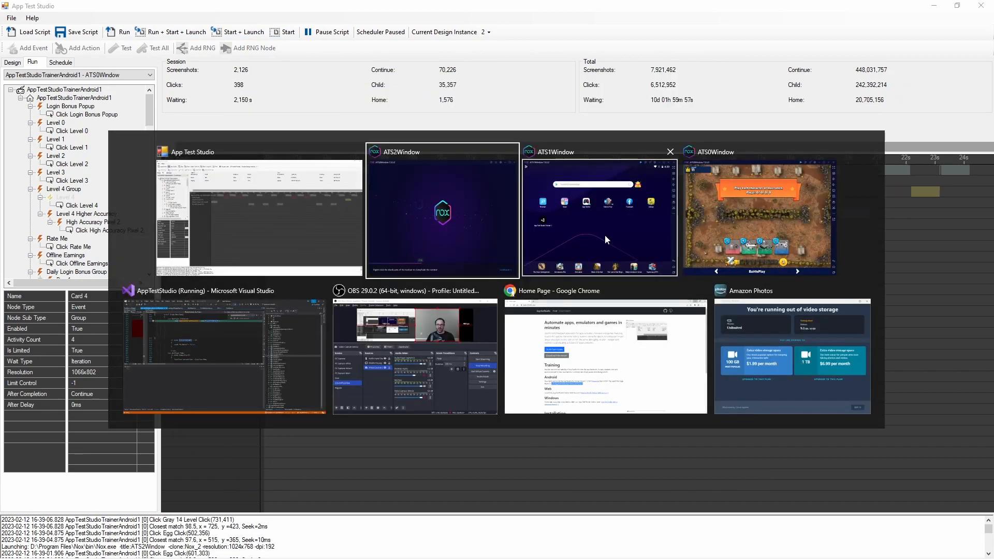
click(605, 235)
key(alt+Tab)
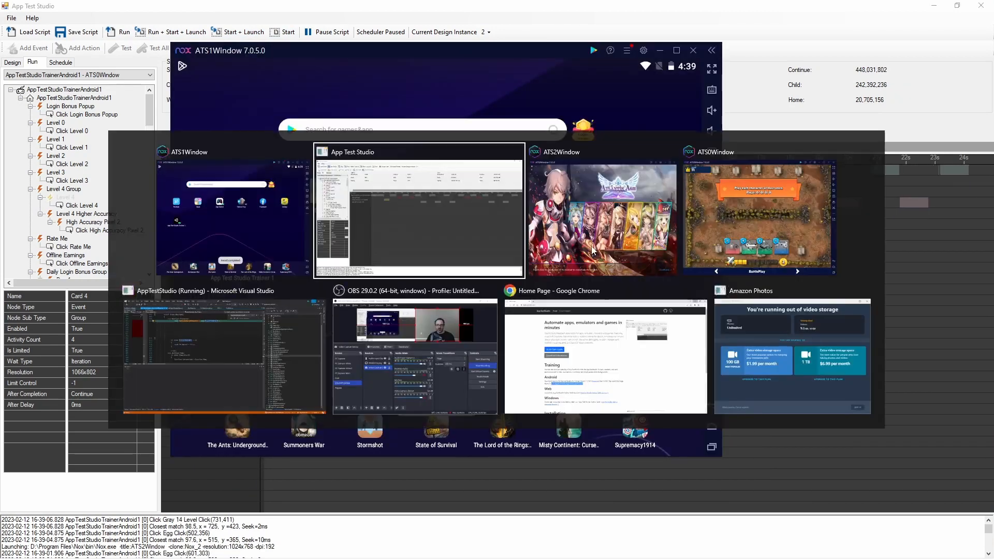
key(alt+Tab)
key(alt+Tab)
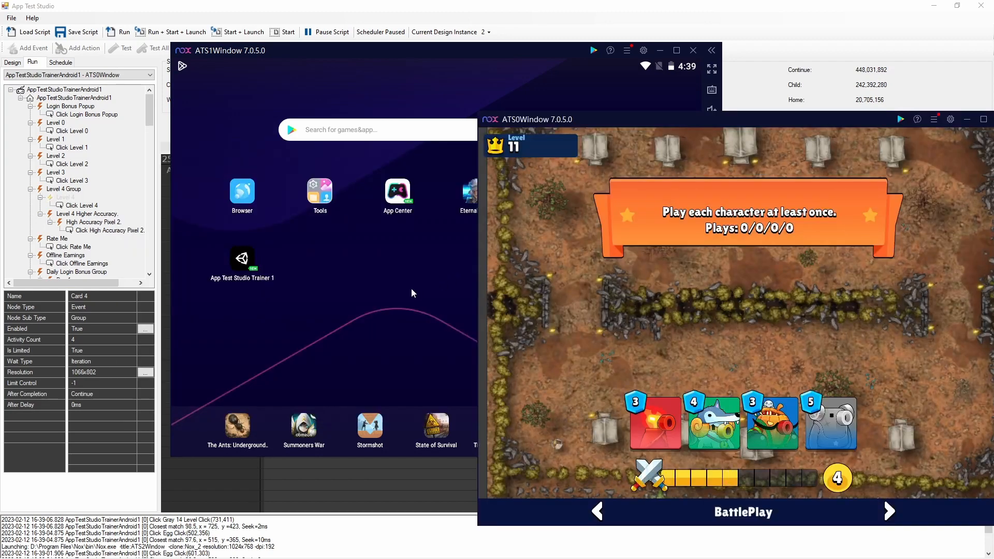
click(396, 292)
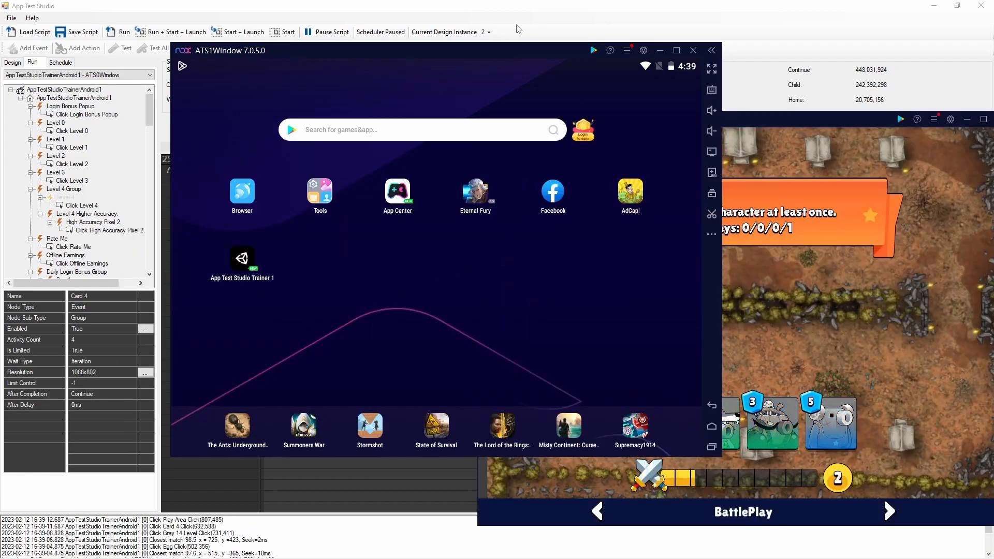
drag(493, 52, 503, 91)
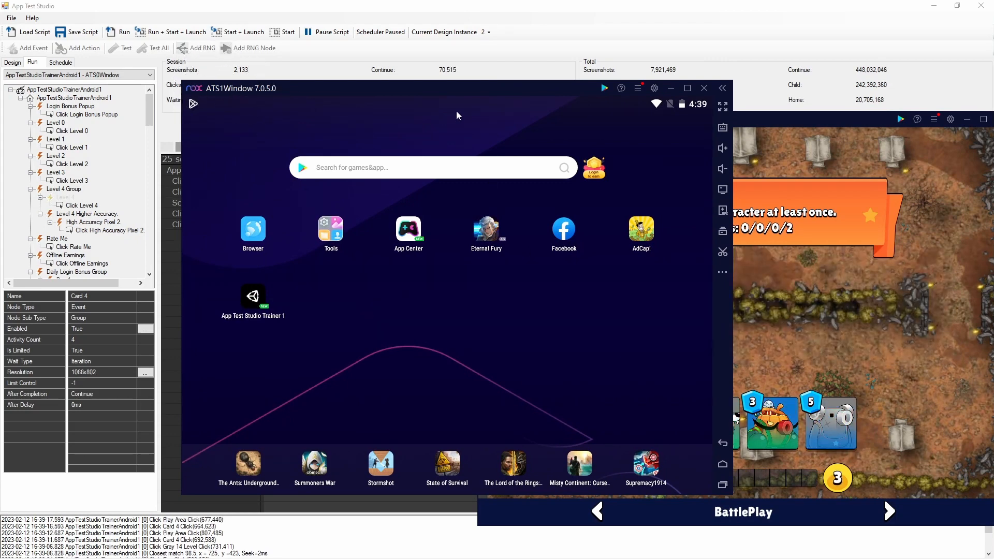
drag(482, 89, 444, 162)
click(589, 125)
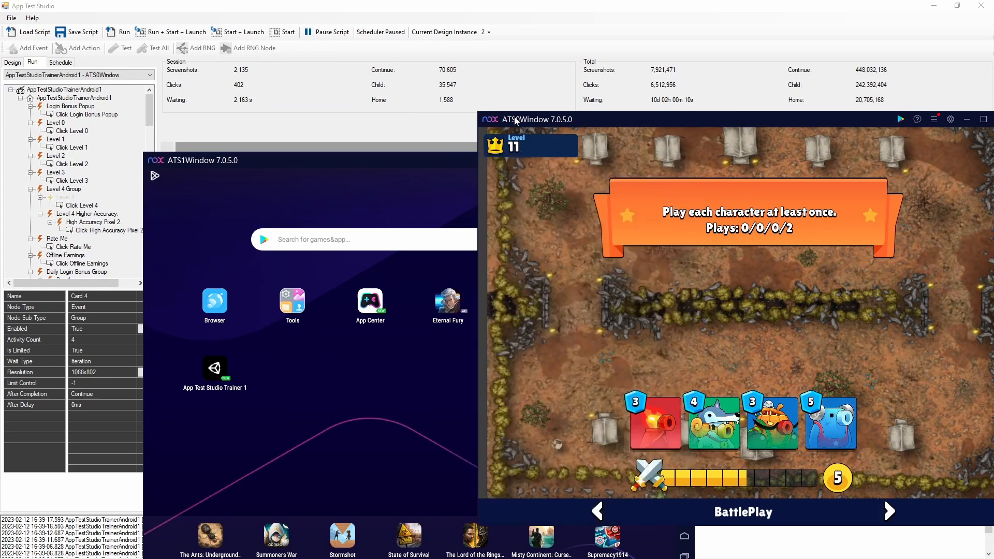
click(336, 114)
- Install ATSTrainer1.apk from the AppTestStudioTrainer folder in the ATS2Window emulator
key(alt+Tab)
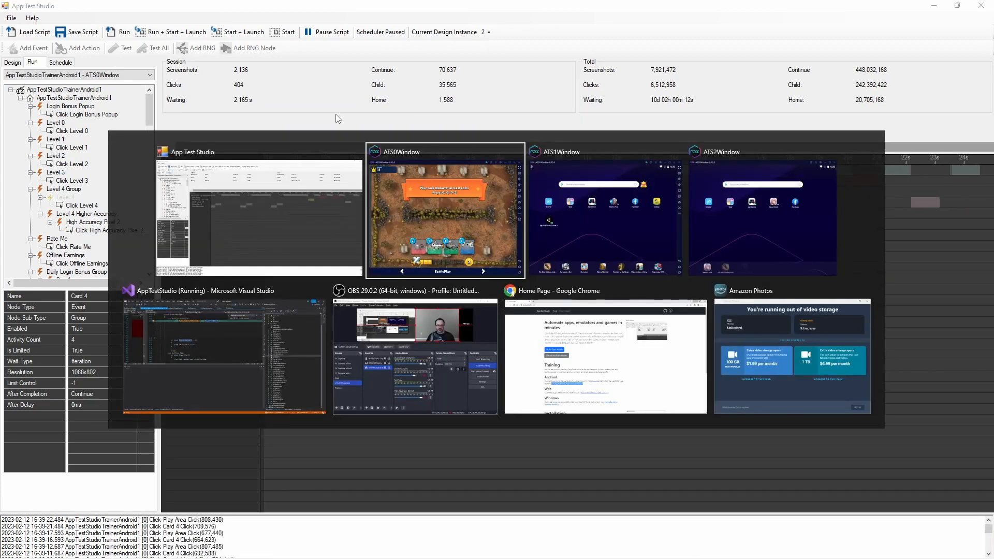
key(alt+Tab)
key(alt+Tab)
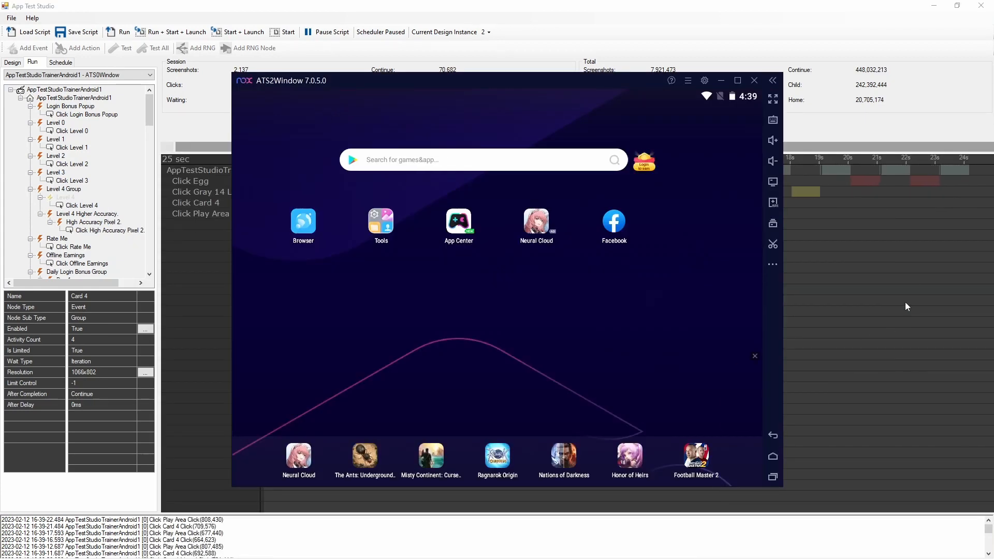
click(773, 202)
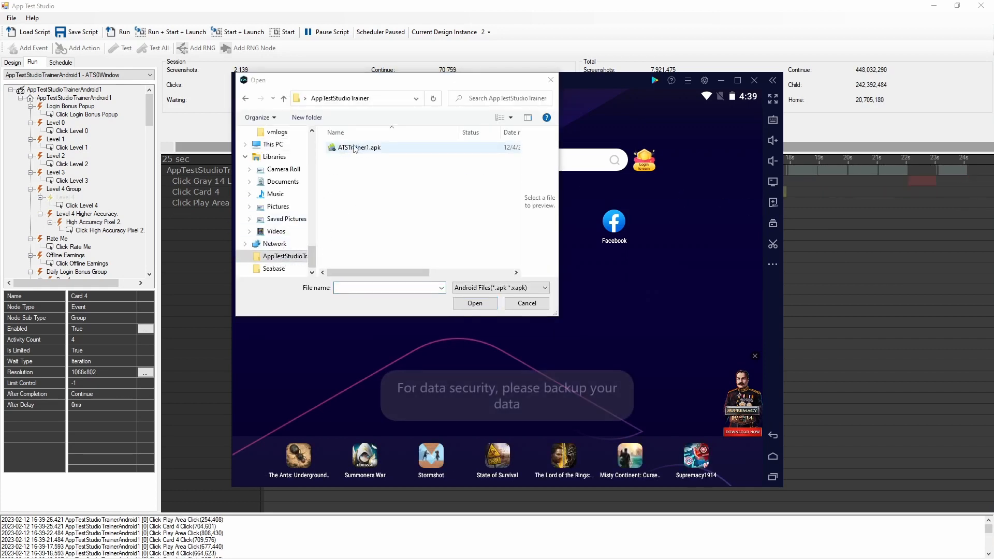
double_click(356, 148)
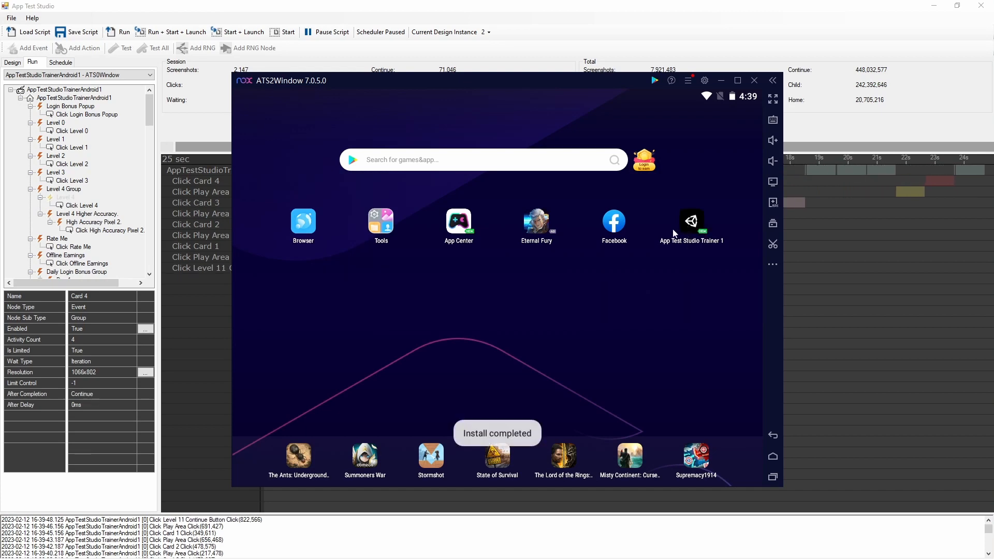
- Spread the three emulator windows across the desktop, with ATS2Window in the upper left, ATS1Window beneath it and ATS0Window beside them
drag(505, 80, 295, 39)
key(alt+Tab)
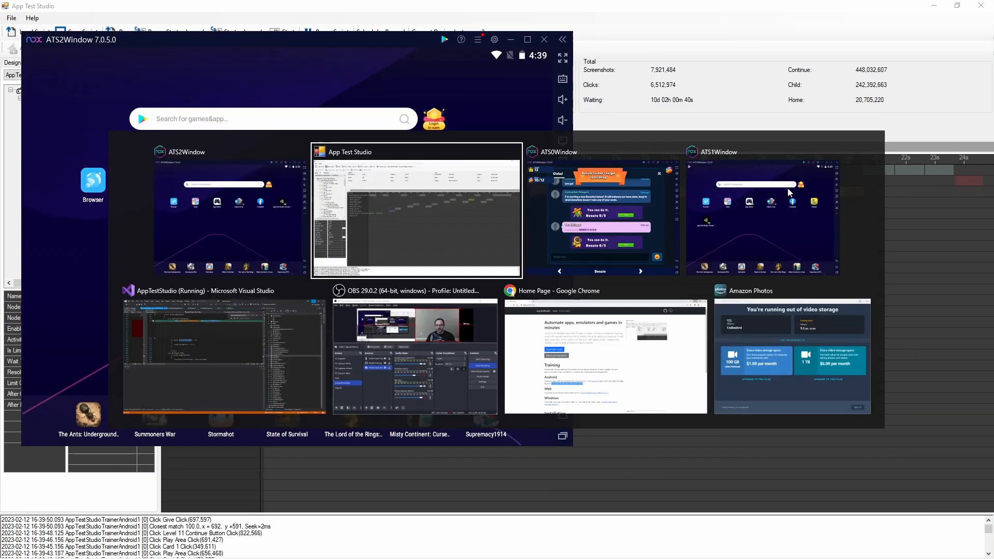
key(alt+Tab)
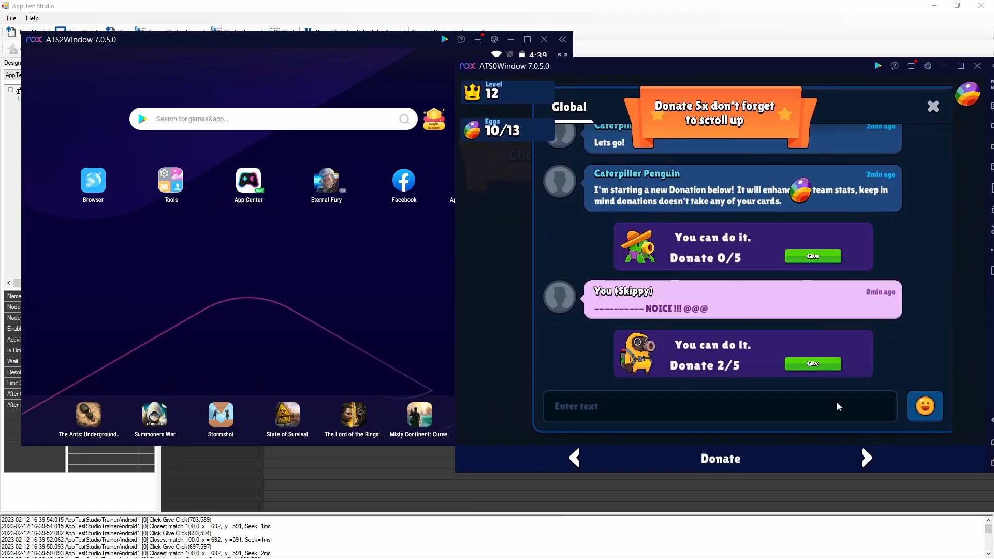
key(alt+Tab)
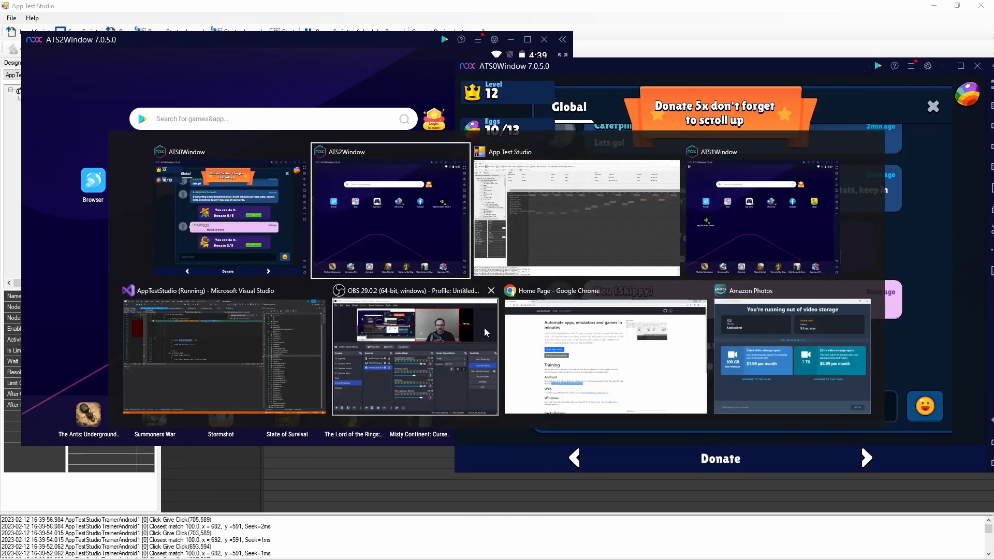
key(alt+Tab)
key(alt+Tab)
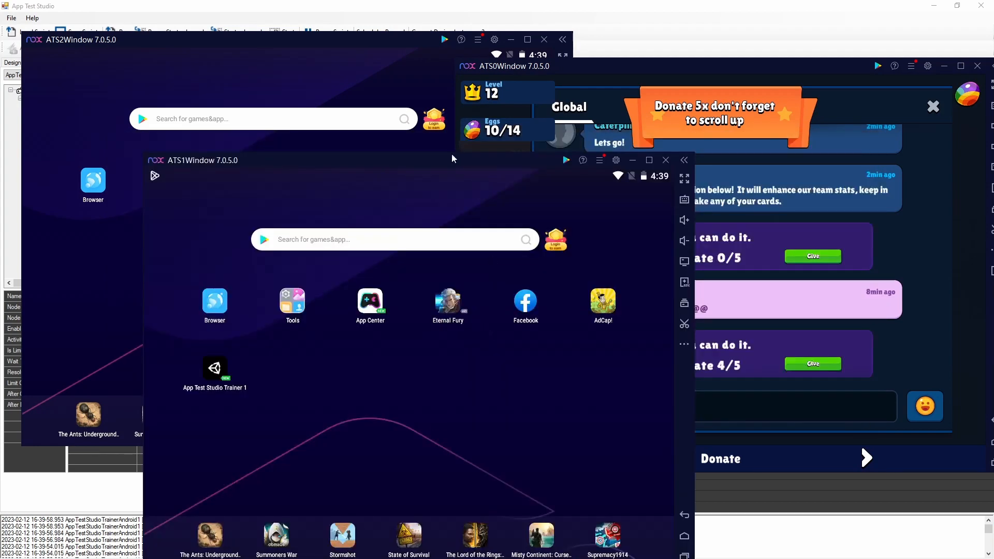
drag(408, 140, 403, 138)
drag(297, 39, 308, 16)
click(657, 76)
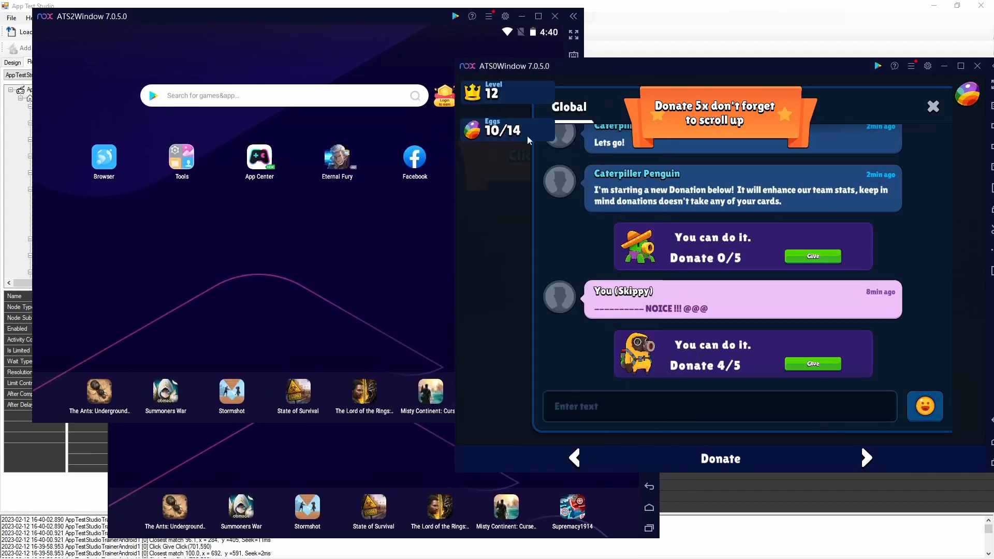
- Run the script and launch the trainer app on design instance 2, and do the same on design instance 1
click(641, 17)
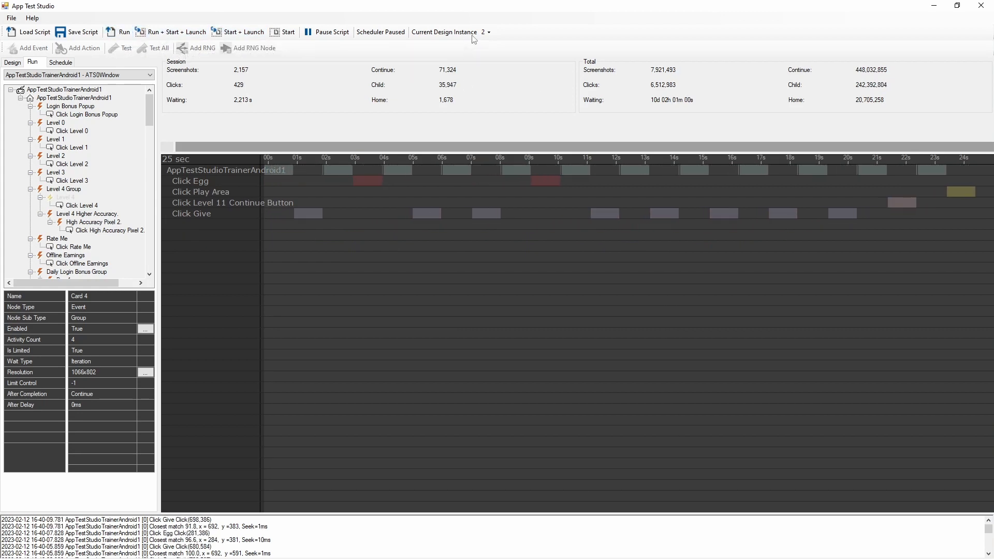
click(125, 33)
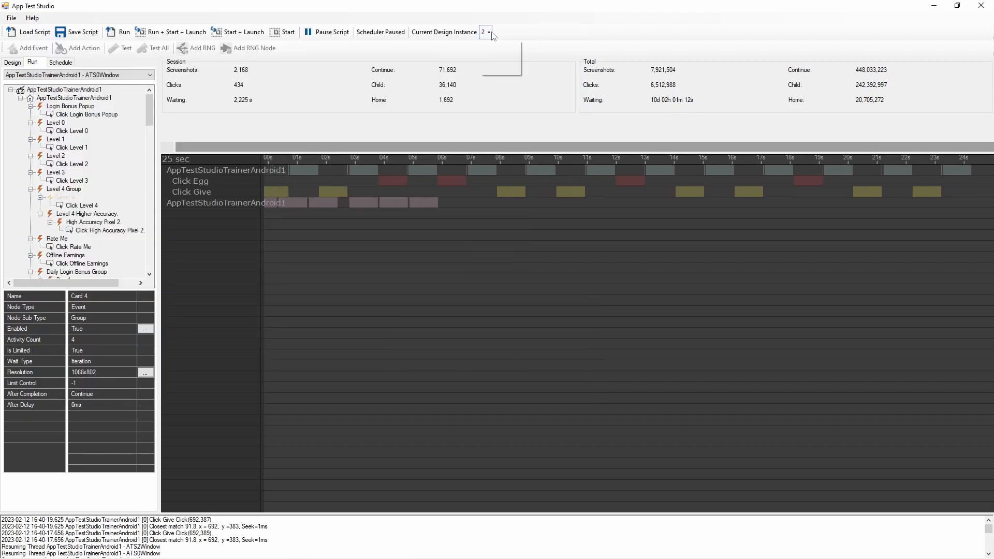
click(488, 58)
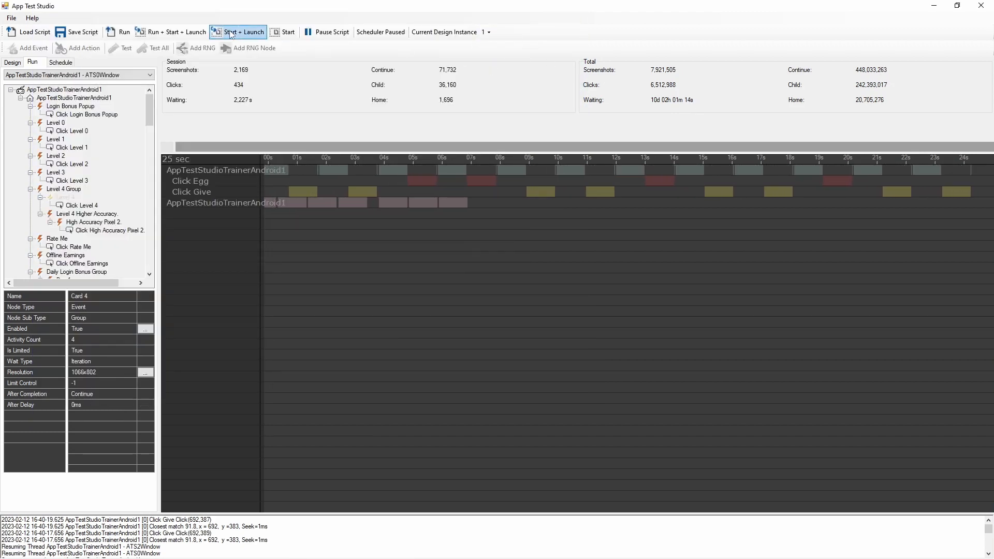
click(167, 34)
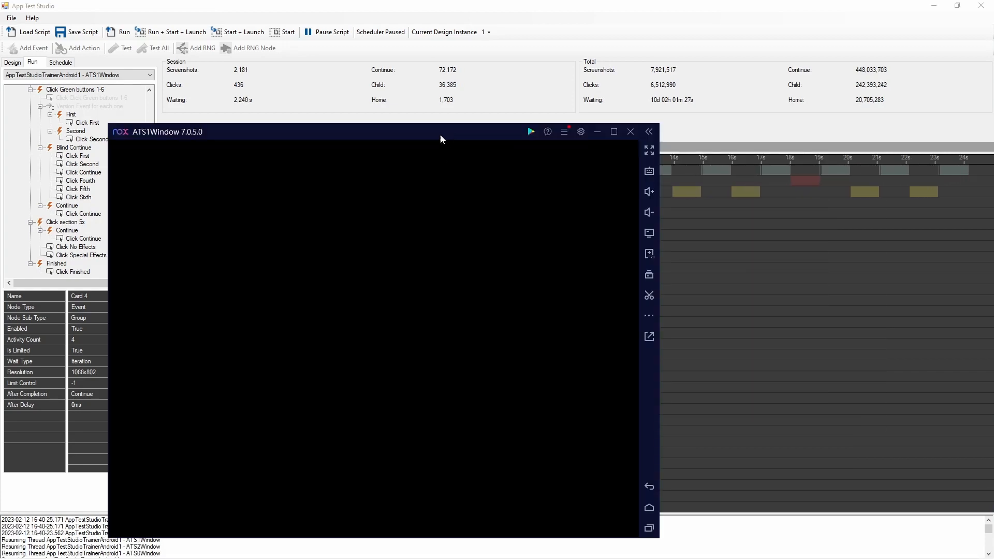
- Move the ATS1Window emulator to the upper right of the desktop and place ATS2Window slightly below it
drag(440, 138, 773, 15)
key(alt+Tab)
key(alt+Tab)
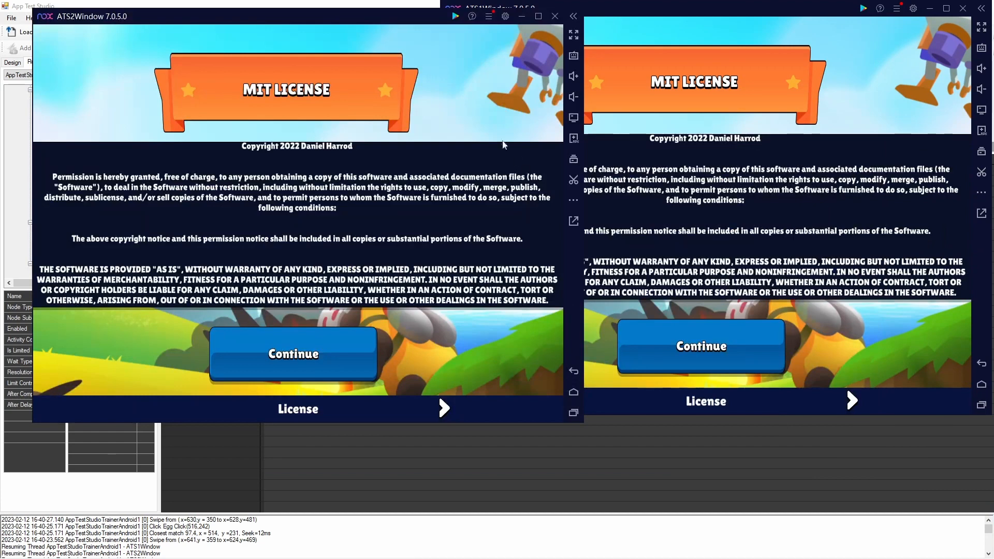
drag(381, 21, 788, 119)
key(alt+Tab)
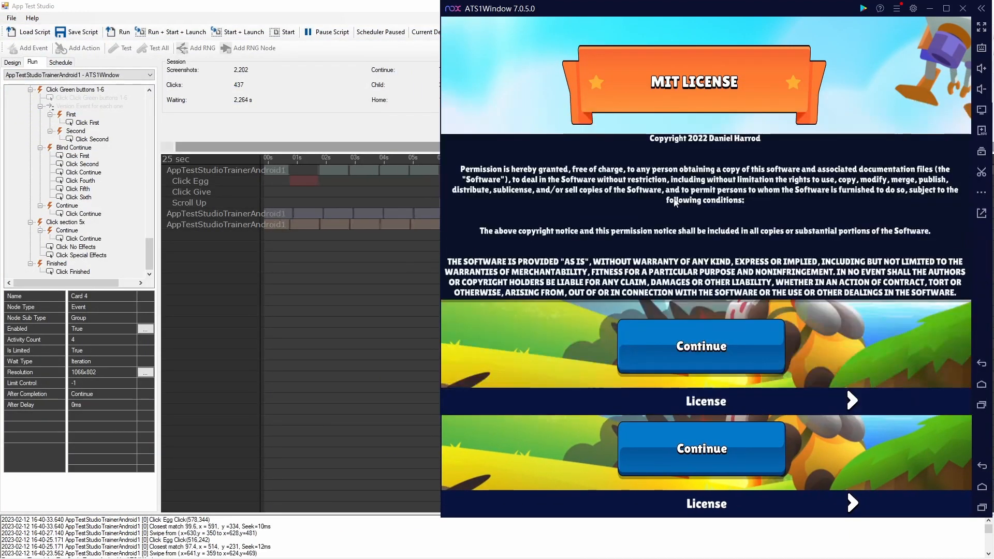
- Move the ATS0Window emulator lower on the desktop and bring ATS1Window and ATS2Window in front of it
key(alt+Tab)
key(alt+Tab)
key(alt+Tab)
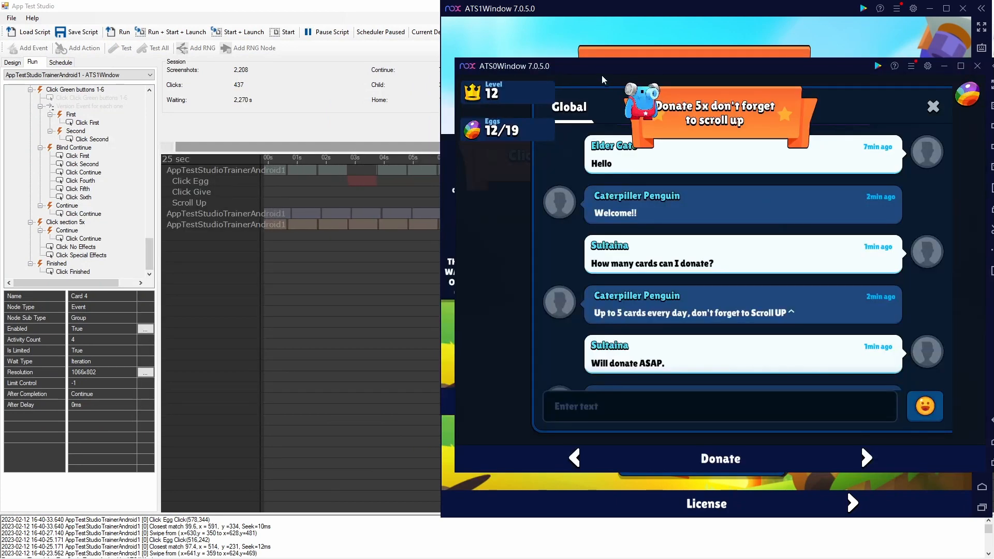
drag(602, 78, 585, 256)
key(alt+Tab)
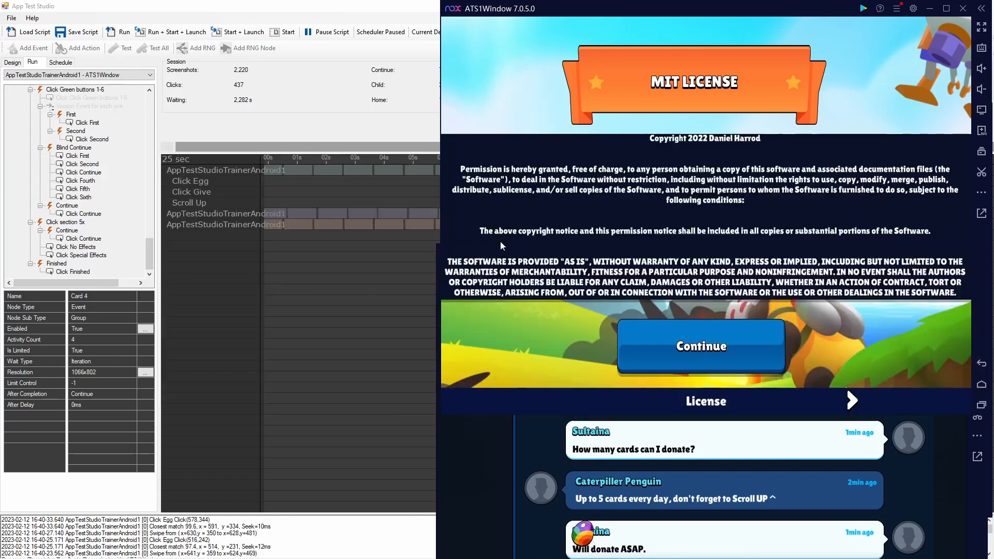
key(alt+Tab)
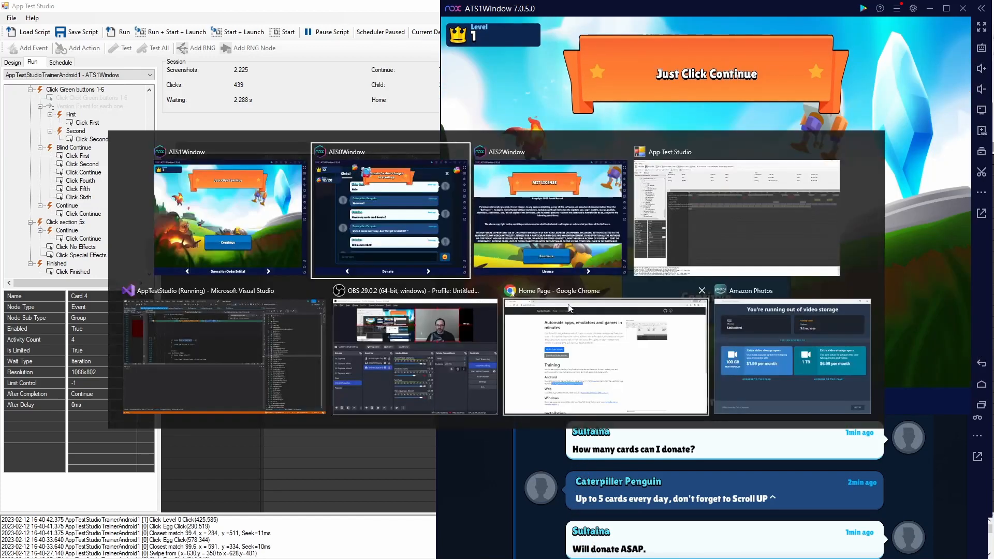
key(alt+Tab)
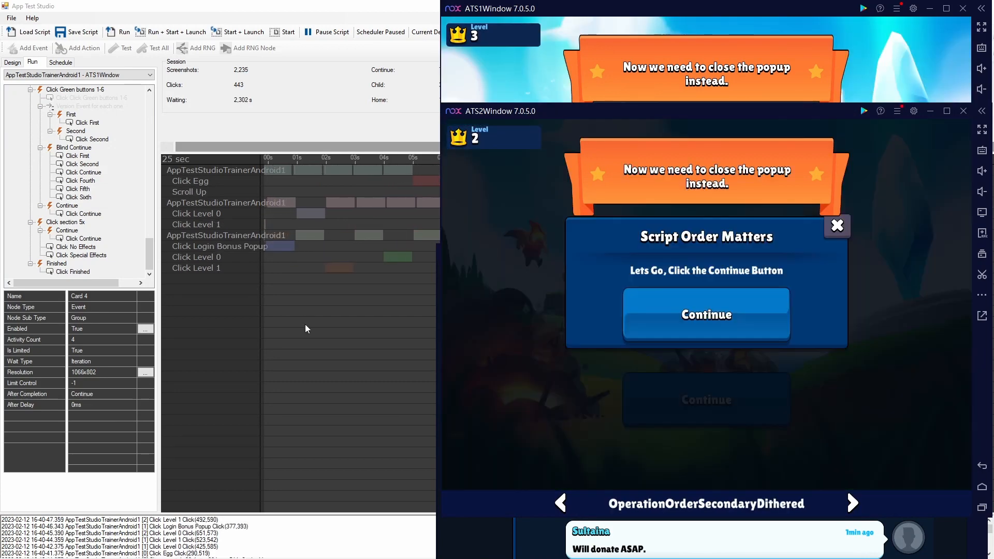
- Return to App Test Studio and extend the run timeline's range to 58 seconds
click(306, 324)
key(alt+Tab)
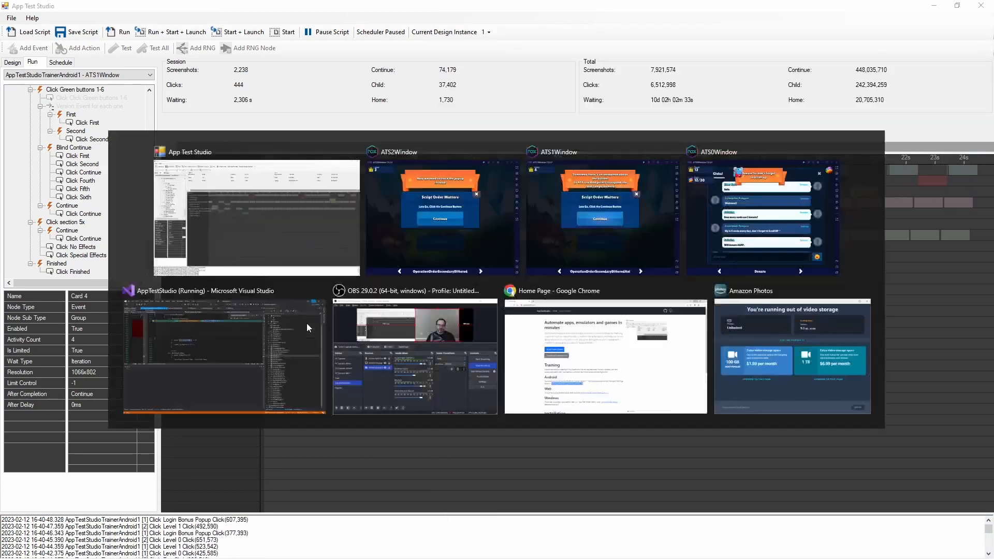
click(175, 145)
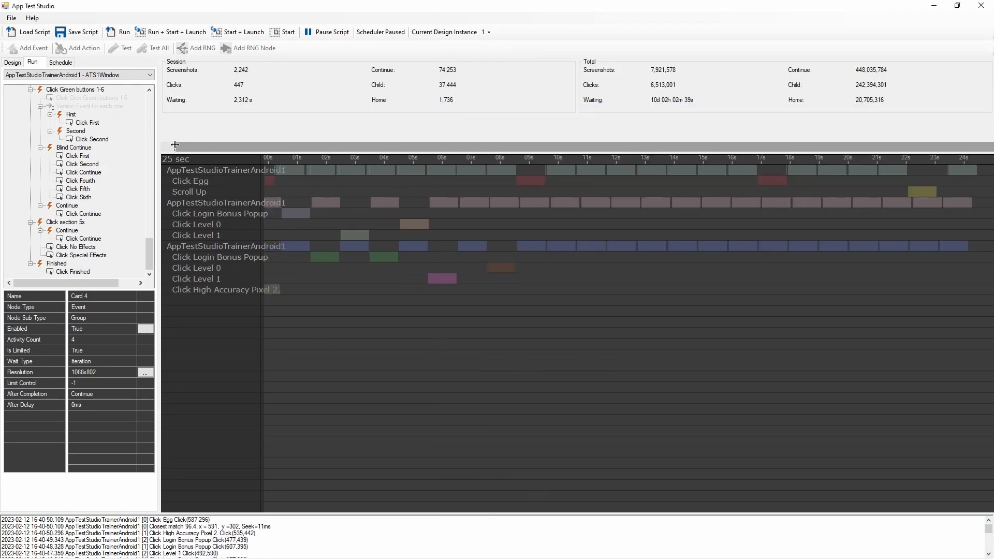
drag(175, 145, 192, 150)
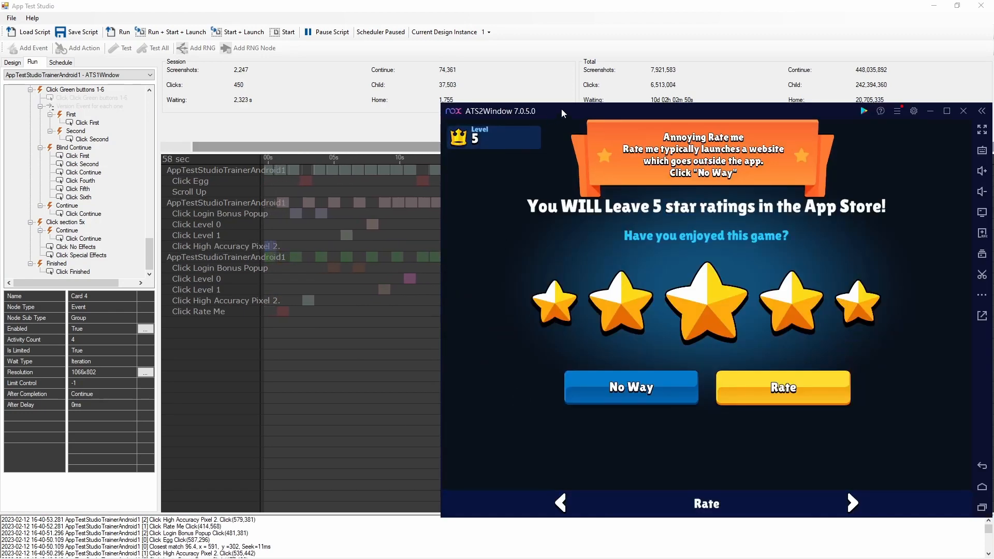
- Move the ATS2Window emulator to the lower left of the desktop and bring ATS1Window back into view
drag(561, 110, 231, 385)
drag(345, 435, 286, 325)
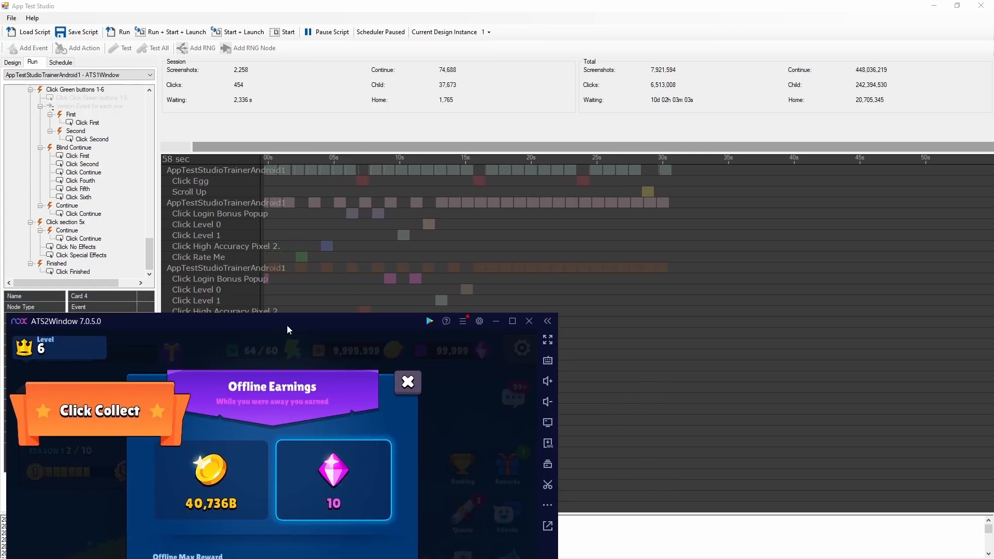
key(alt+Tab)
key(alt+Tab)
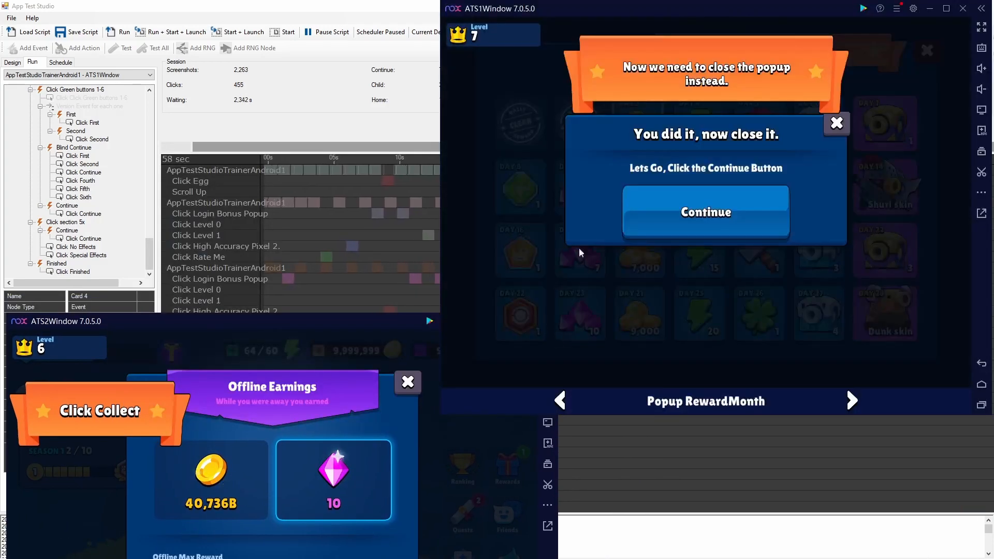
- Bring the ATS0Window emulator forward and place it in the lower right of the desktop, beneath ATS1Window's banner
key(alt+Tab)
key(alt+Tab)
key(alt+Tab)
key(alt+Tab)
key(alt+shift+Tab)
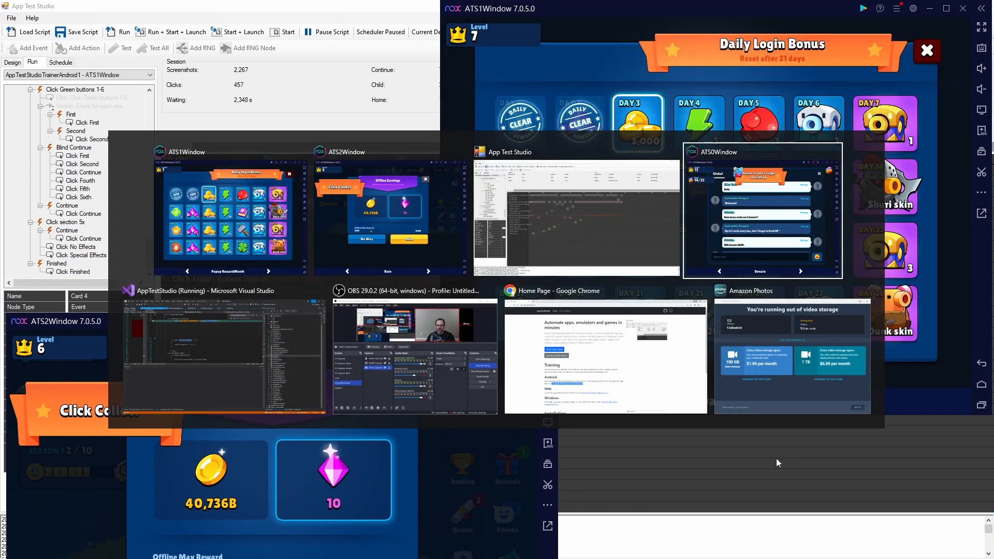
drag(602, 256, 728, 550)
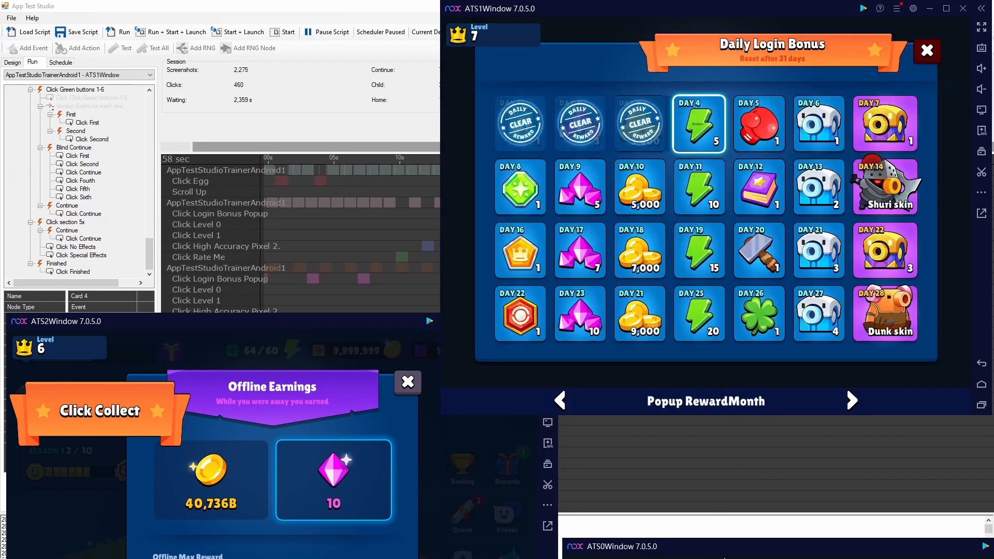
drag(825, 555, 722, 257)
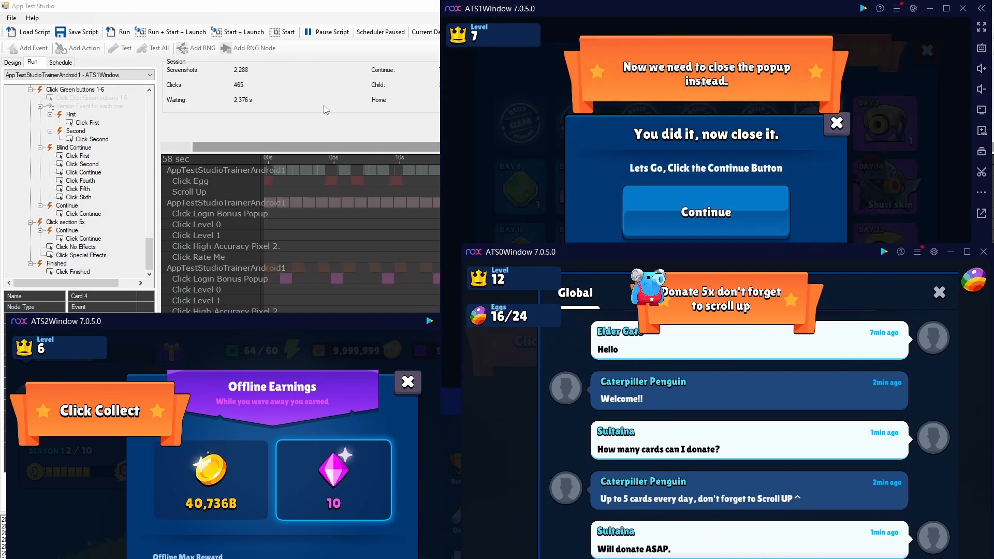
- Check the run timeline in App Test Studio, and bring the ATS1Window and ATS0Window emulators back in front of it
click(325, 109)
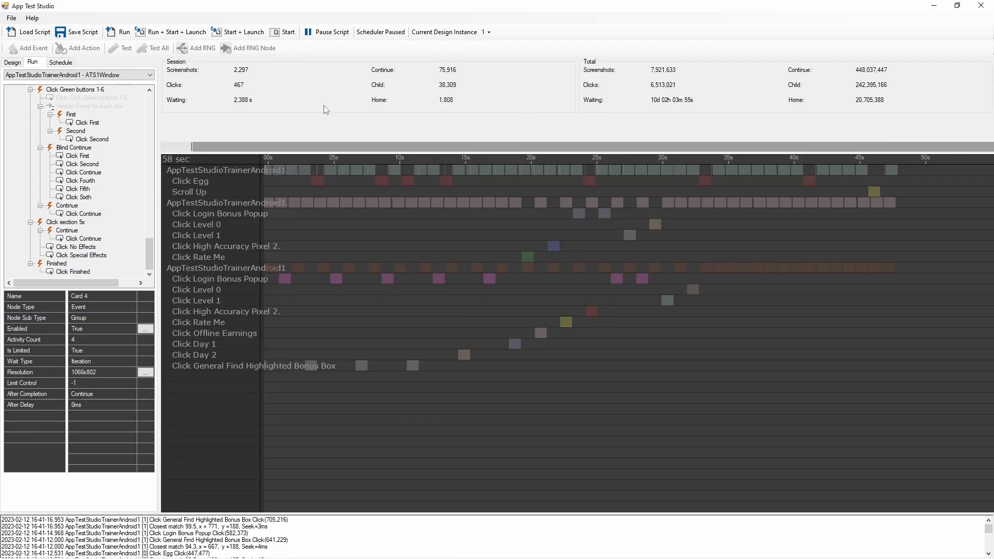
key(alt+Tab)
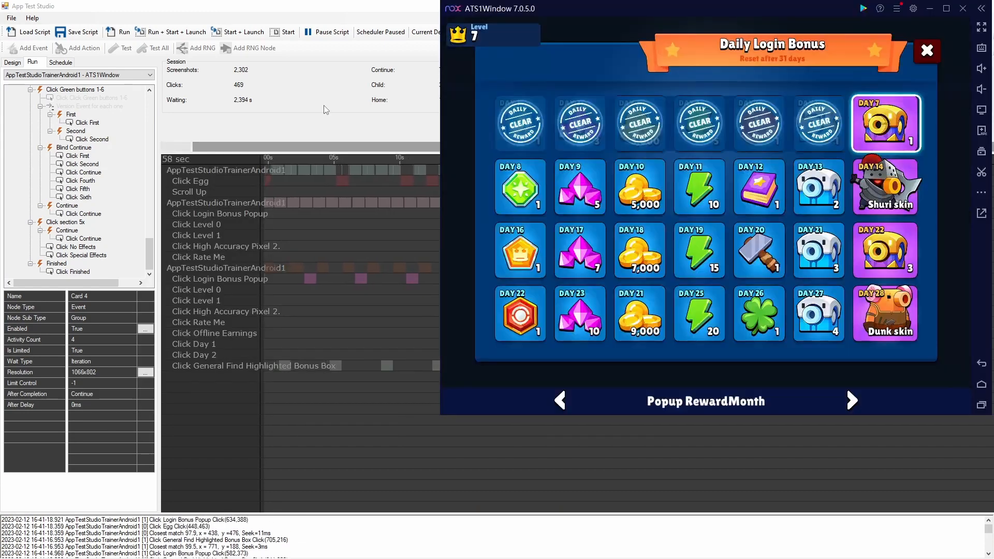
key(alt+Tab)
key(alt+Tab)
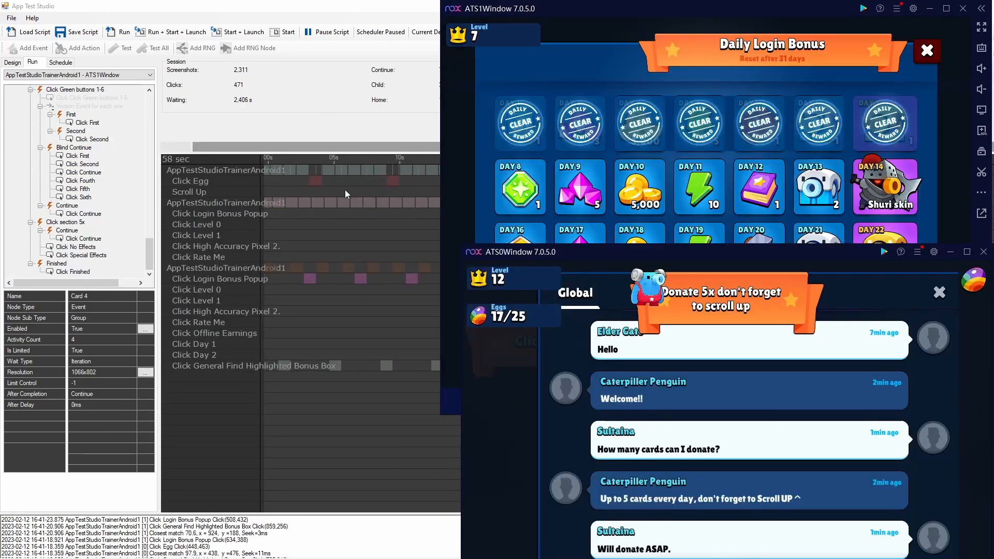
drag(718, 412, 725, 437)
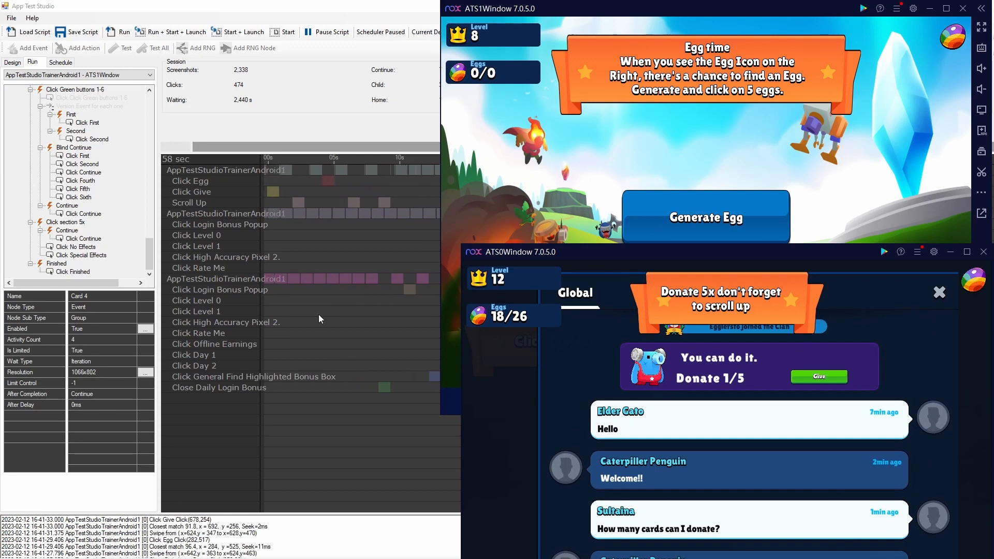
- Bring the ATS2Window emulator forward and move it slightly higher, and move ATS0Window up so it overlaps ATS1Window
key(alt+Tab)
key(alt+Tab)
key(alt+Tab)
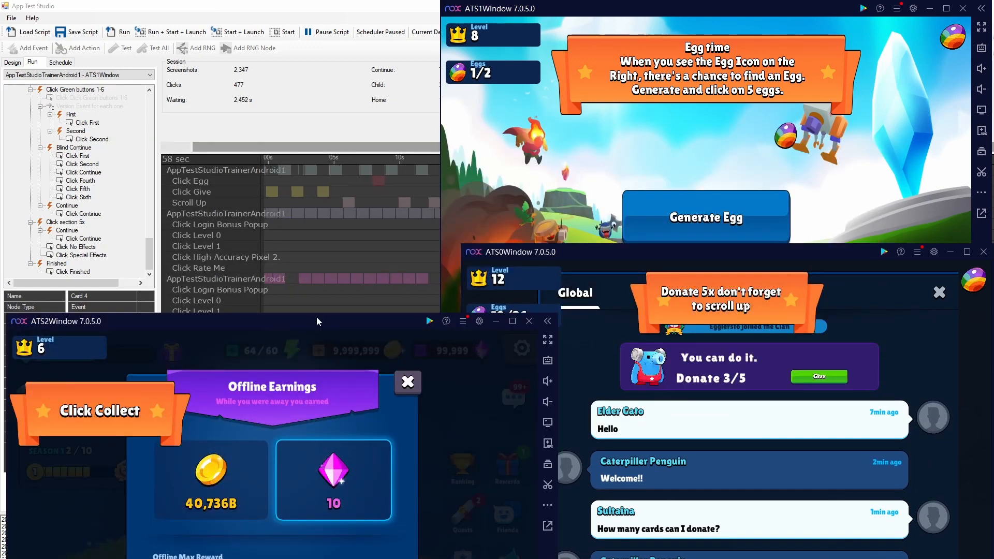
drag(318, 320, 299, 284)
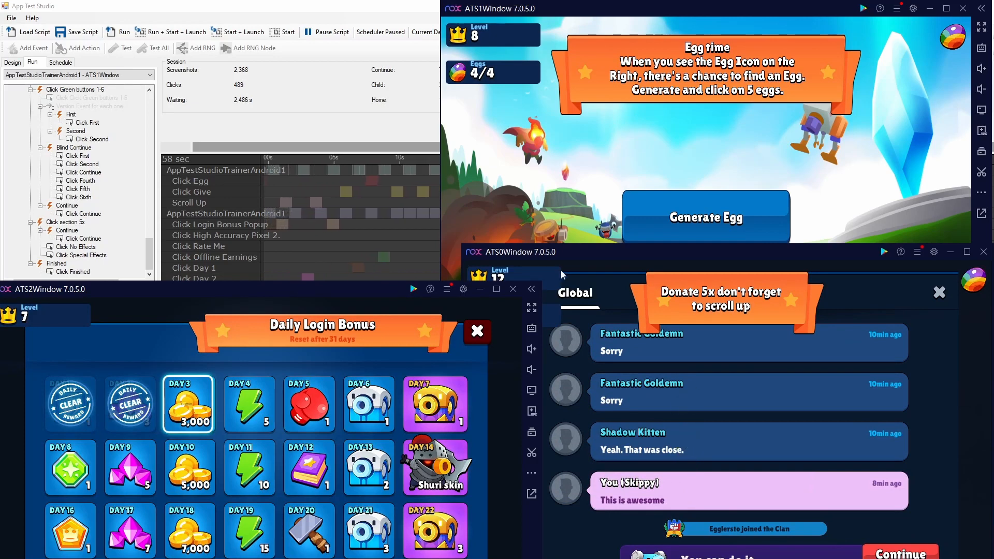
drag(818, 253, 790, 93)
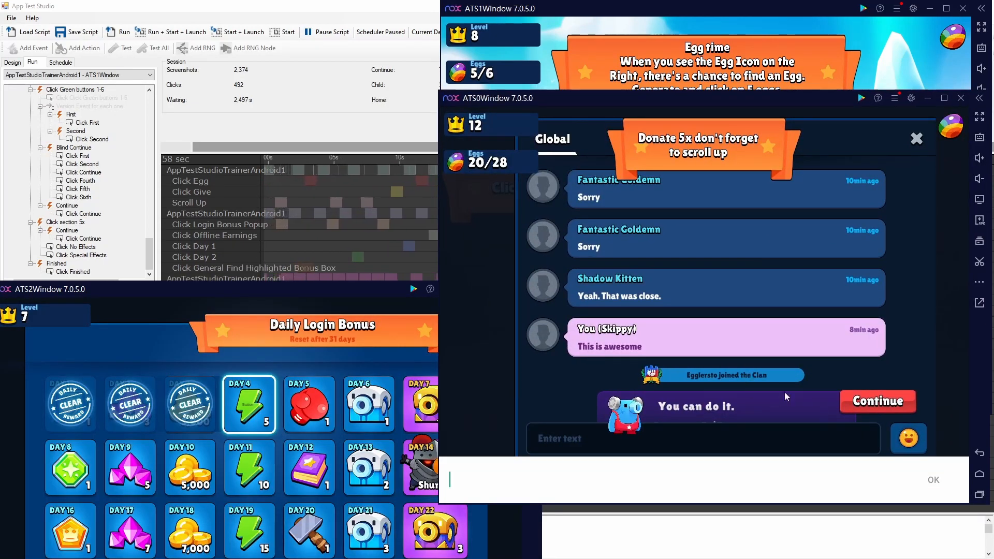
- Return to App Test Studio's run view and set the current design instance to 0
click(318, 110)
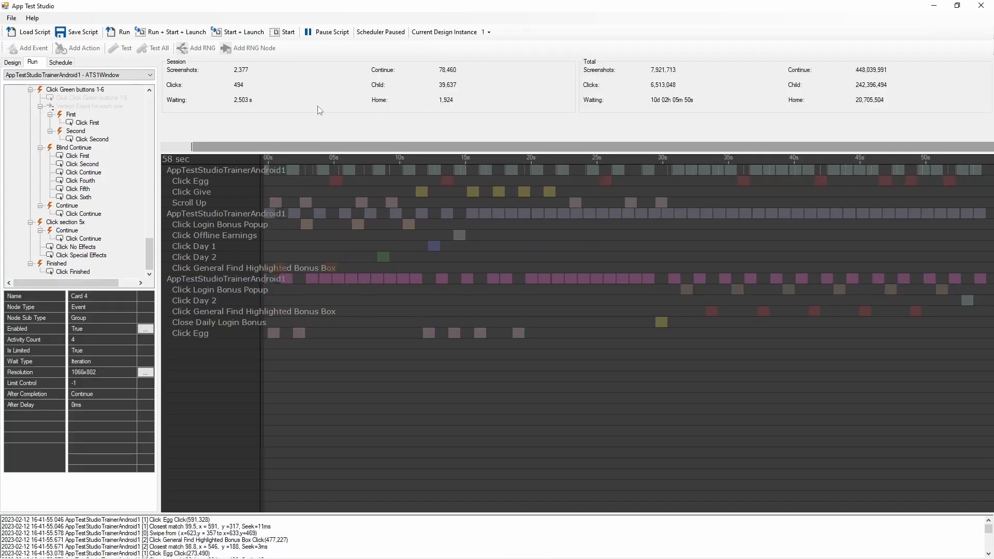
key(alt+Tab)
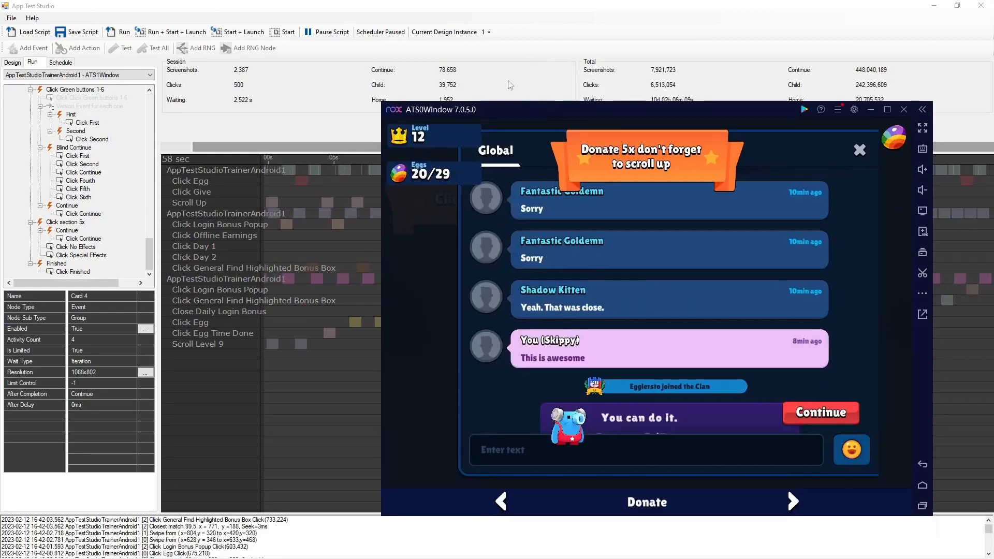
click(487, 32)
click(500, 45)
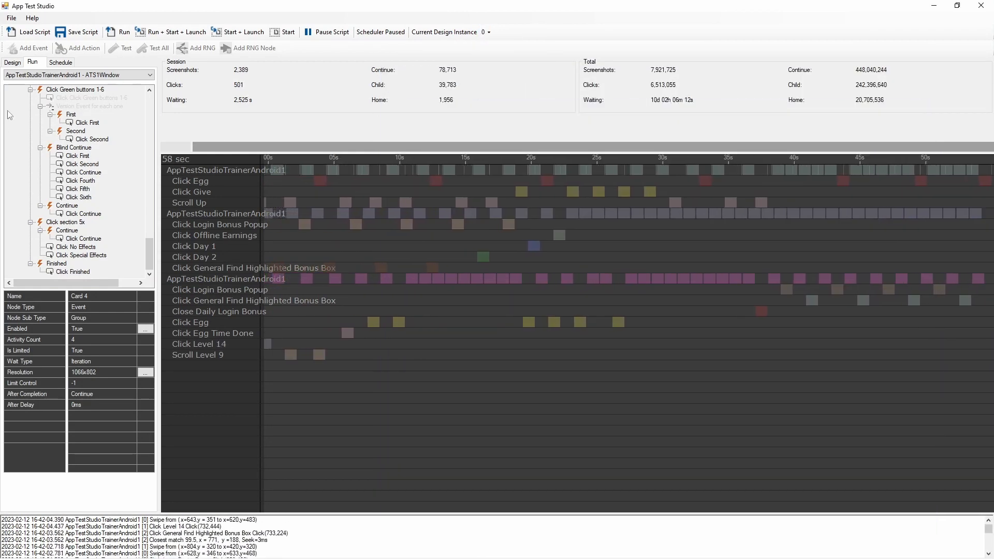
- Test the Donate event's Find Give object search and its Scroll Up swipe against the ATS0Window emulator
key(alt+Tab)
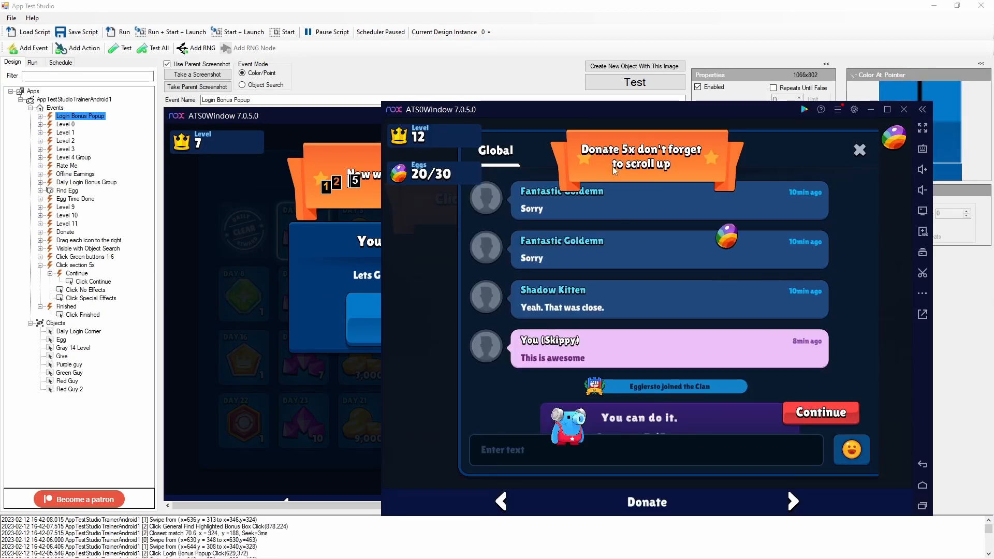
click(40, 265)
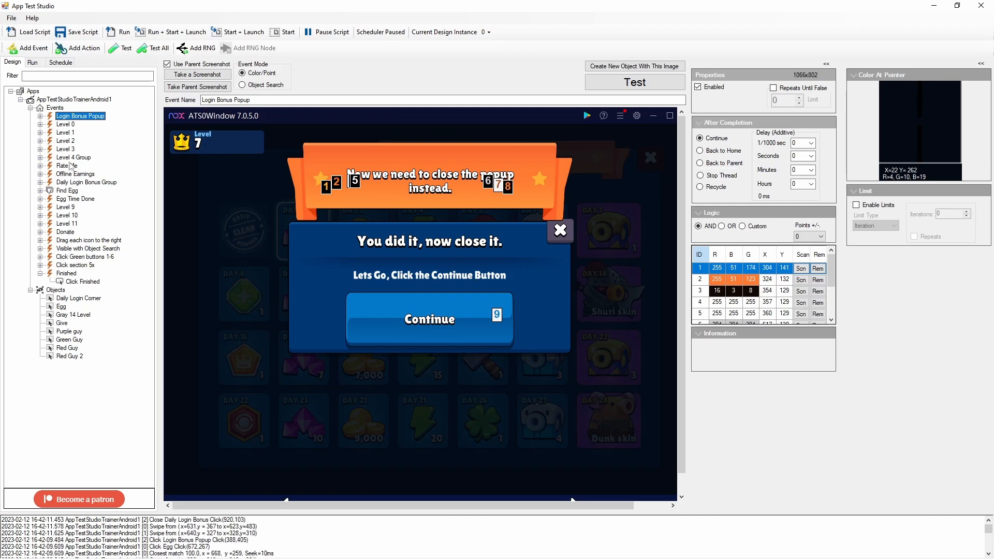
click(64, 232)
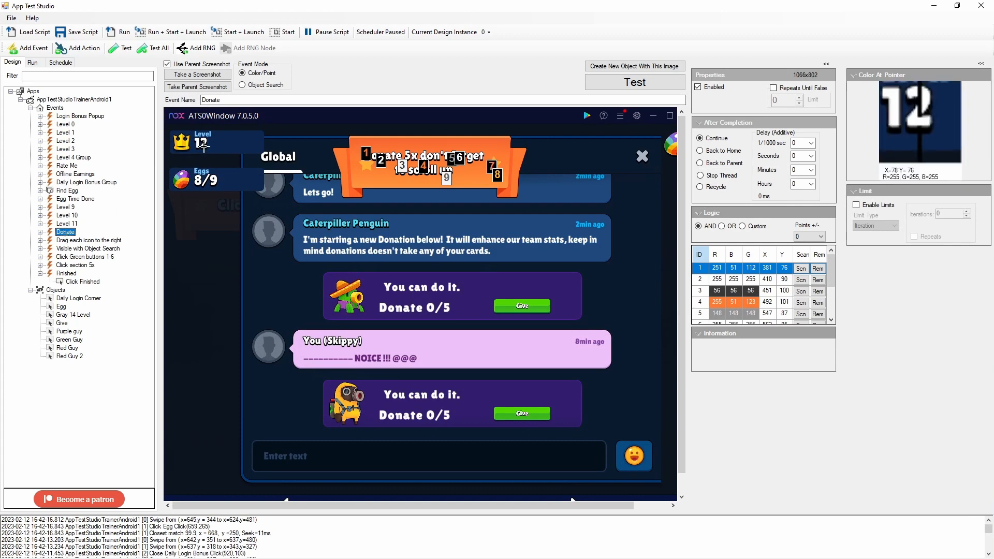
click(40, 232)
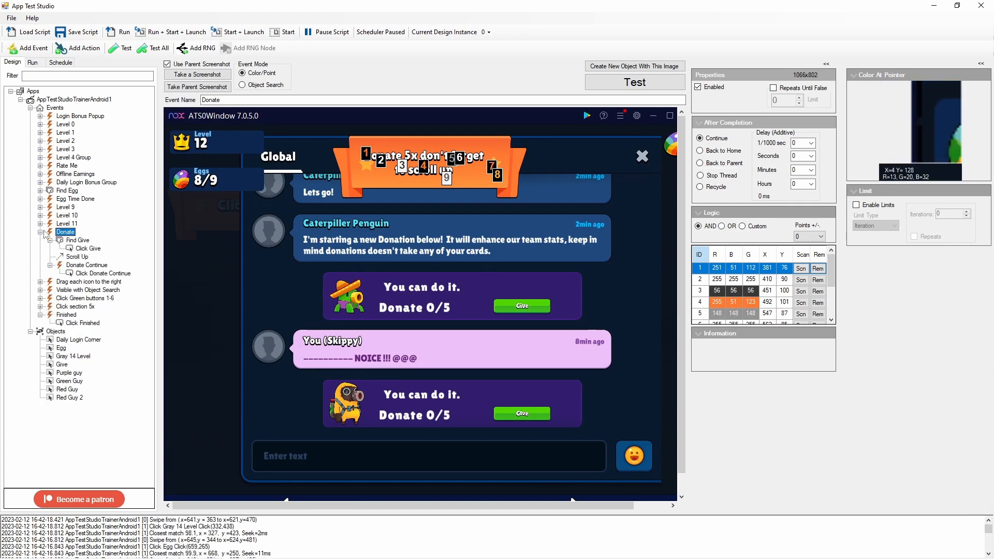
click(77, 241)
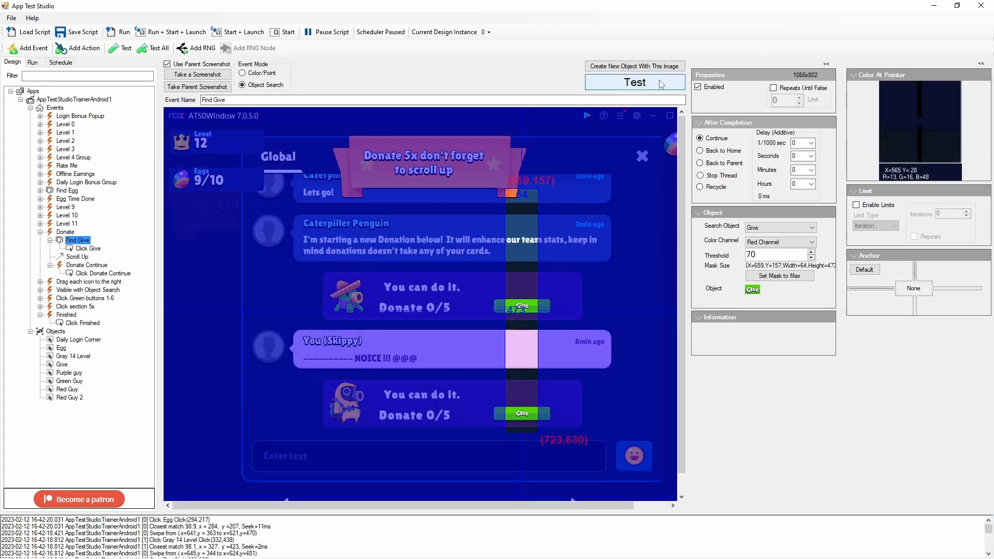
click(662, 84)
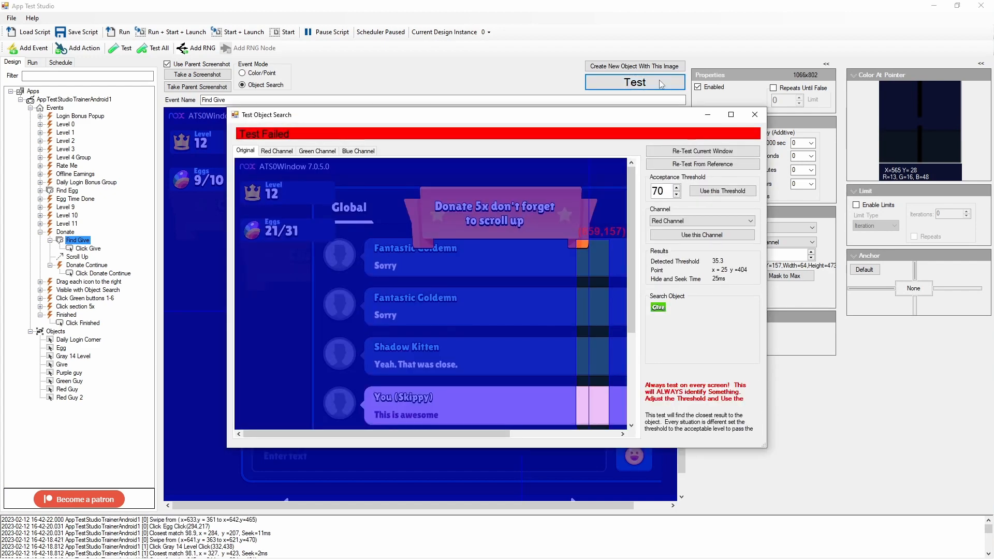
click(754, 114)
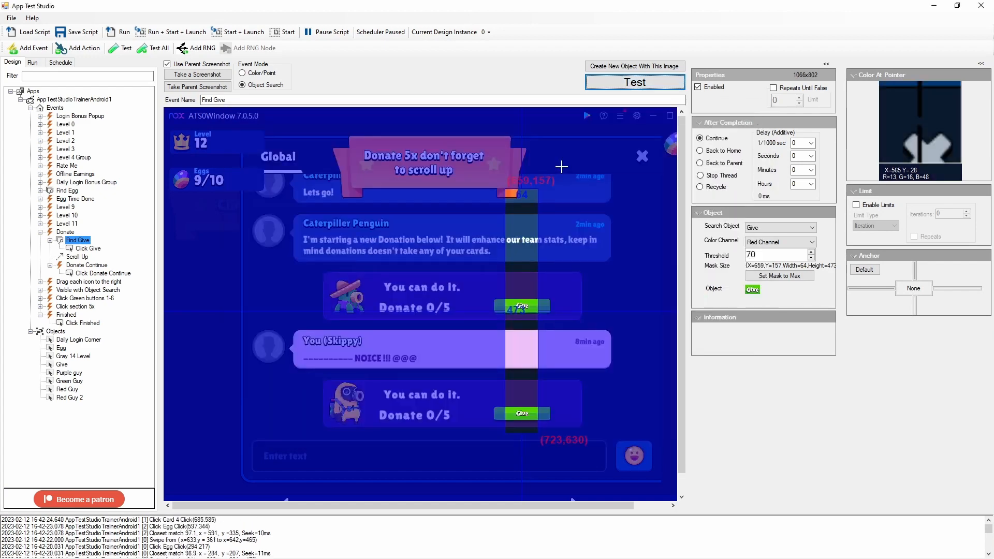
click(83, 257)
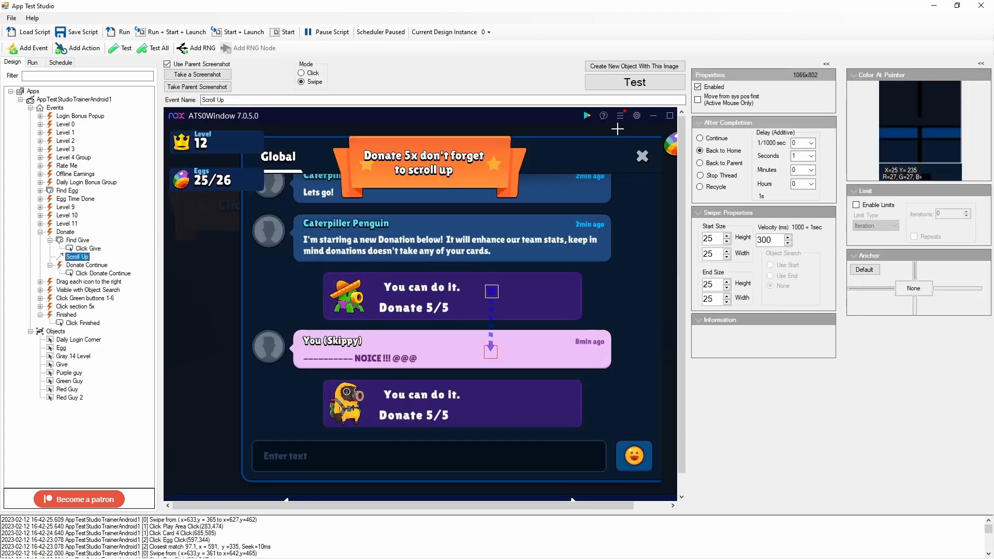
click(645, 83)
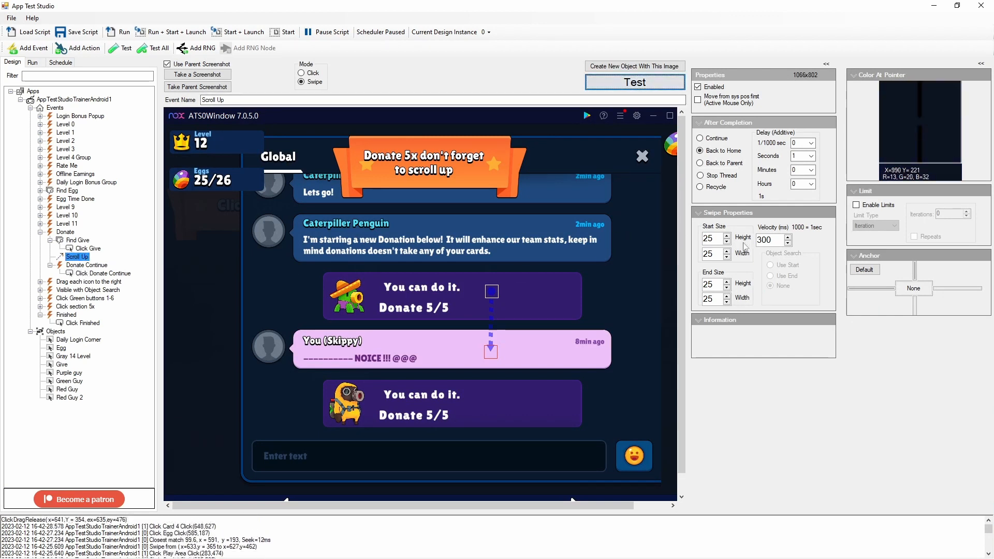
- Move the Donate Continue event above Find Give within the Donate event and save the script
click(84, 266)
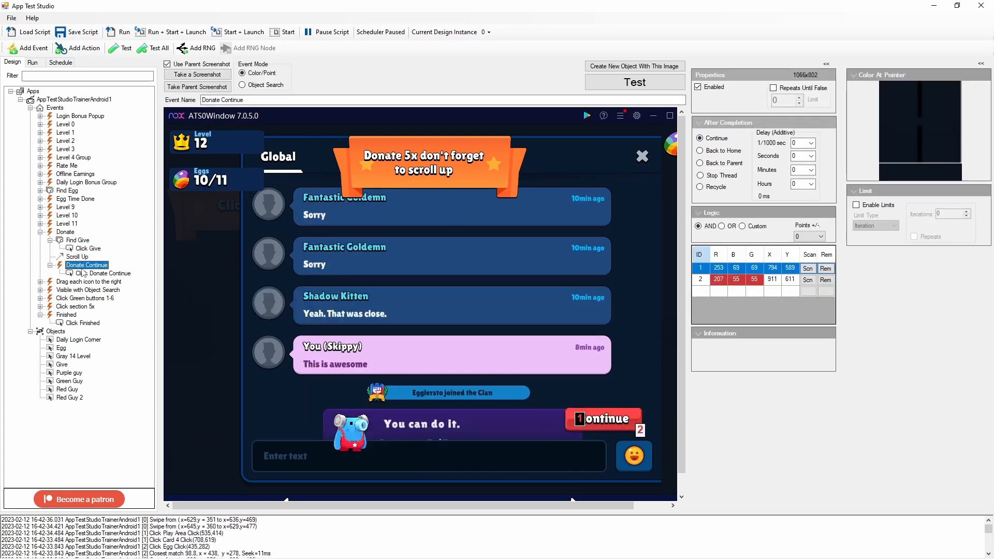
key(ctrl+Up)
key(ctrl+Up)
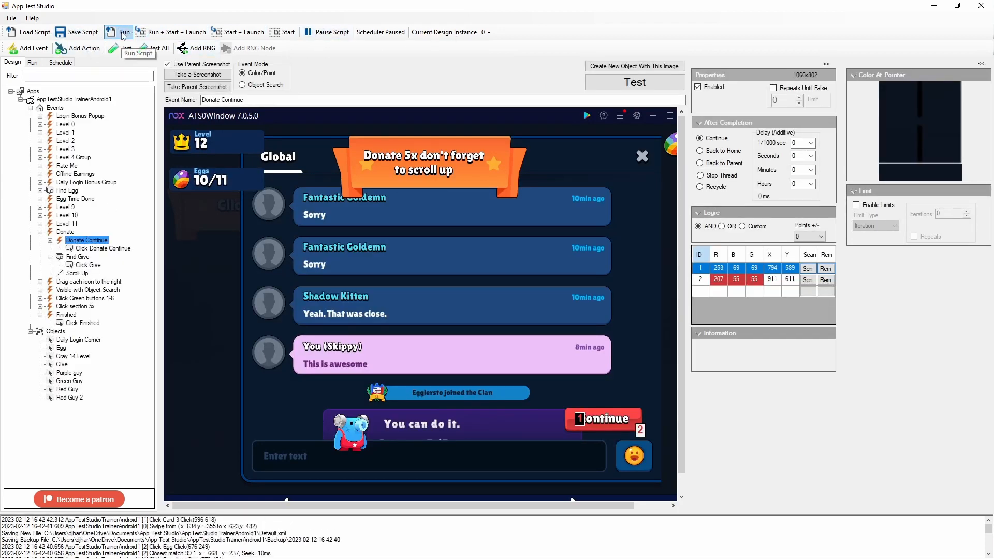
- Restart the script on design instances 0, 1 and 2 in turn
click(122, 34)
click(490, 32)
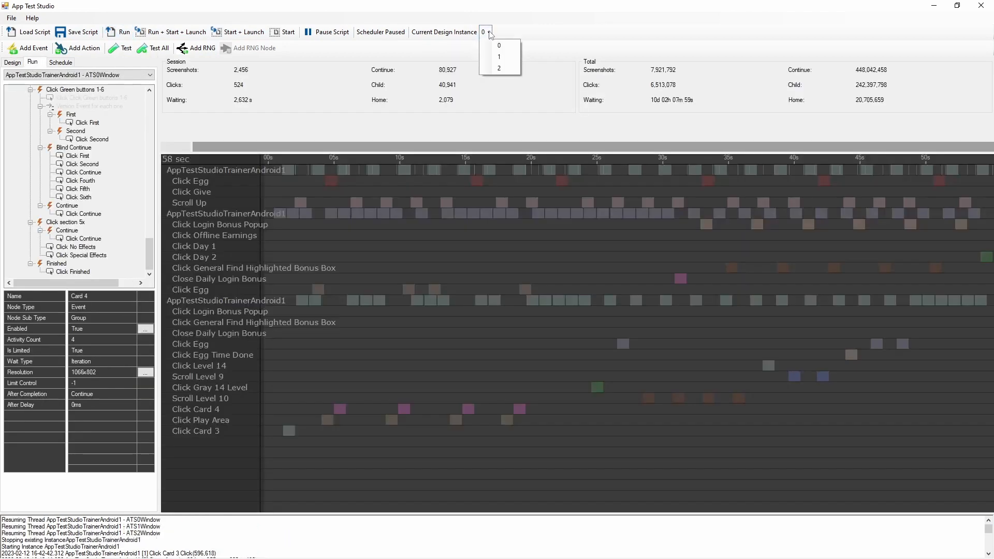
click(496, 53)
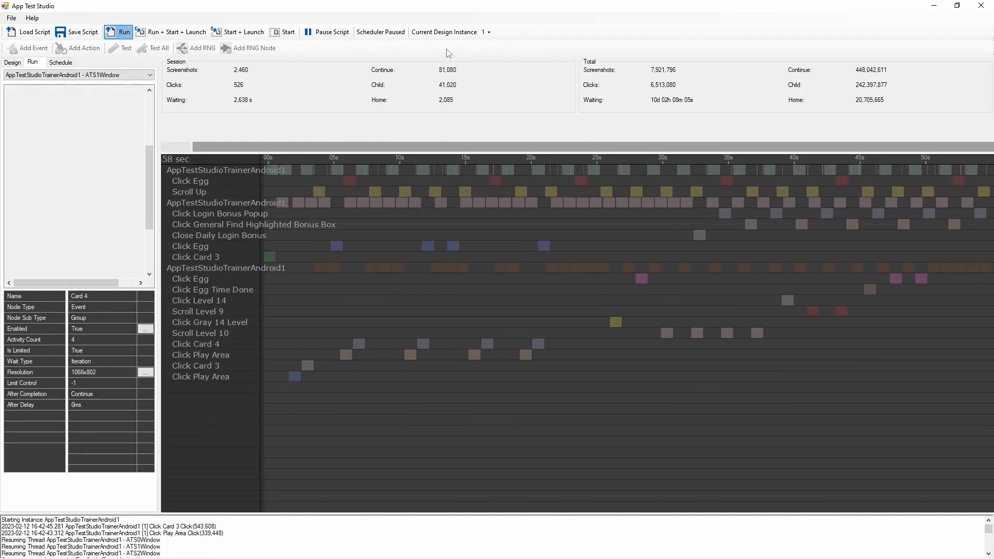
click(490, 32)
click(496, 61)
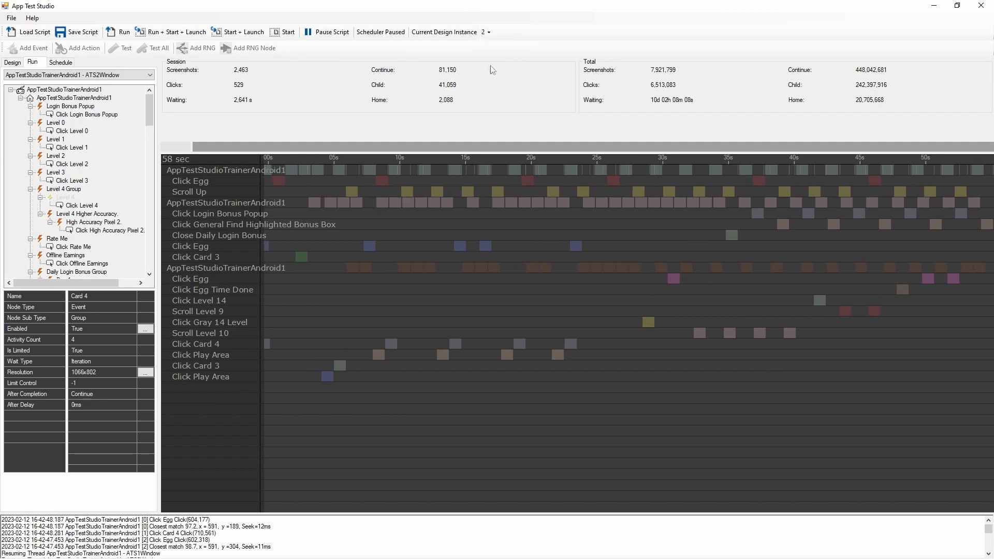
click(122, 34)
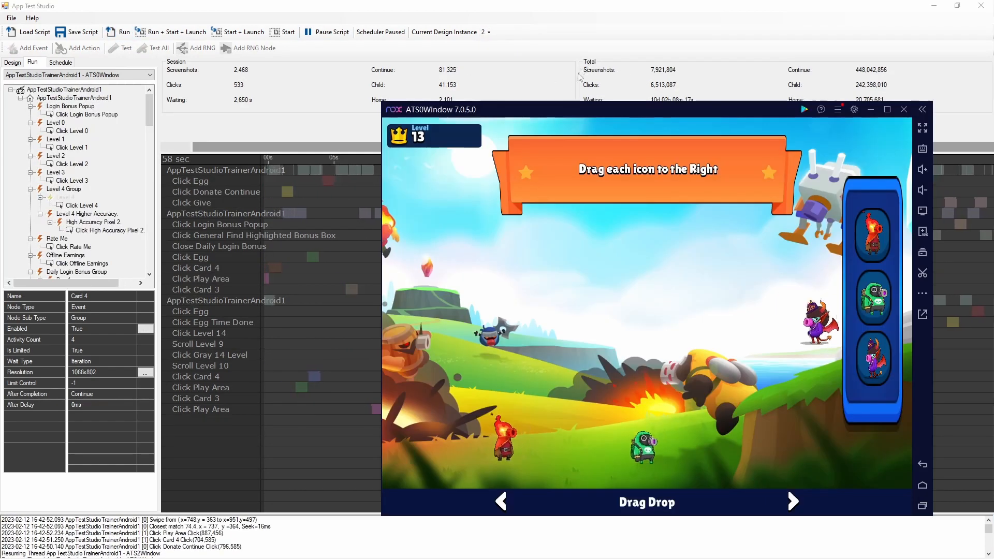
- Bring the ATS0Window, ATS2Window and ATS1Window emulators forward to watch the script's progress on each instance
key(alt+Tab)
key(alt+Tab)
key(Tab)
key(Tab)
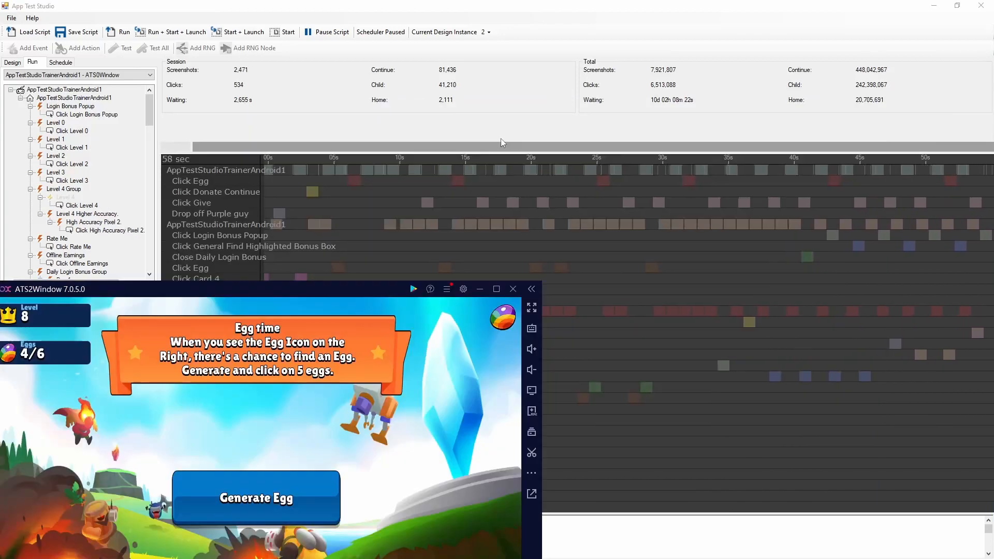
key(alt+Tab)
key(alt+Tab)
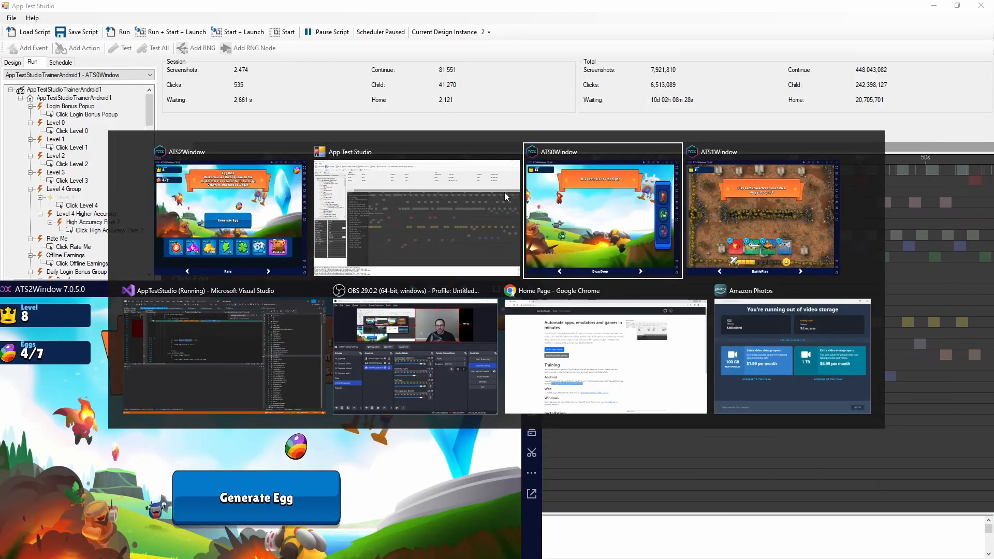
key(alt+Tab)
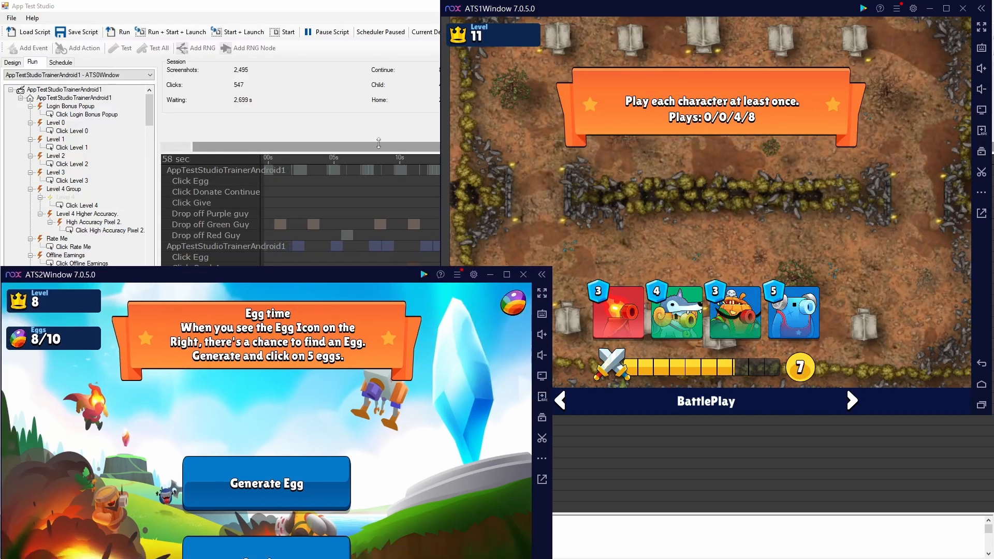
key(alt+Tab)
key(alt+Tab)
key(alt+Tab)
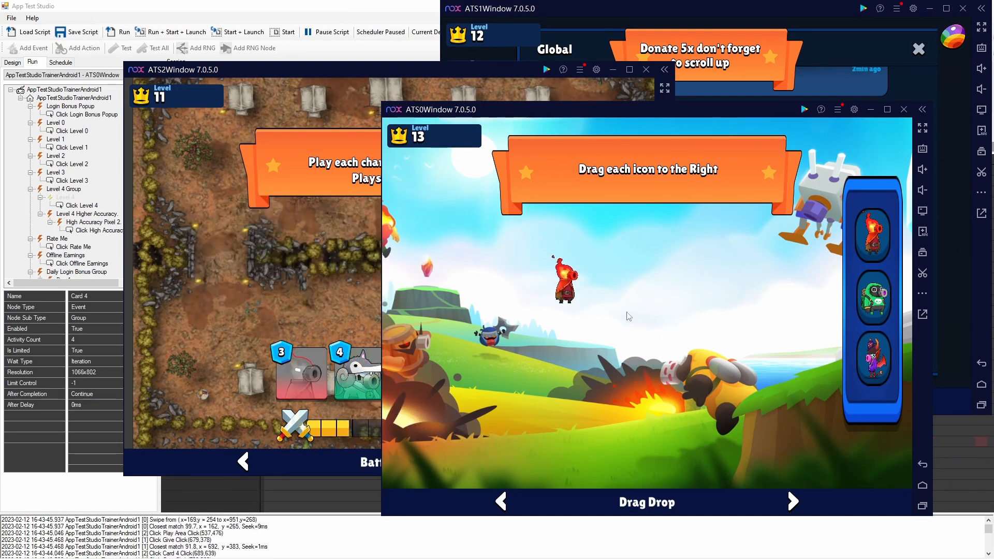
- Return to the script's design tree, expand the "Drag each icon to the right" event, and collapse its Find Guy and Continue Drag Drop branches
click(180, 8)
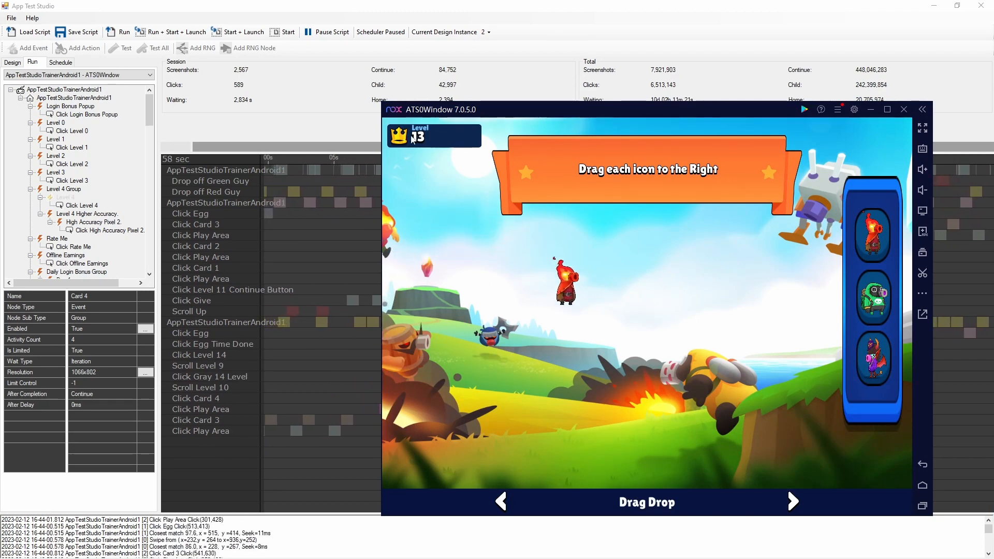
click(12, 63)
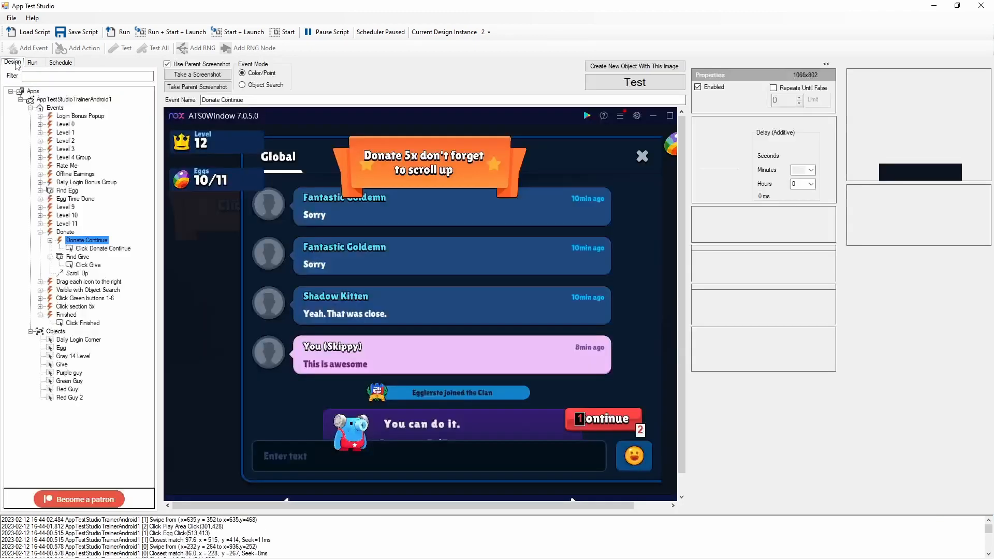
click(40, 231)
click(78, 240)
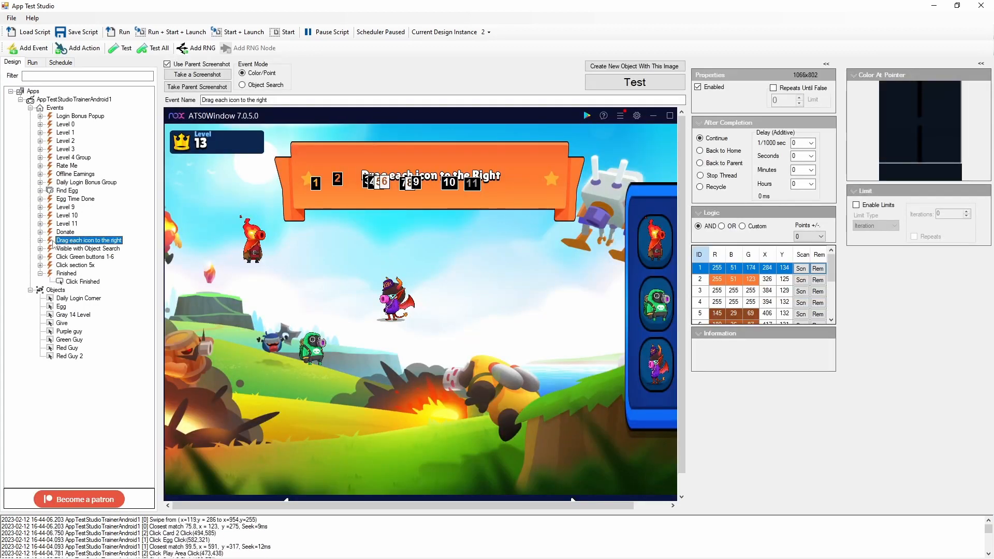
click(40, 240)
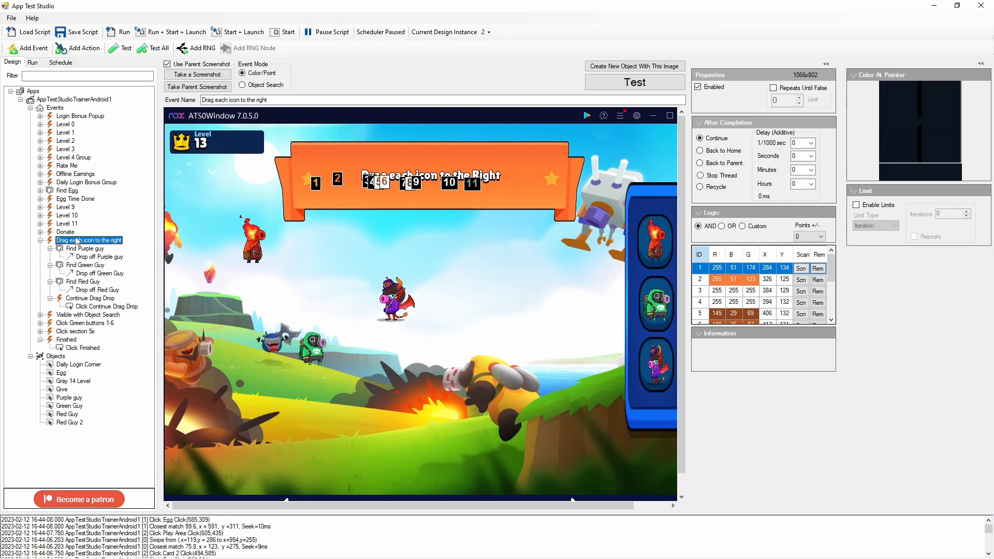
click(50, 248)
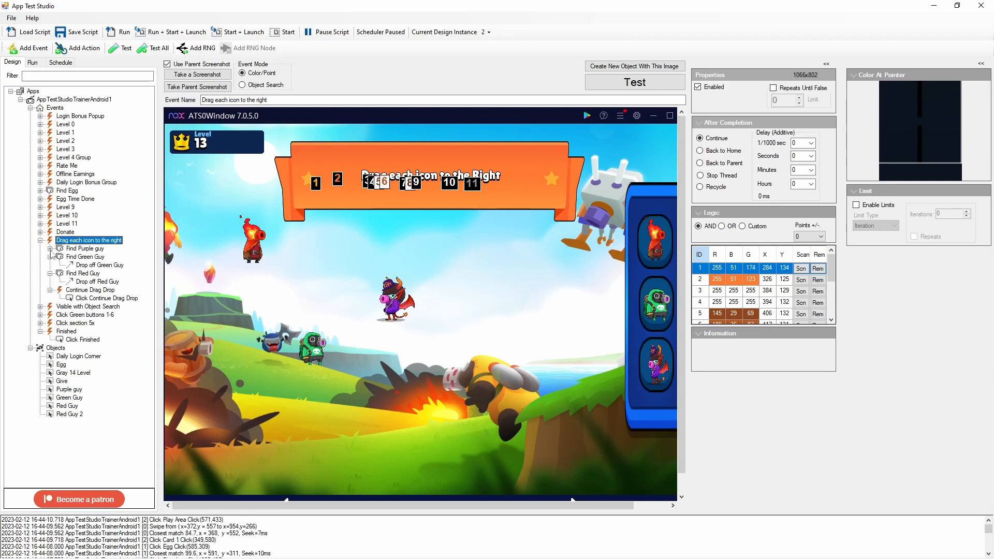
click(50, 257)
click(50, 265)
click(51, 273)
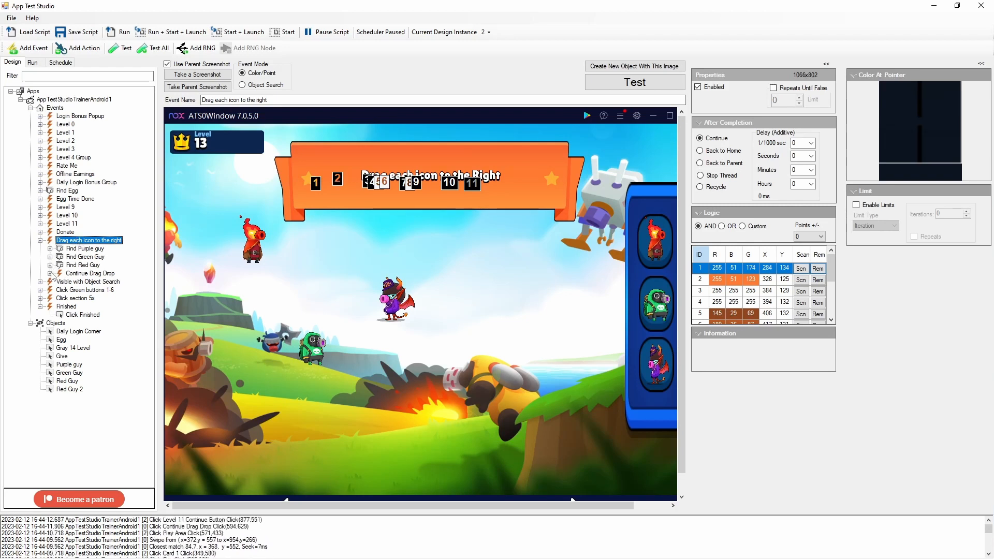
- Add an event inside "Drag each icon to the right" and place it above Find Purple guy
right_click(79, 245)
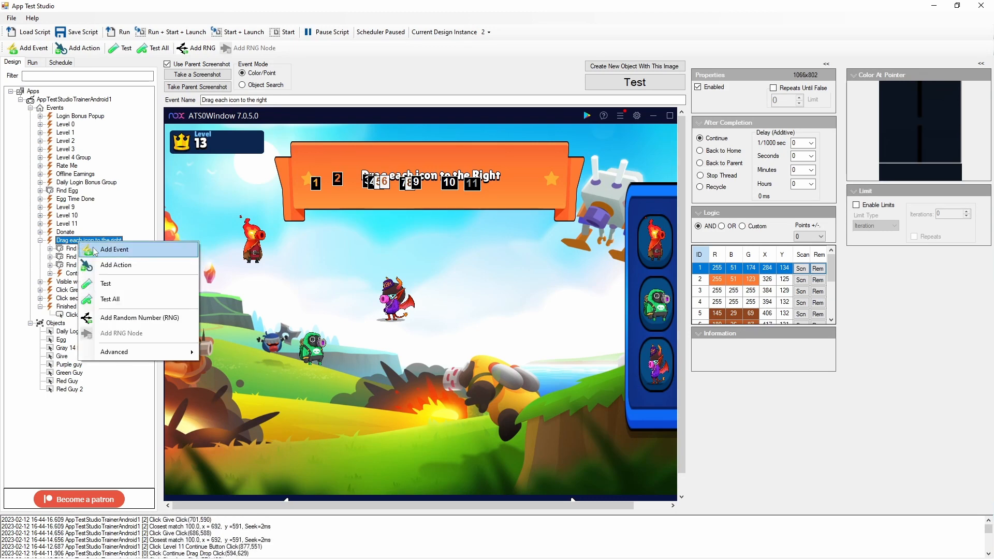
click(106, 250)
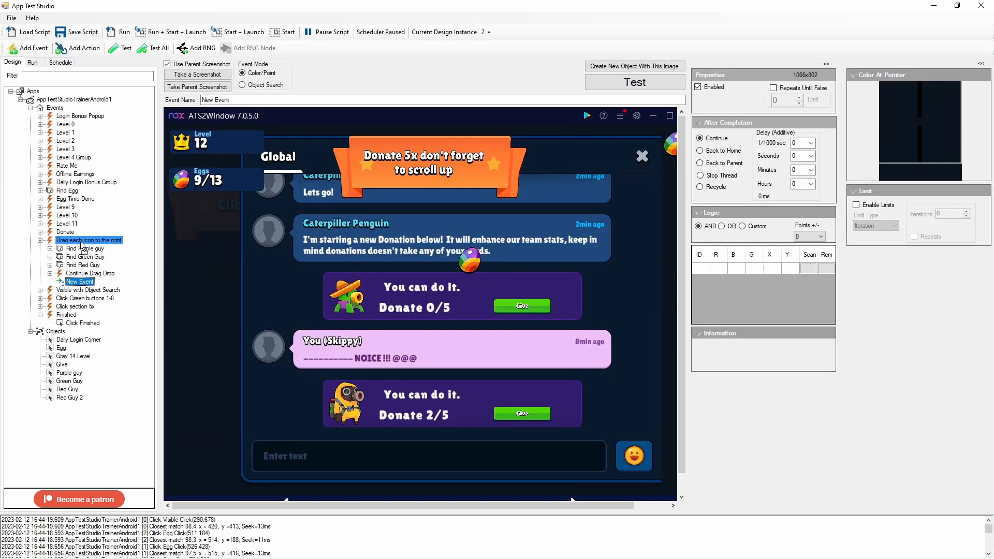
drag(83, 247, 80, 250)
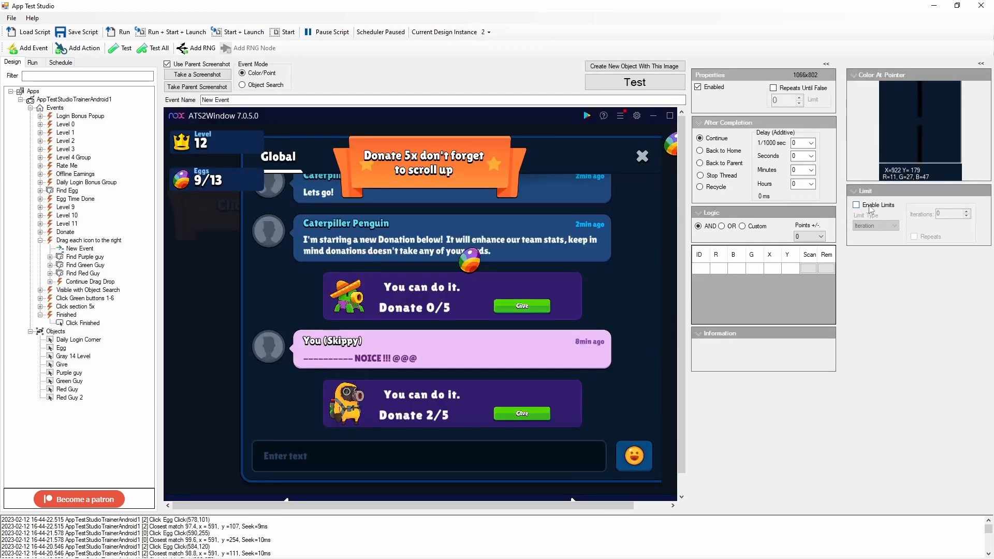
- Enable a Time limit of 1 minute on the new event, with Wait First and Repeats turned on
click(874, 243)
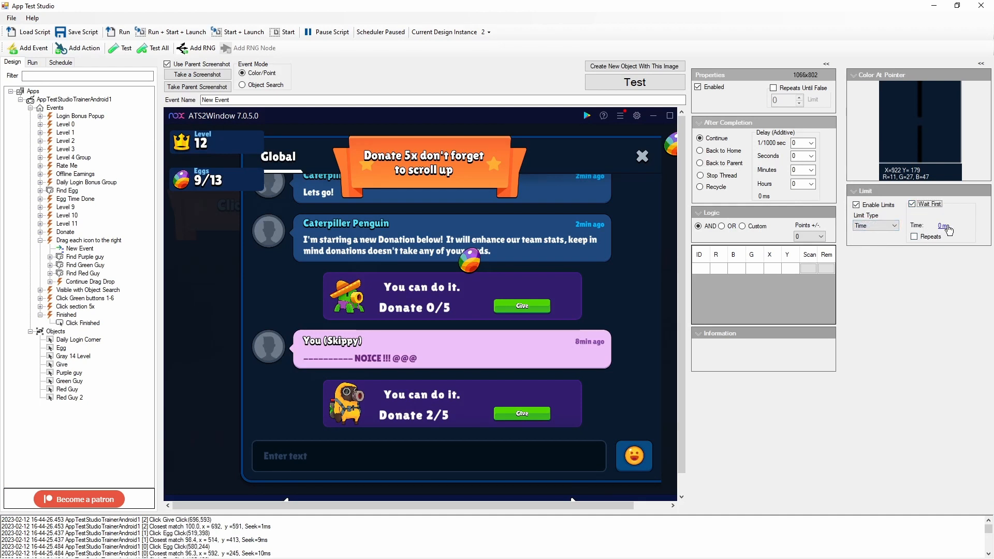
click(943, 227)
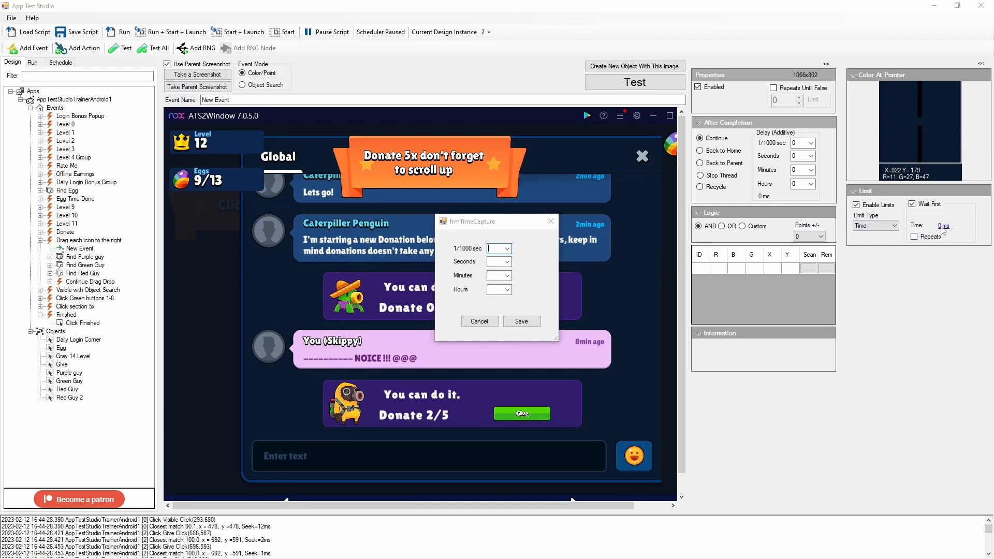
click(508, 276)
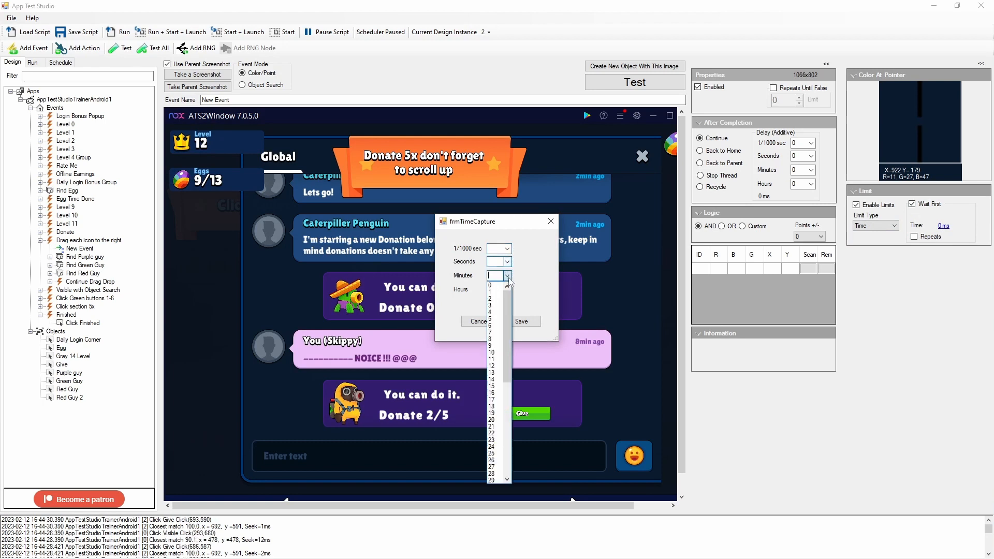
click(495, 299)
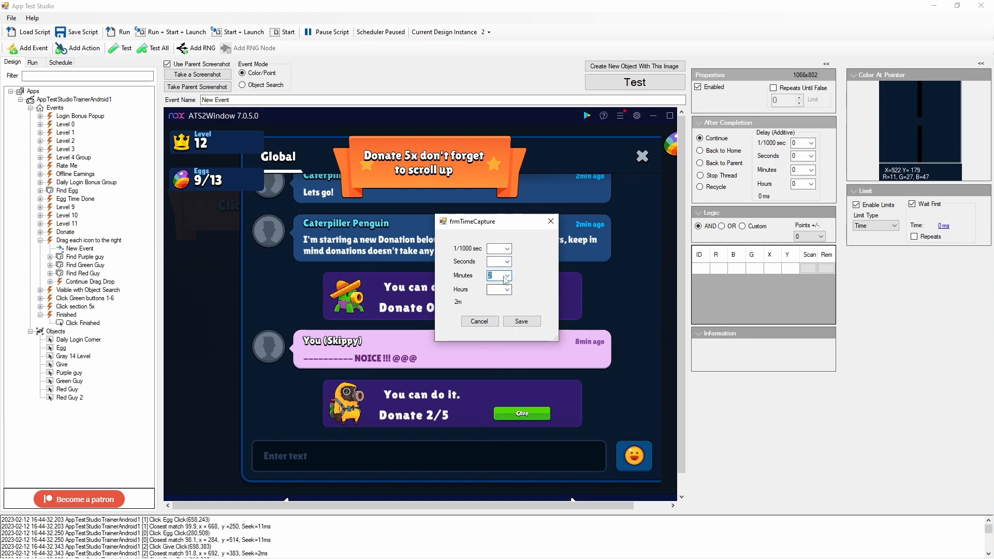
click(505, 278)
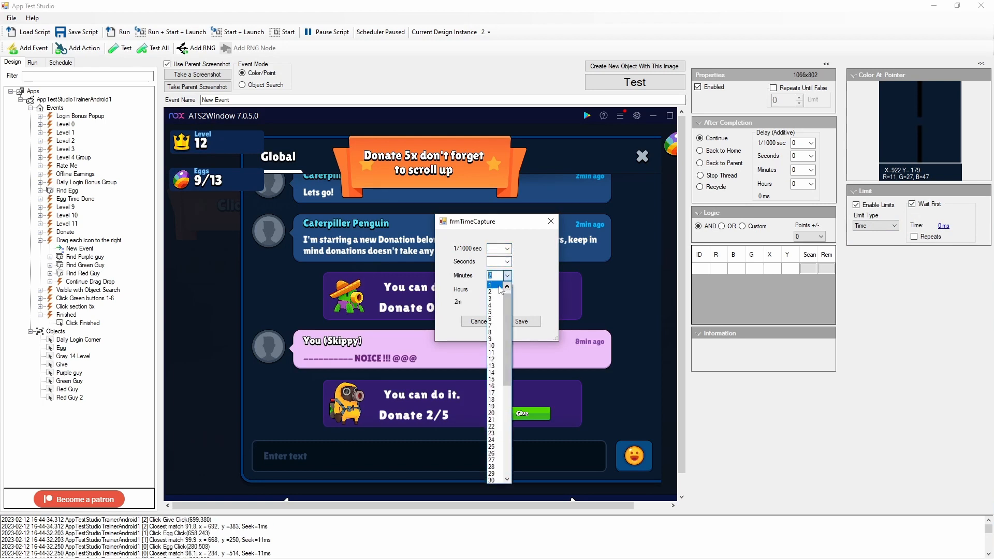
click(500, 286)
click(521, 322)
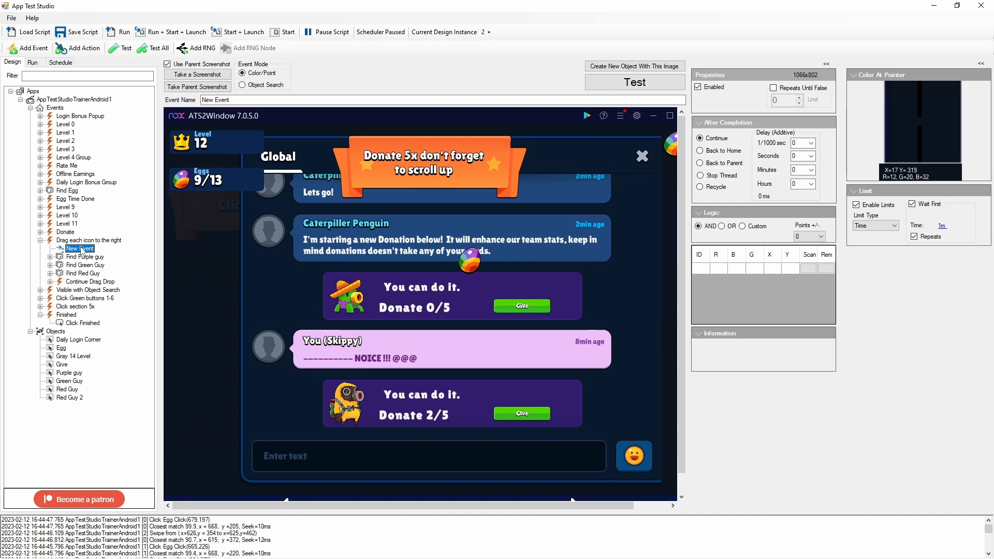
- Add a click action to the new event over the forward arrow in the screenshot's footer, and name it "End Early"
right_click(81, 251)
click(161, 276)
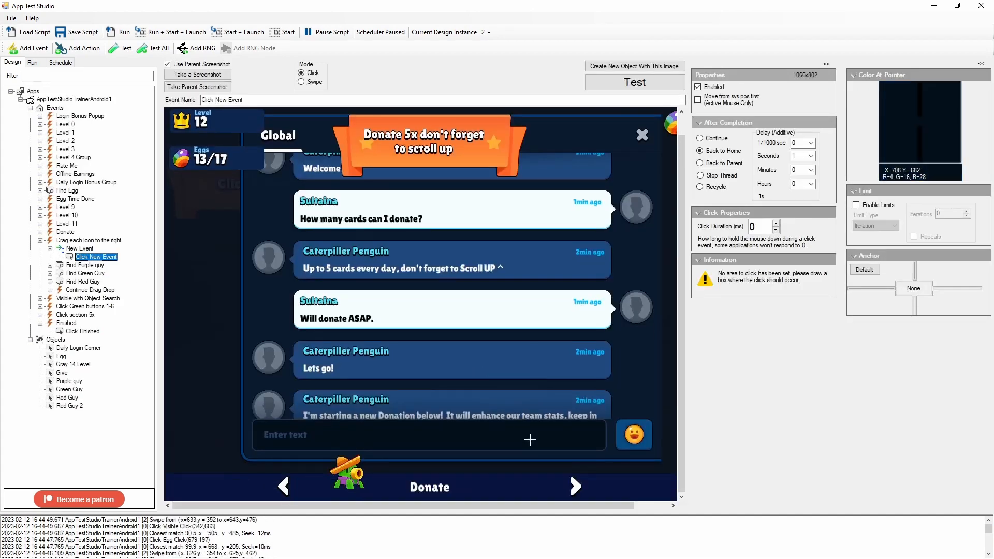
drag(572, 480, 580, 495)
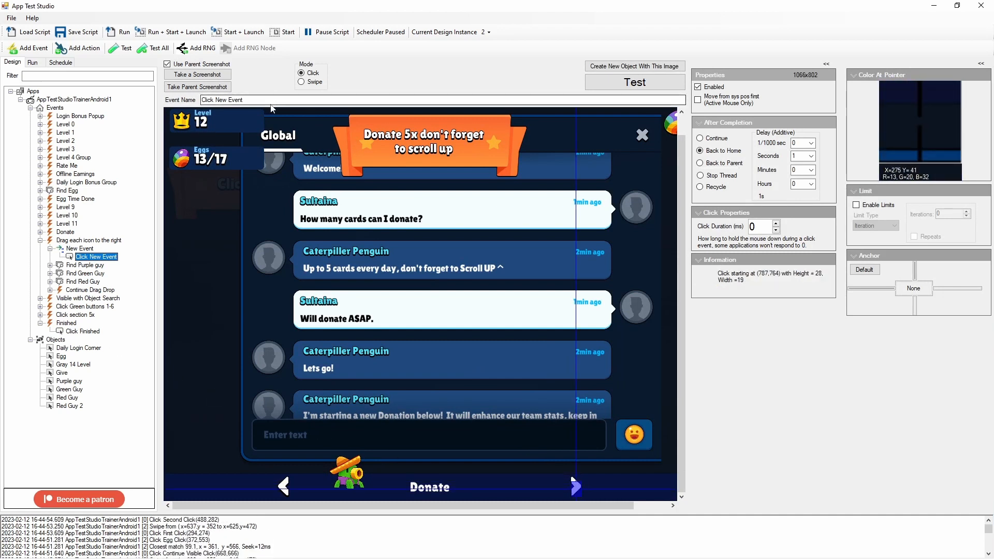
drag(262, 100, 176, 99)
text(E)
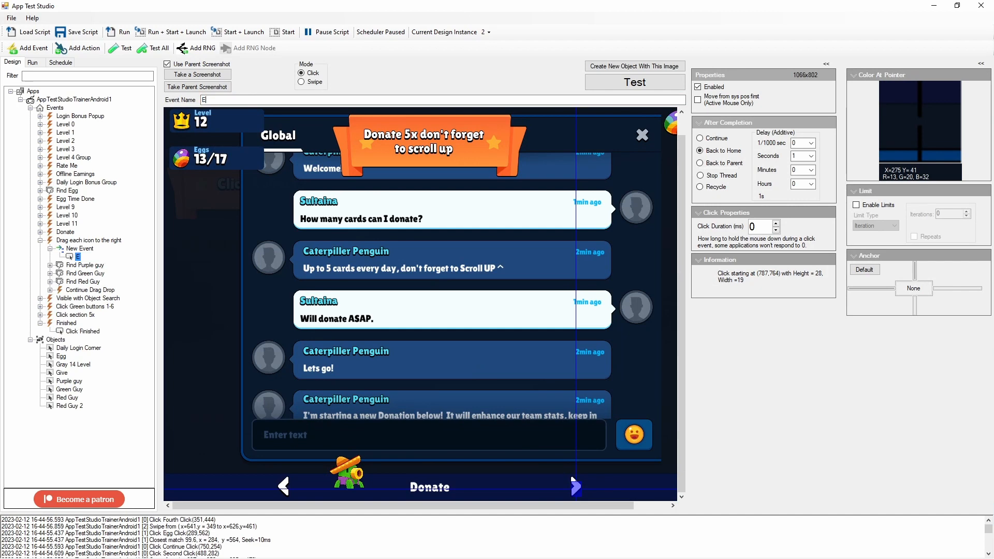
text(nd Early)
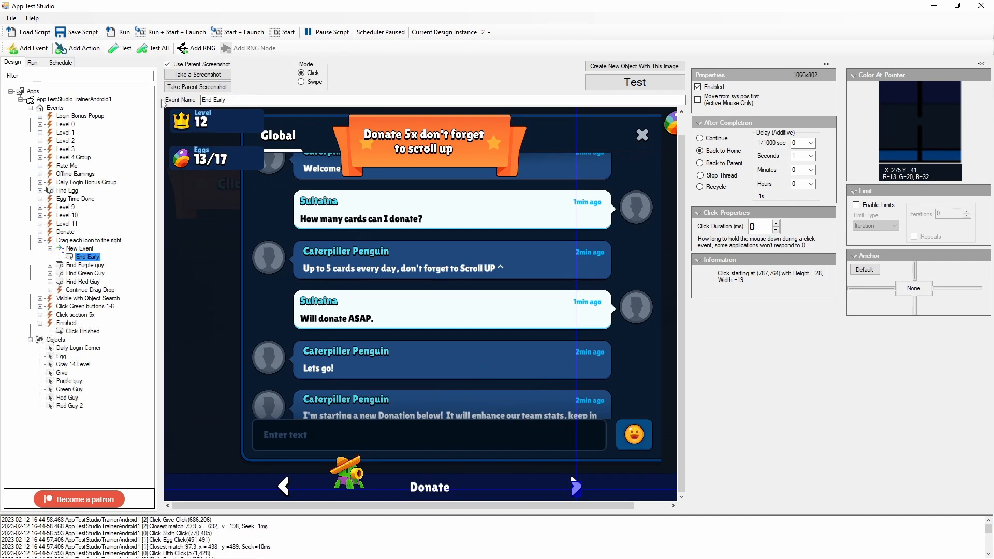
- Rename the new event as "Wait for 1 minute" and review its limit settings and End Early action
click(76, 248)
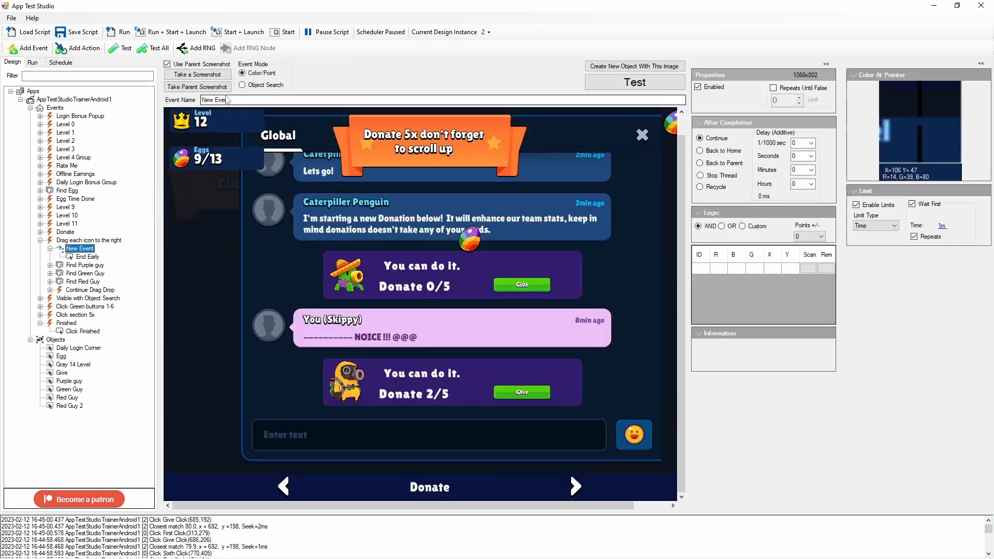
drag(233, 100, 193, 104)
text(Wa)
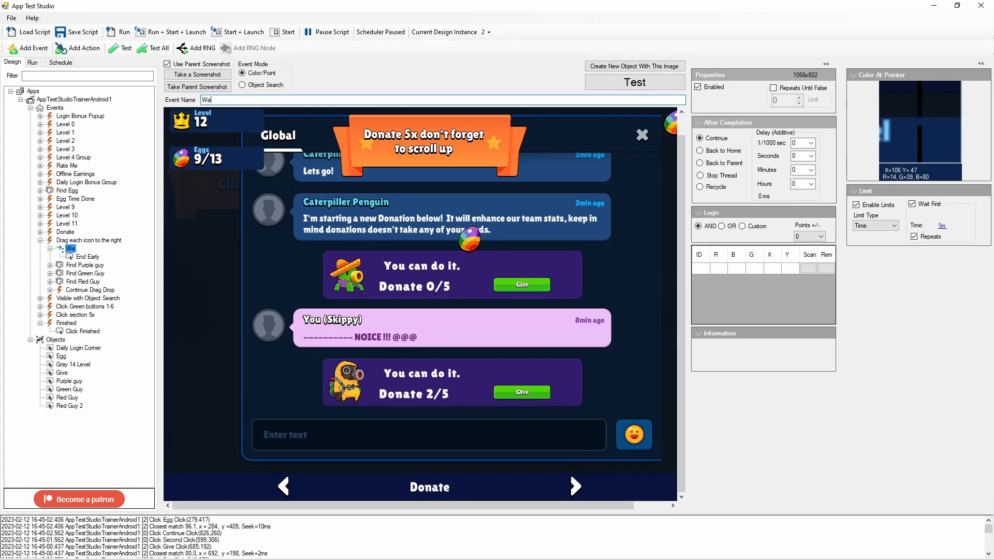
text(it for 1)
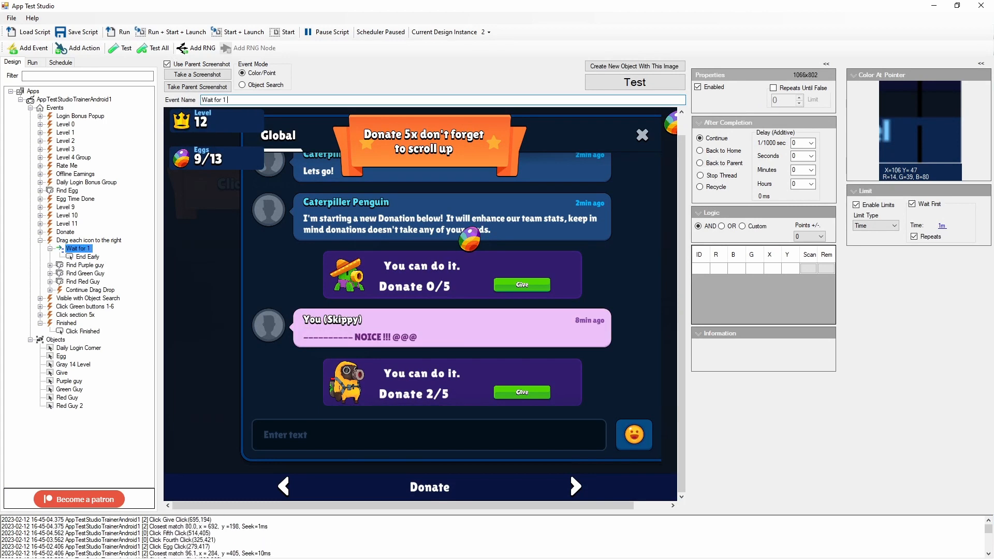
text( minute)
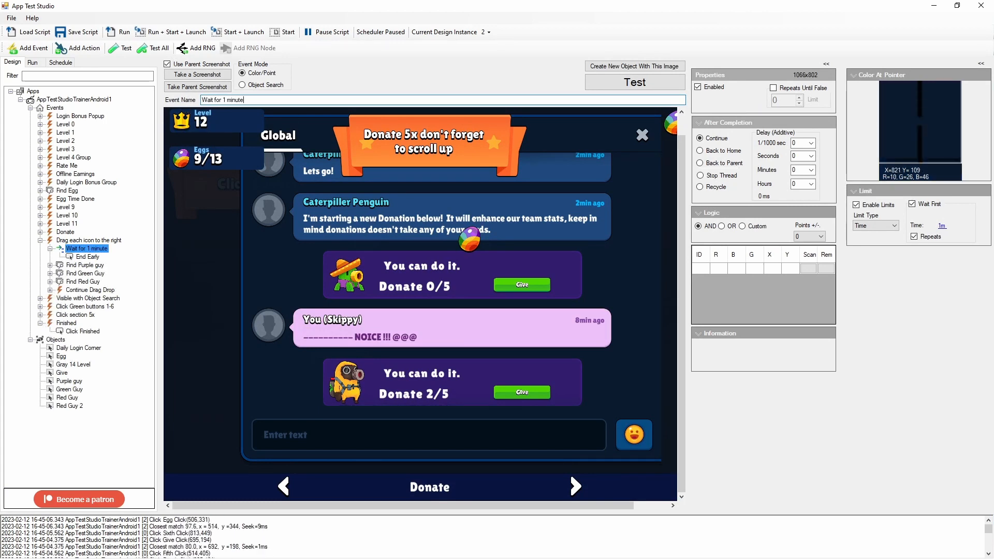
click(916, 208)
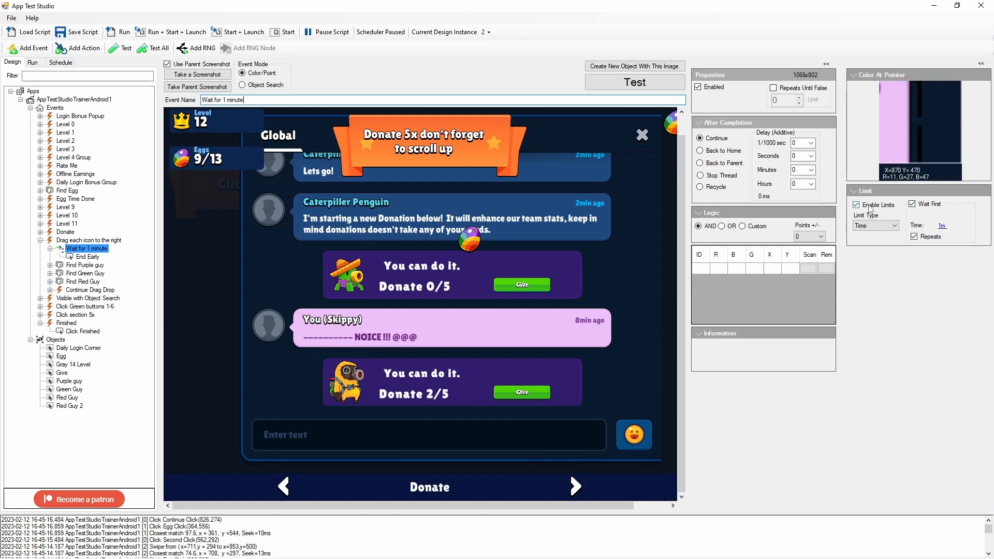
click(84, 258)
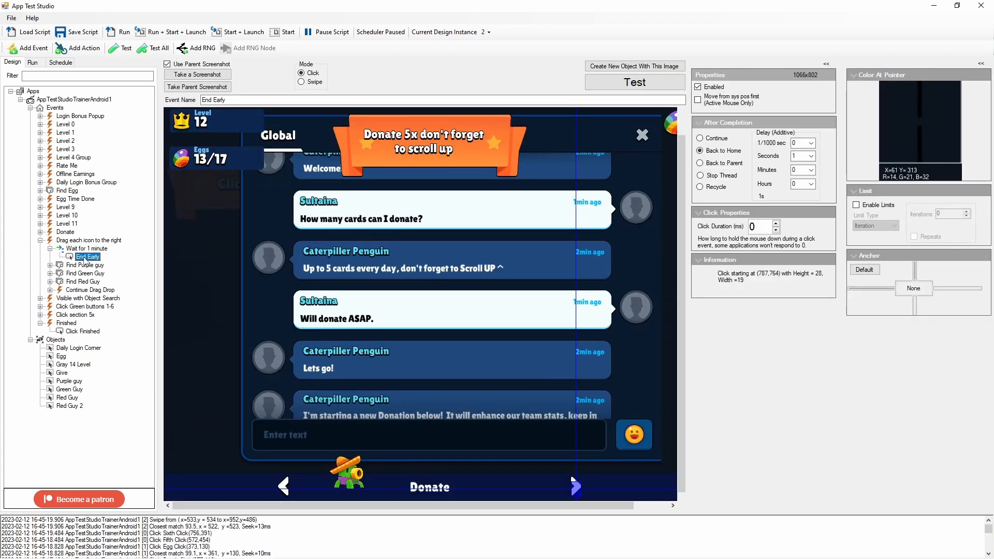
click(89, 241)
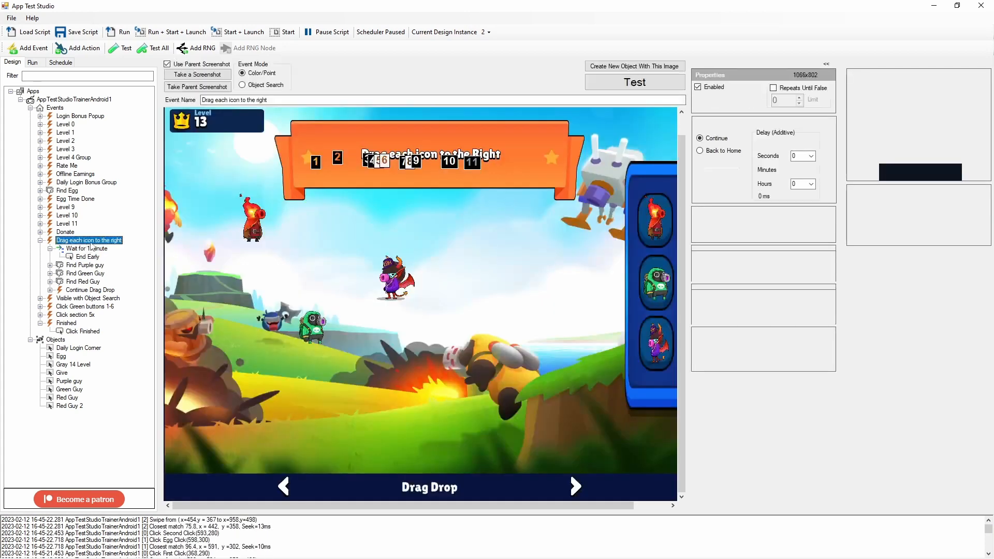
- Bring the ATS2Window and ATS1Window emulators forward and scroll the Donate message list in ATS1Window slightly
key(alt+Tab)
key(alt+Tab)
key(alt+Tab)
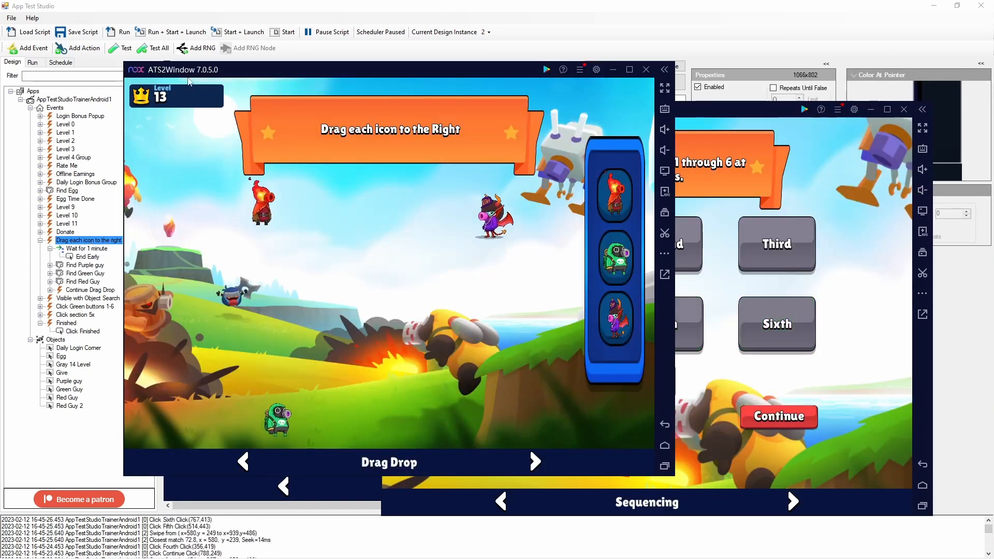
key(alt+Tab)
key(alt+Tab)
key(alt+Tab)
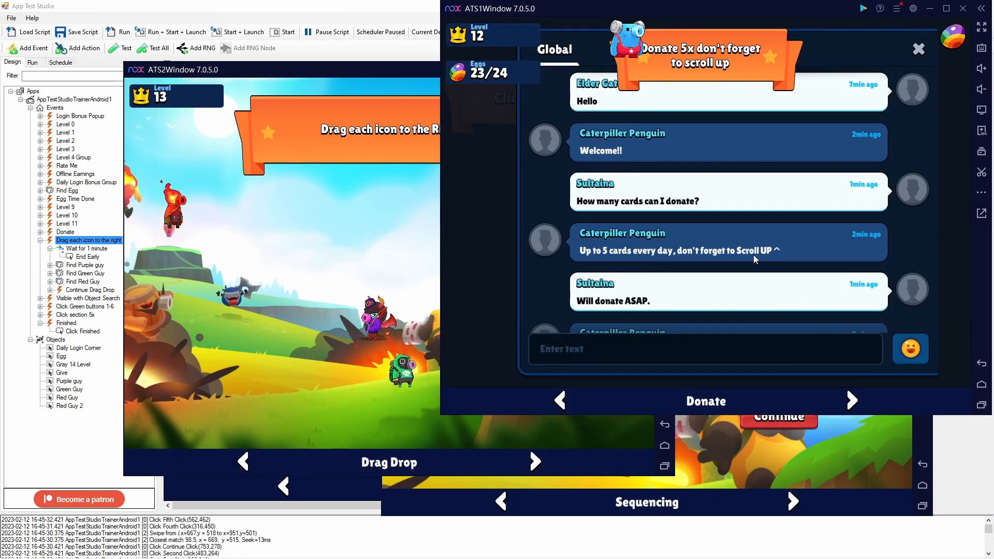
mouse_move(747, 263)
mouse_down()
mouse_move(743, 272)
mouse_move(742, 250)
mouse_up()
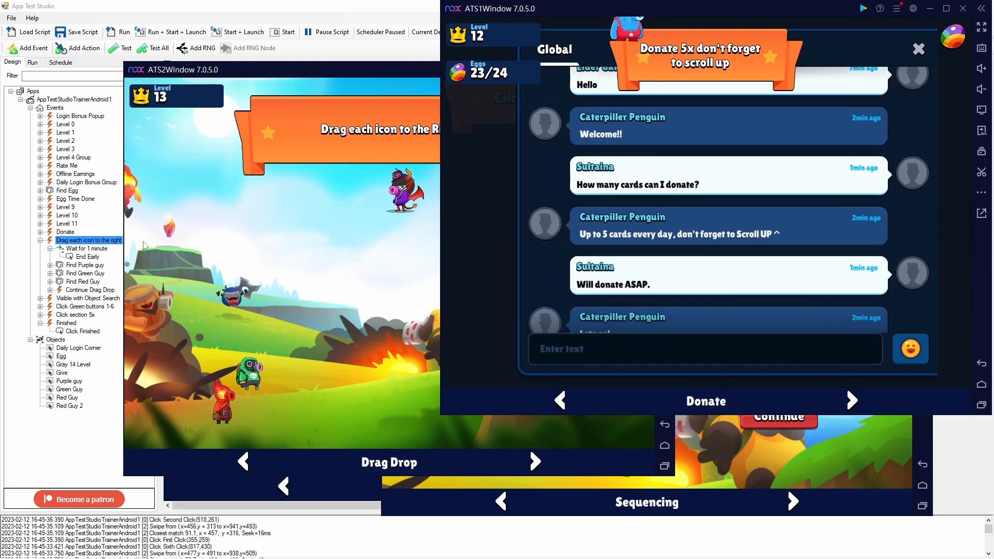
- Return to App Test Studio and restart the script on design instances 0, 1 and 2 in turn
click(102, 241)
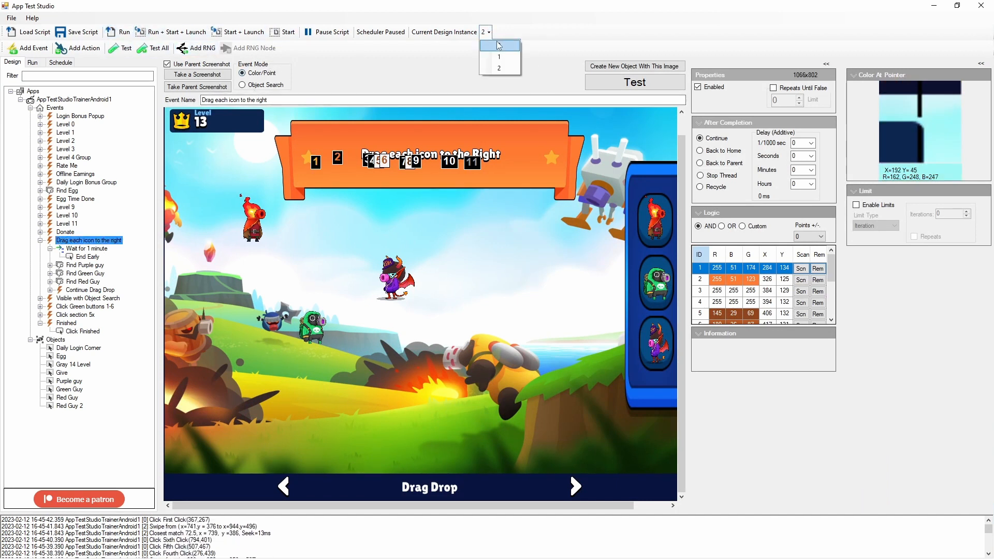
click(127, 32)
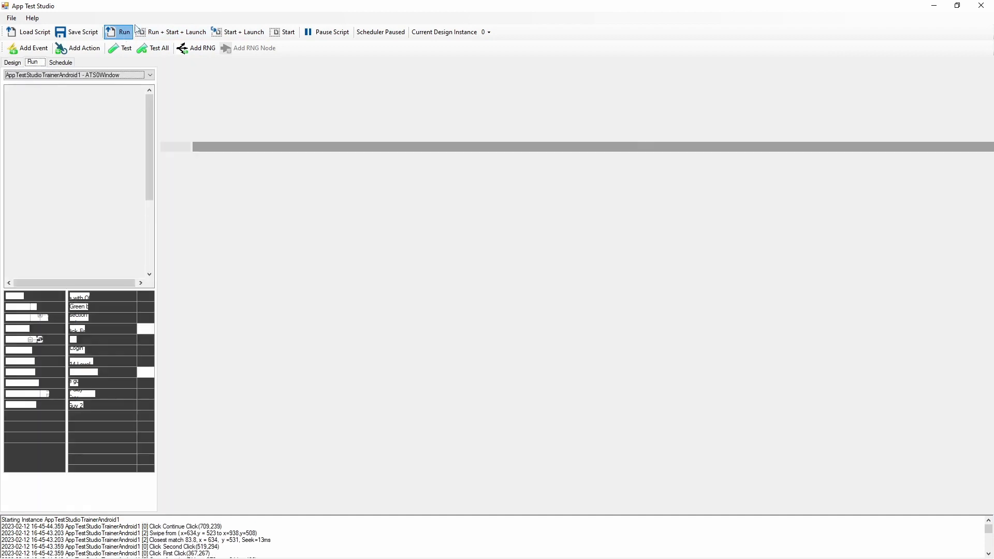
click(488, 32)
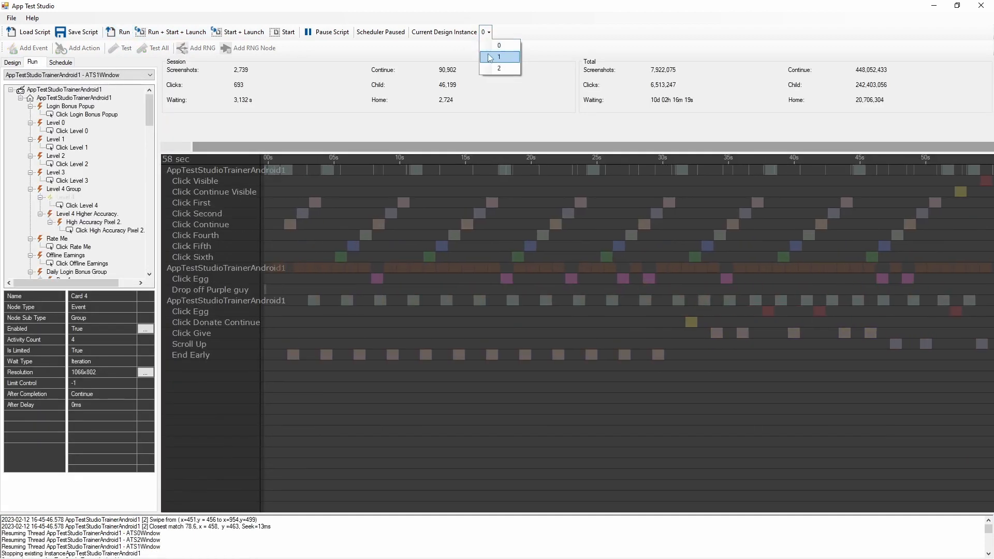
click(498, 55)
click(121, 32)
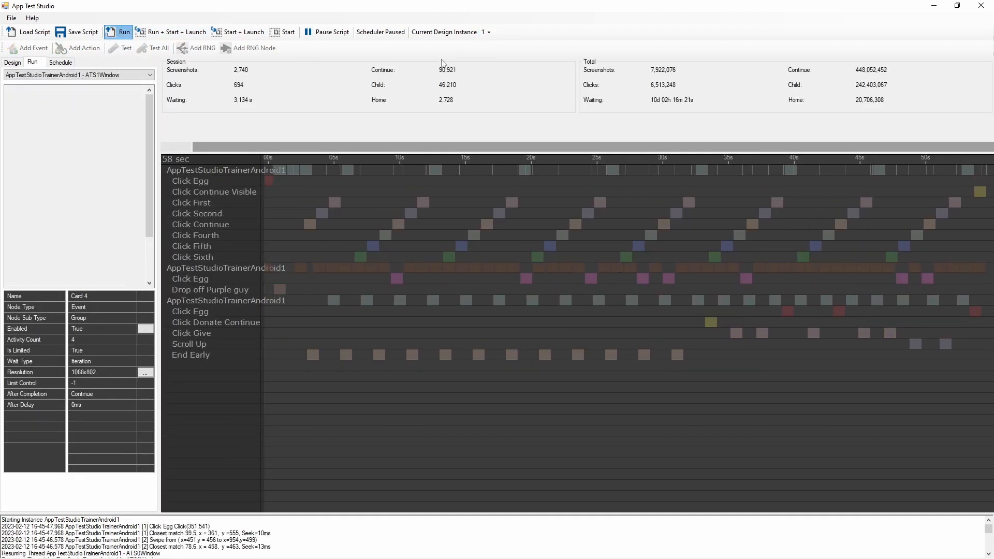
click(489, 32)
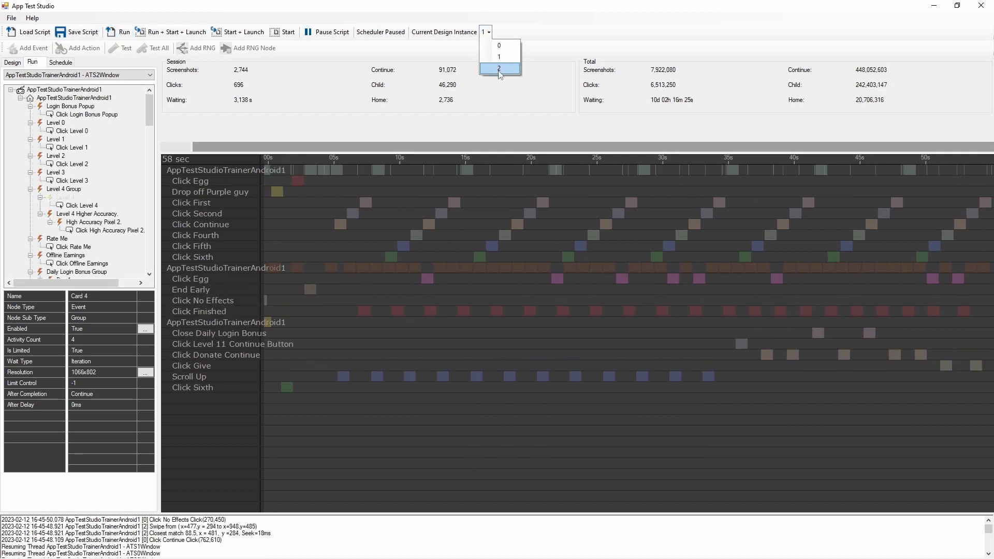
click(498, 65)
click(120, 32)
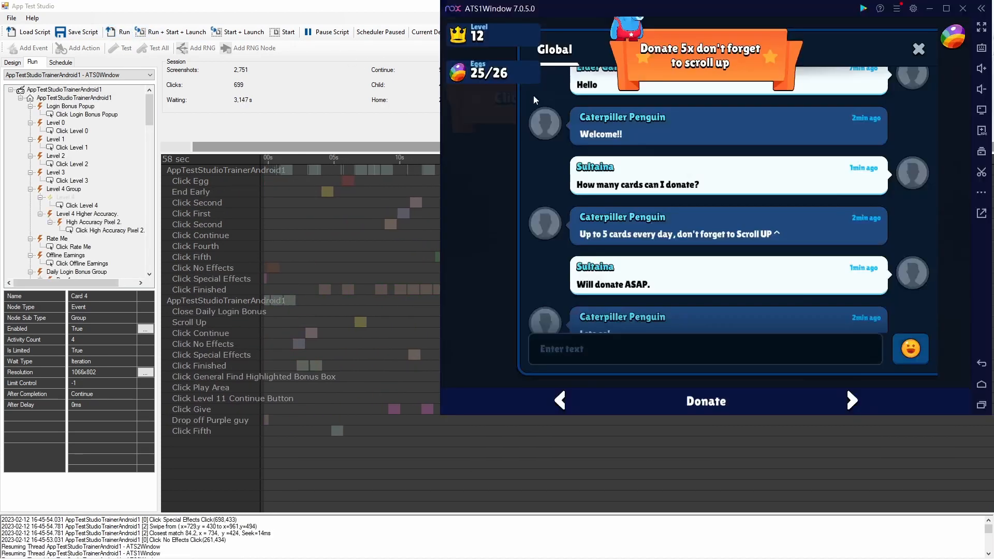
- Move the ATS2Window emulator clear of the run timeline's labels and enlarge the timeline upward to watch the End Early action
key(alt+Tab)
key(alt+Tab)
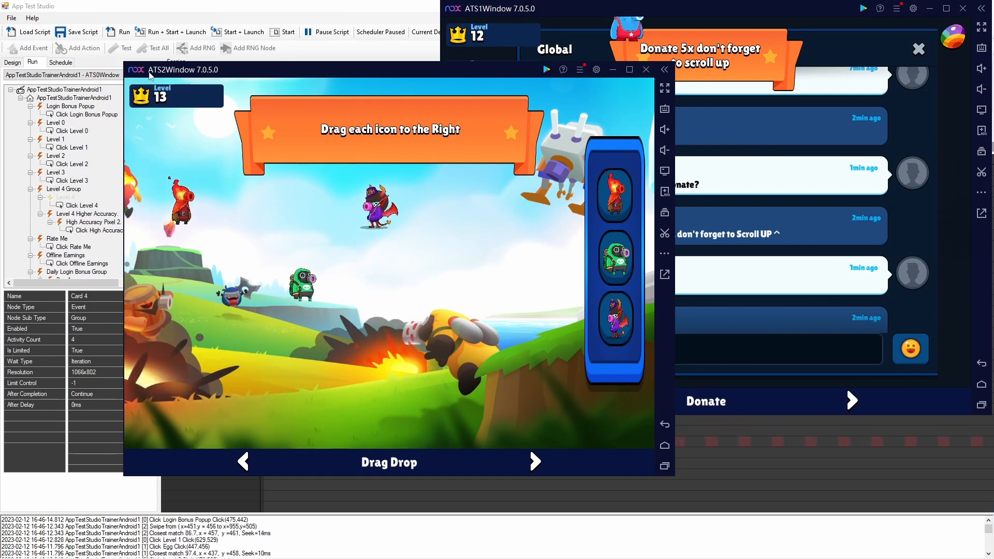
click(90, 63)
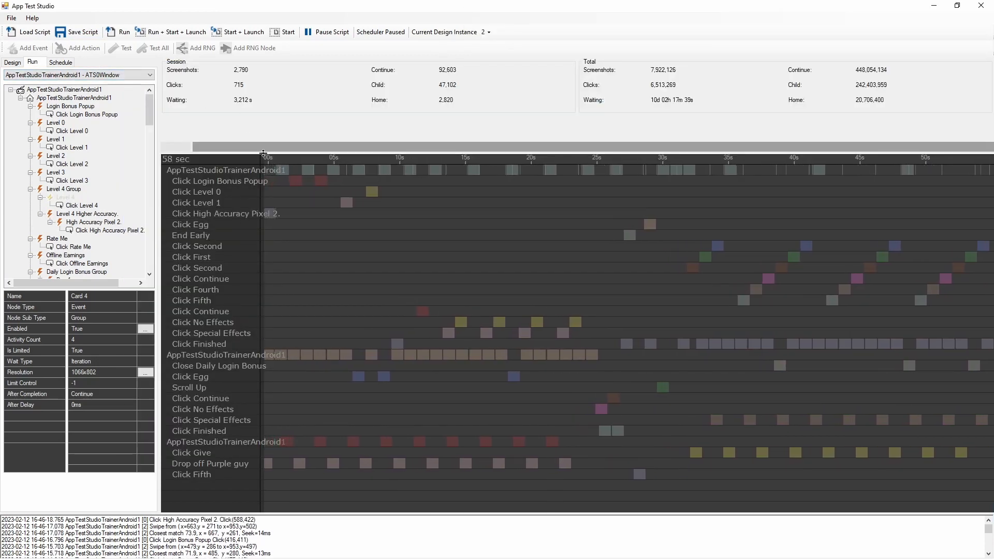
key(alt+Tab)
drag(377, 71, 993, 558)
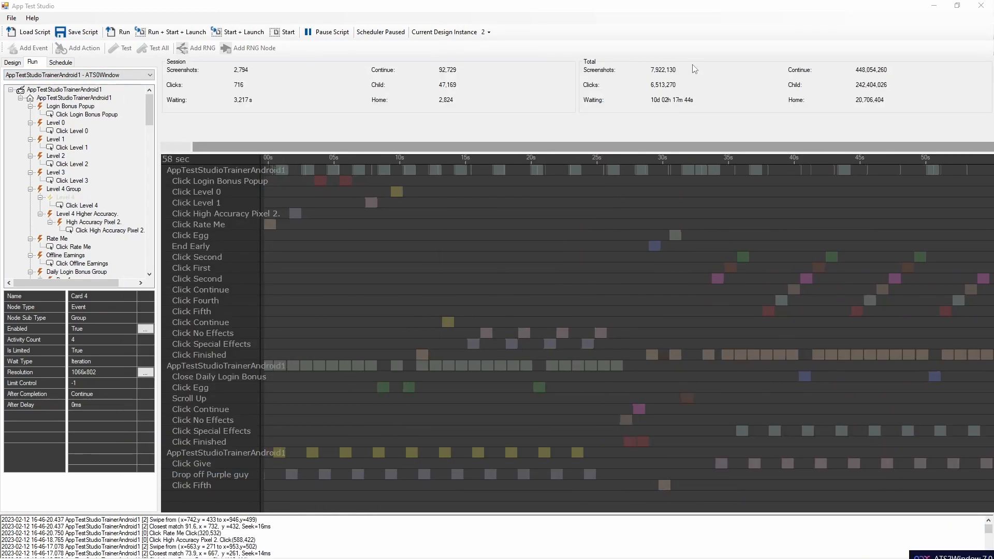
click(830, 426)
click(952, 556)
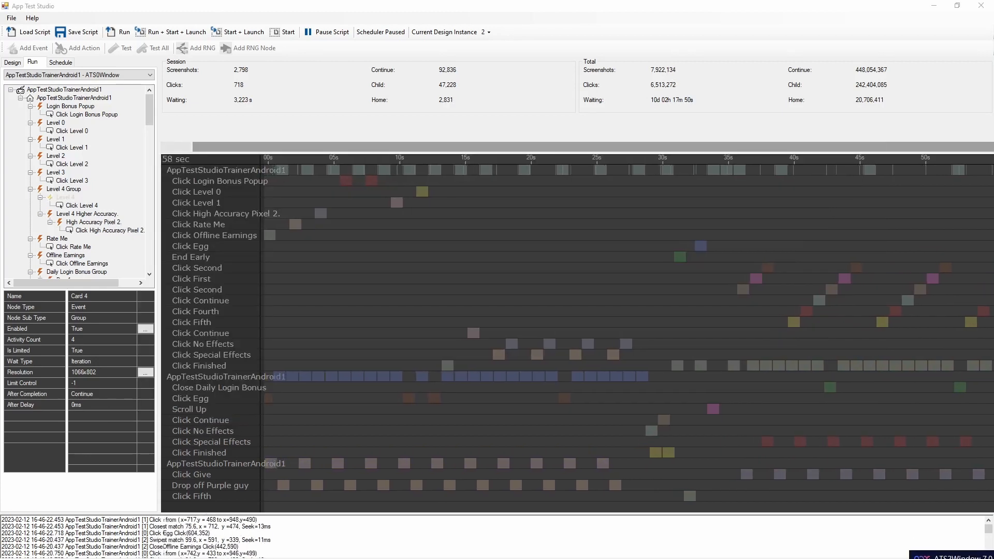
drag(951, 554, 481, 21)
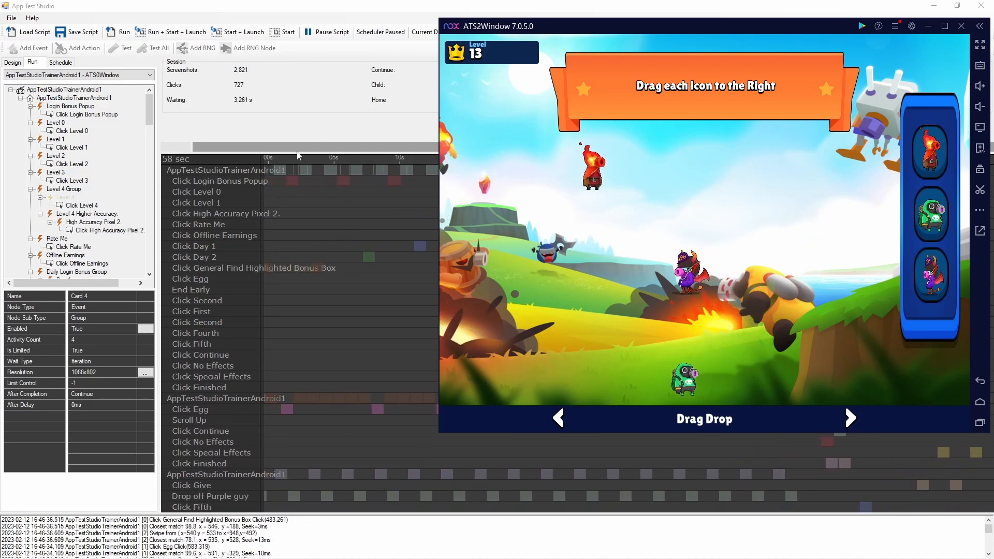
drag(300, 154, 297, 93)
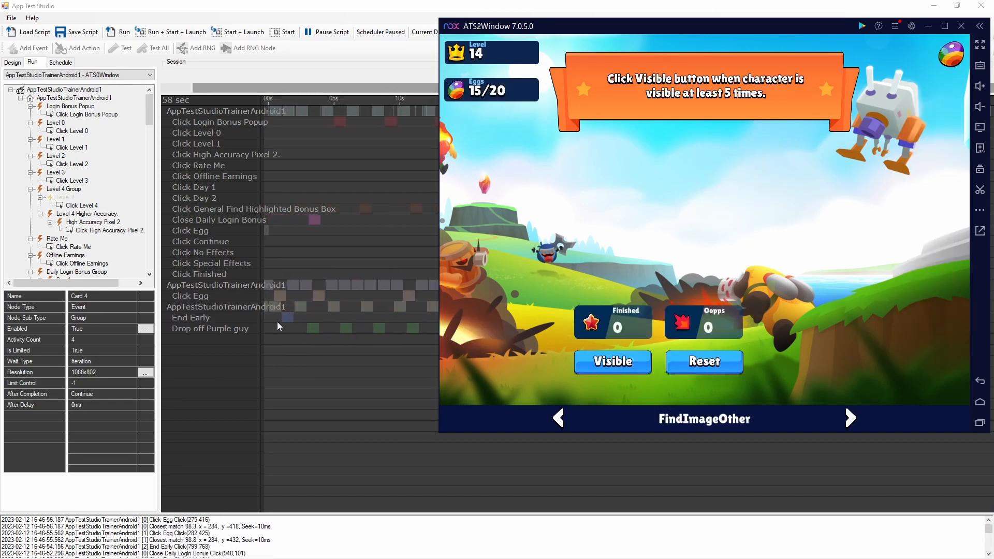
- Return to the script's design tree and collapse the Wait for 1 minute event inside "Drag each icon to the right"
key(ctrl)
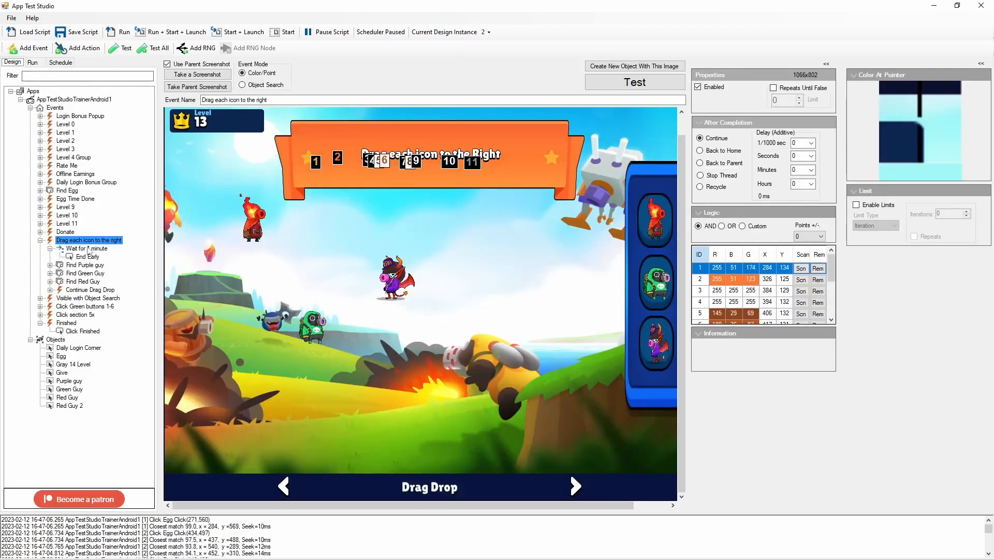
click(86, 249)
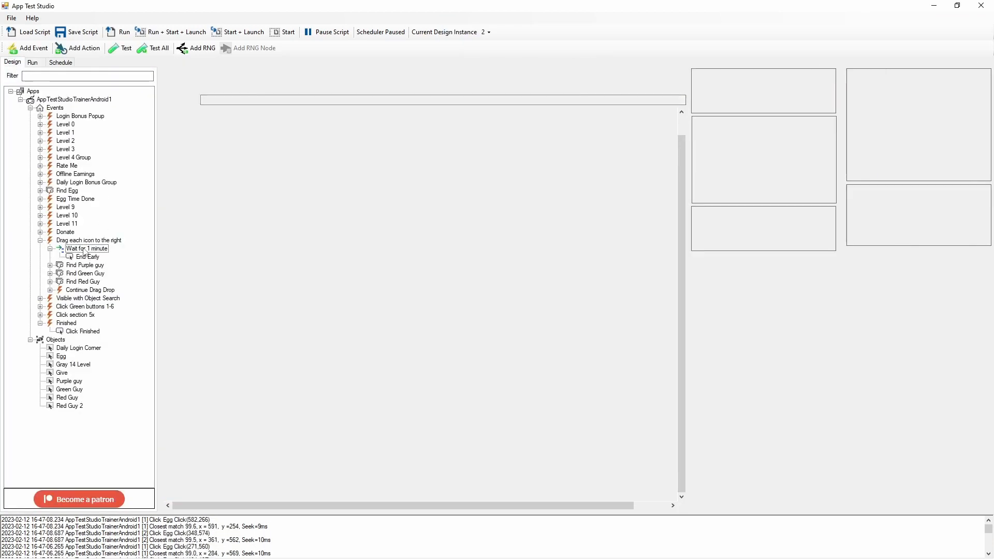
click(77, 241)
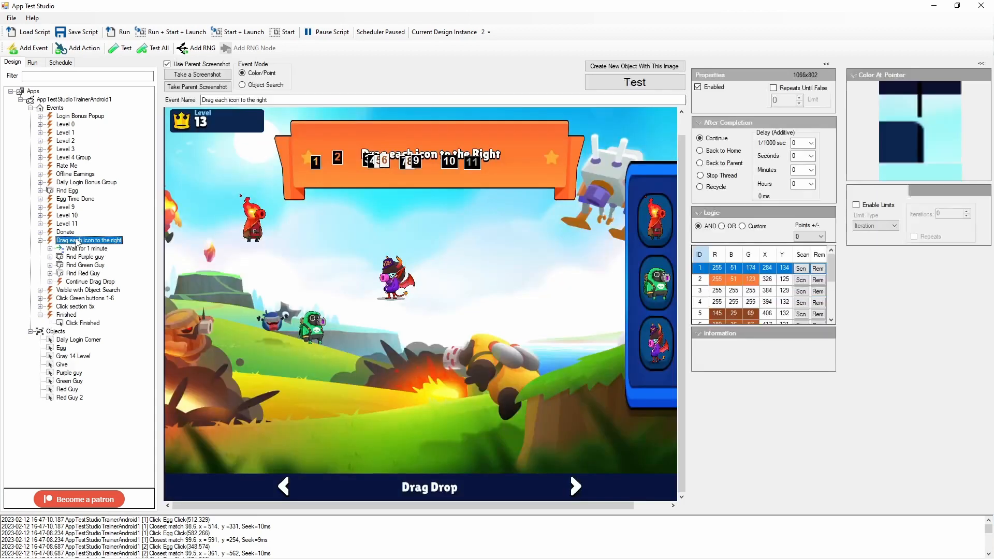